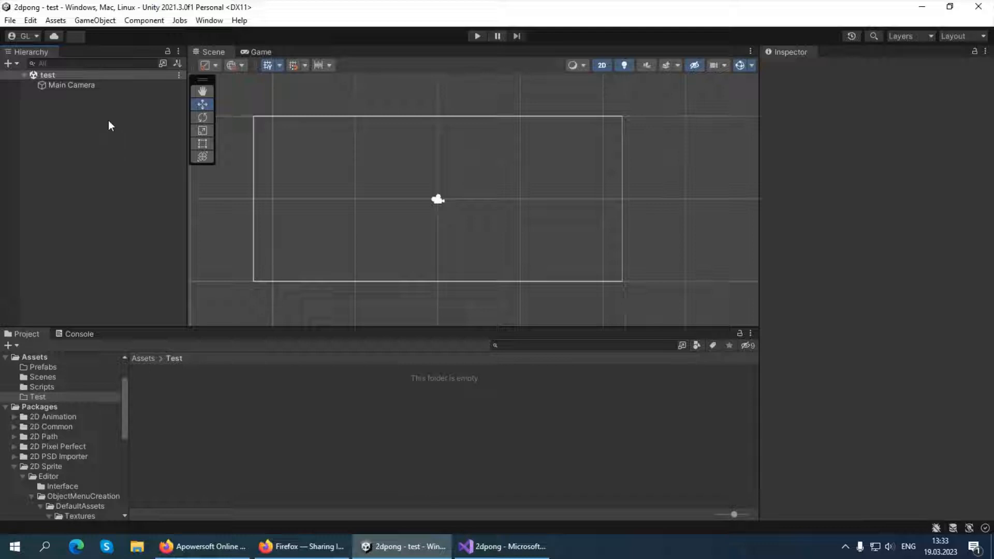
Step: Show the Game view and set its aspect ratio to 16:9 Aspect
left_click(264, 52)
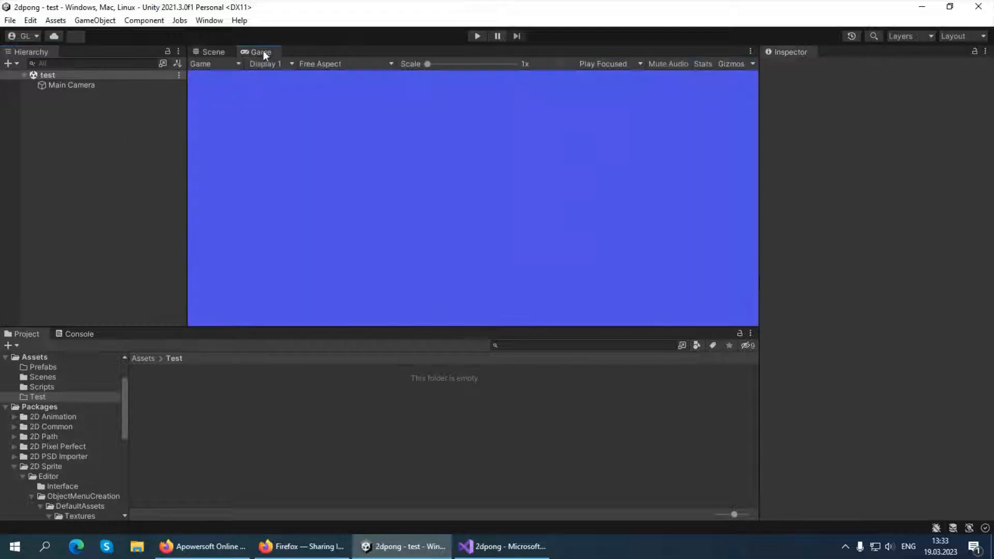
left_click(346, 66)
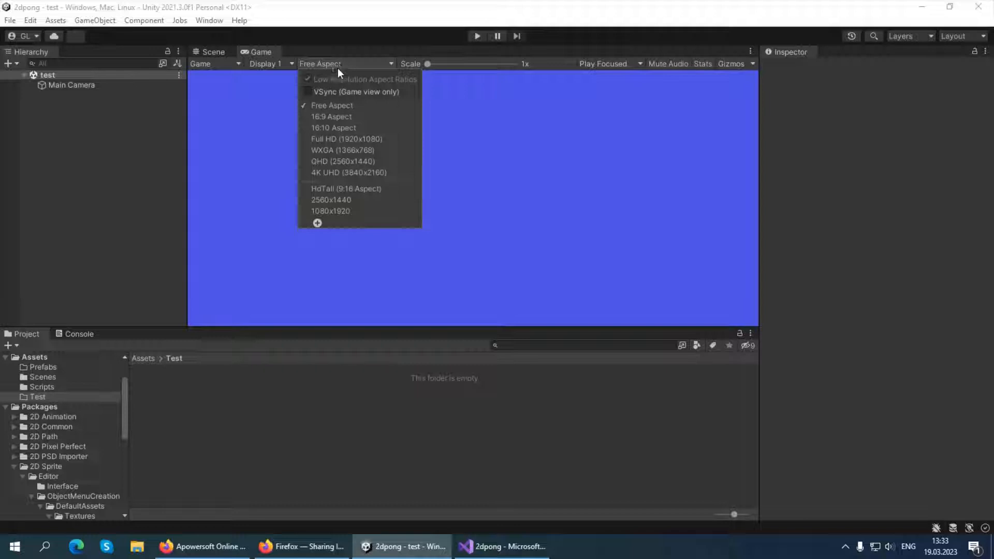
left_click(330, 117)
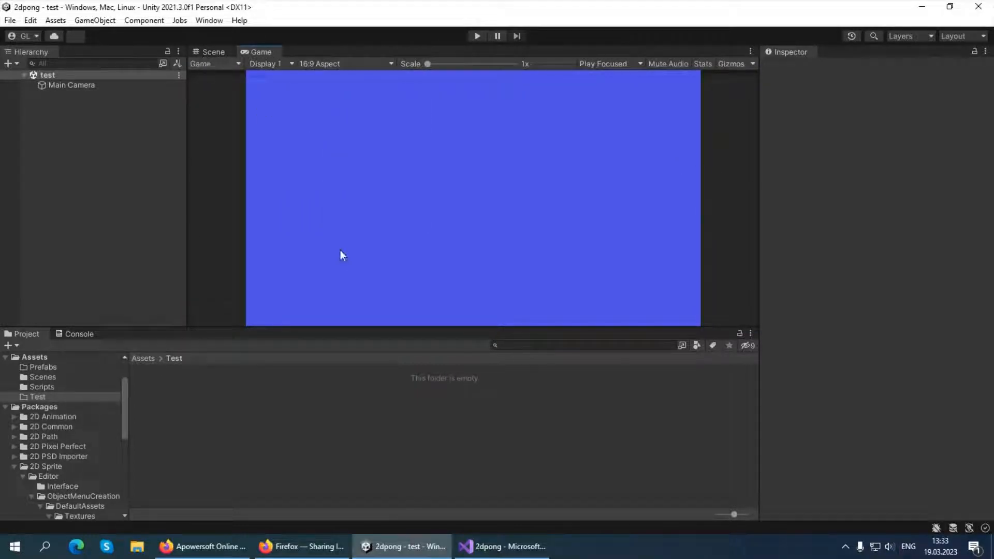
Step: Set the Main Camera's background colour to near-black, hex 080808
left_click(72, 86)
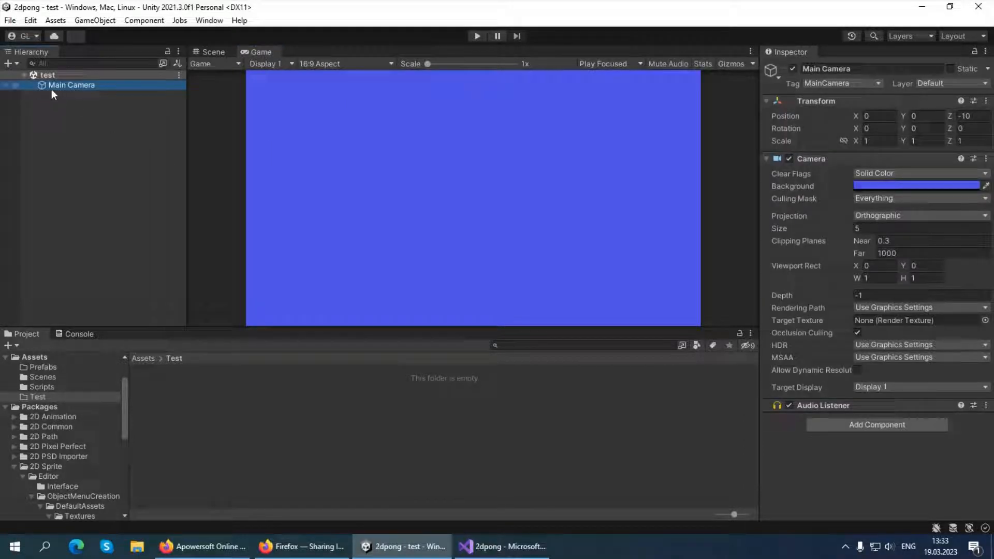
left_click(872, 188)
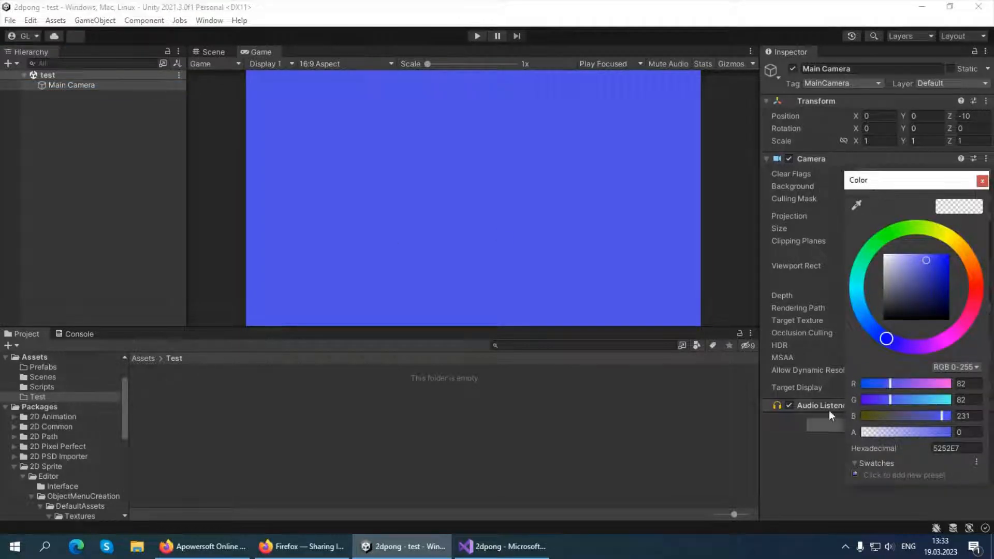
left_click(886, 318)
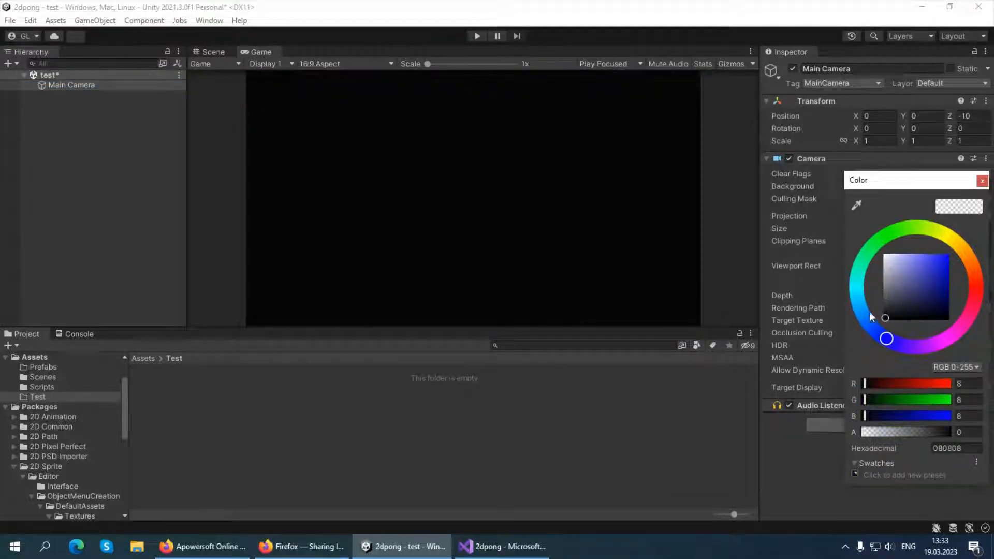
left_click(982, 181)
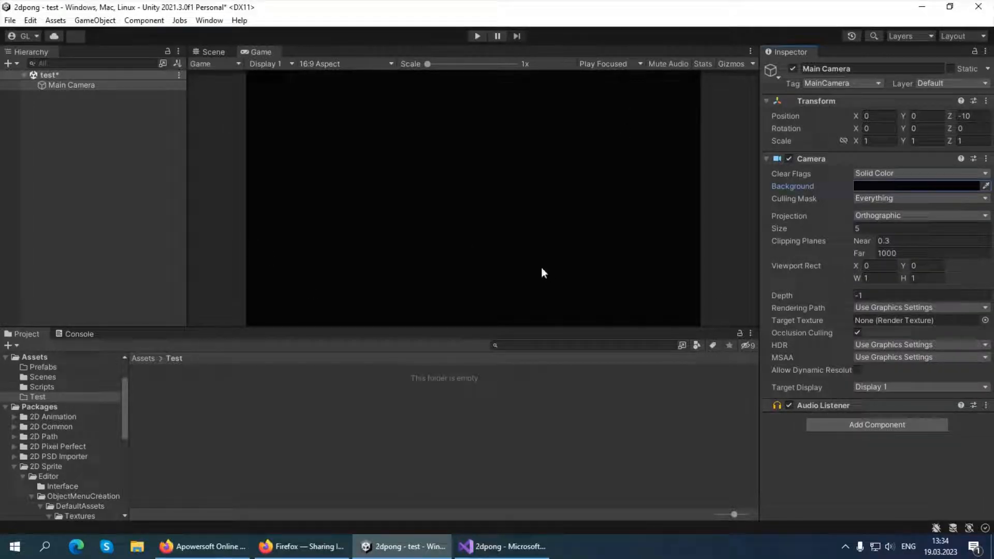
Step: Save the test scene and return to the Scene view
left_click(179, 75)
left_click(218, 98)
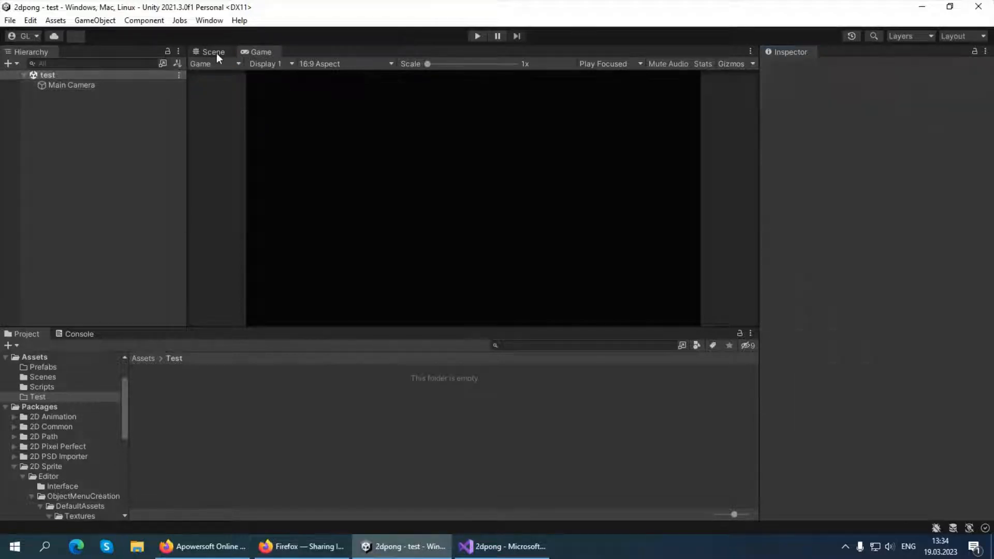
left_click(213, 51)
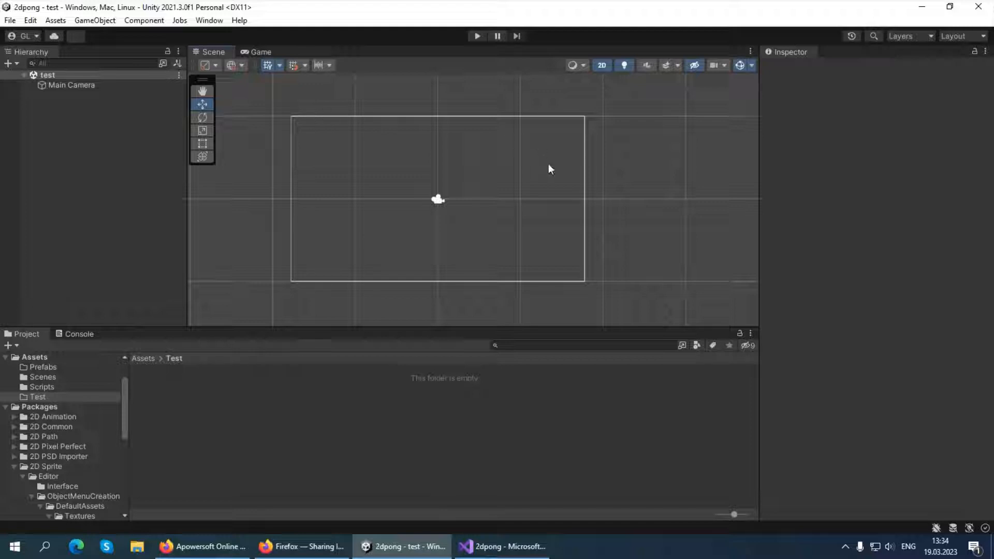
right_click(72, 127)
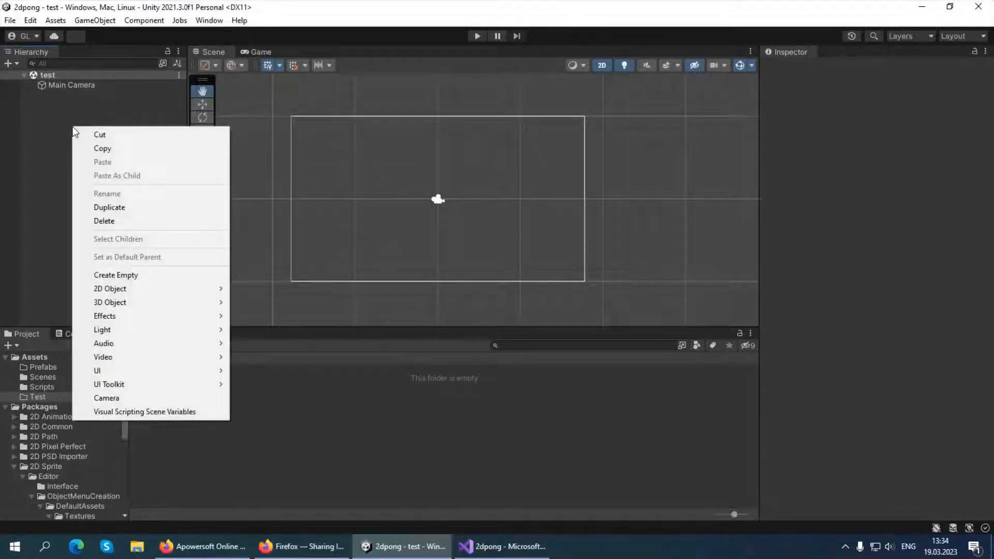
left_click(29, 137)
left_click(38, 65)
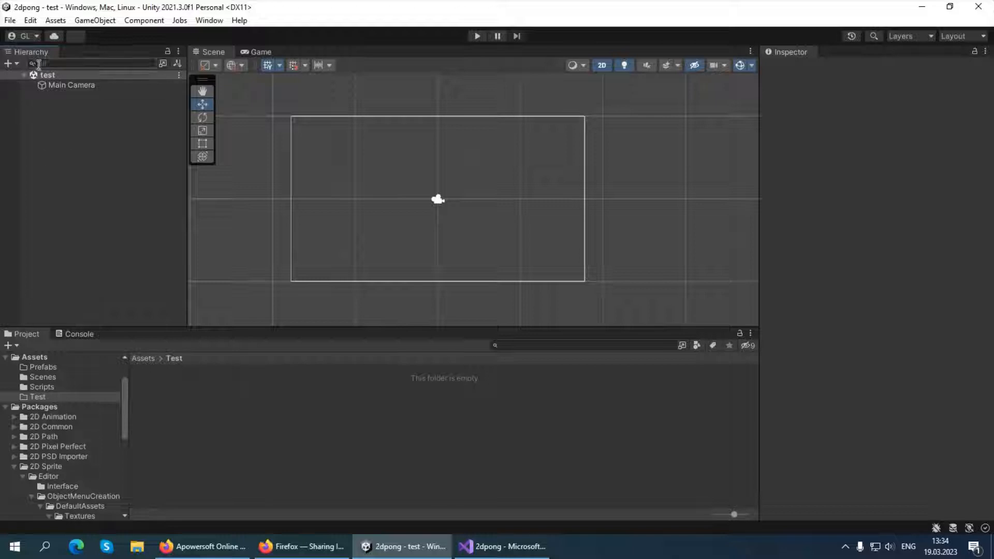
left_click(93, 178)
Step: Create an empty object in the test scene and name it Borders
right_click(76, 152)
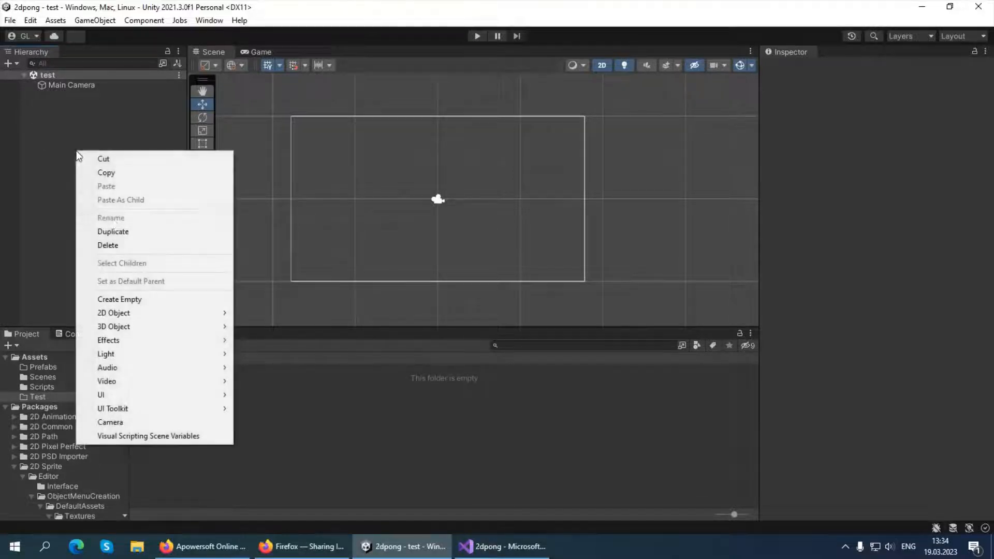
left_click(128, 301)
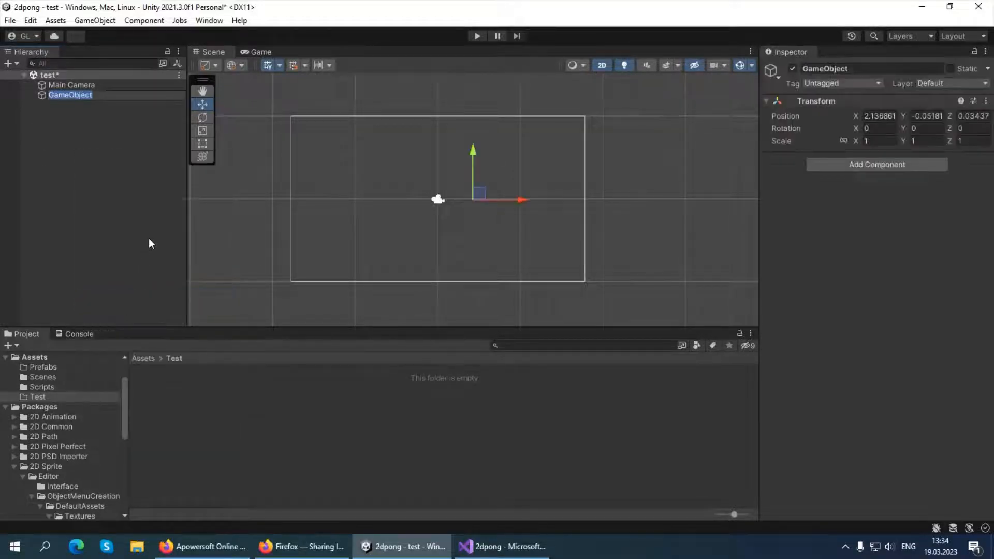
type("Bordfe")
key("BackSpace")
key("BackSpace")
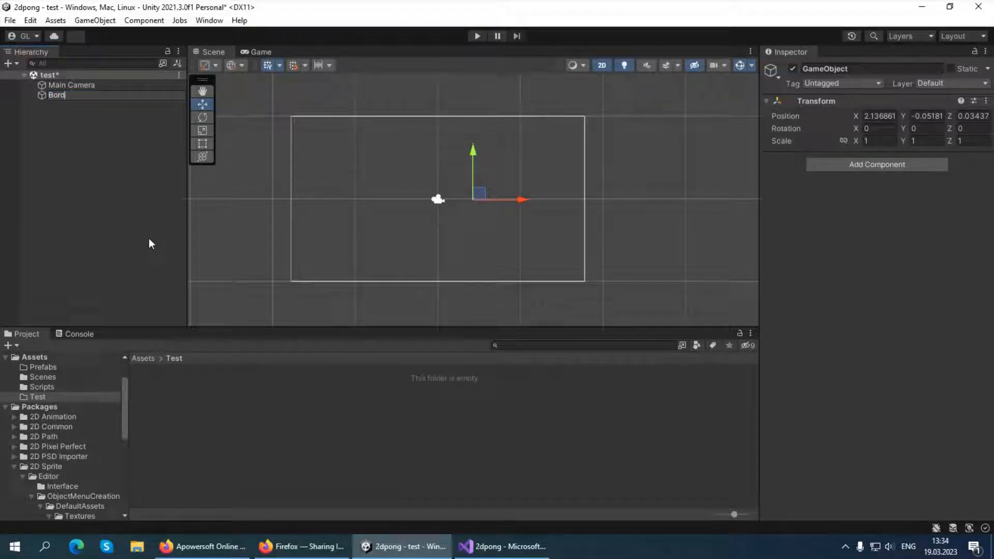
type("ers")
left_click(67, 114)
Step: Reset the Borders object's position to 0, 0, 0
left_click(63, 96)
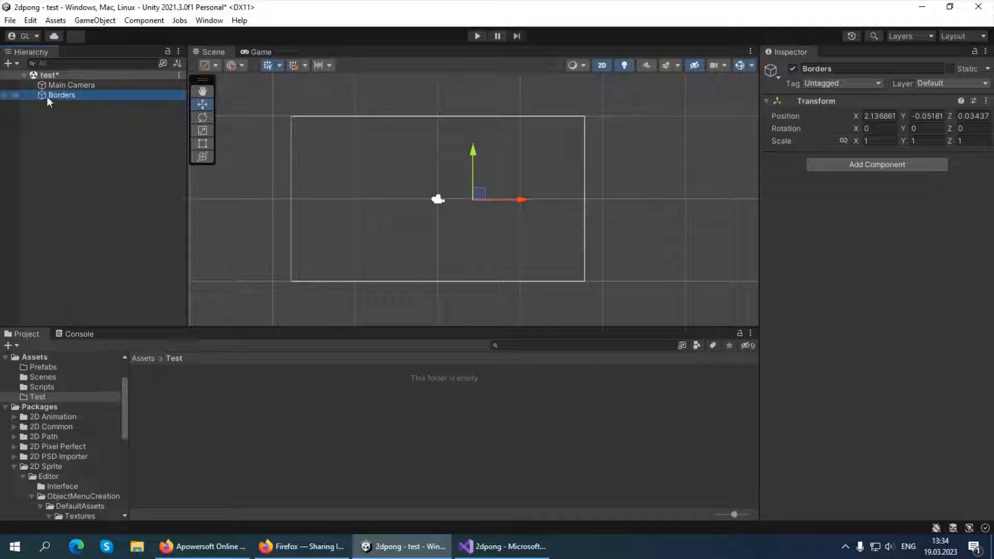
left_click(986, 100)
left_click(967, 112)
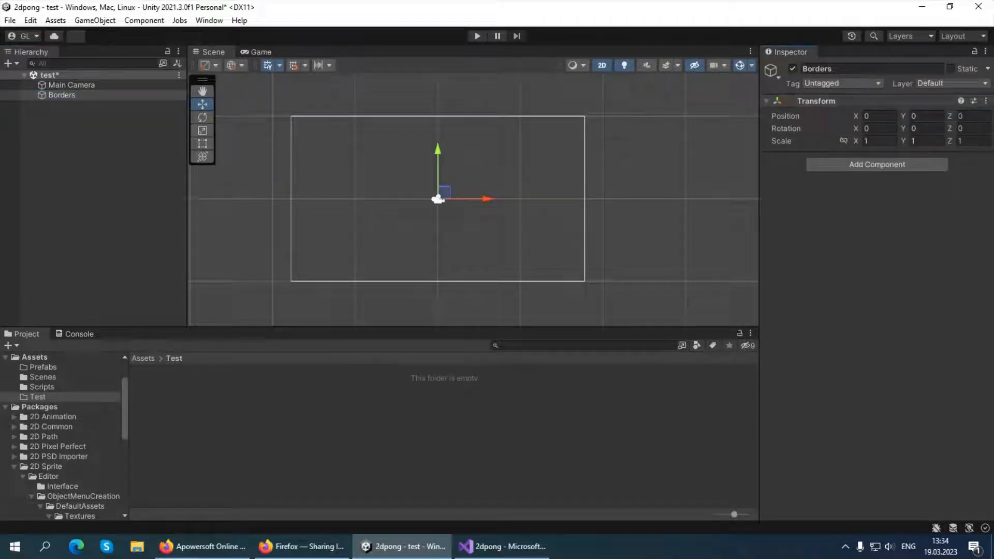
left_click(51, 120)
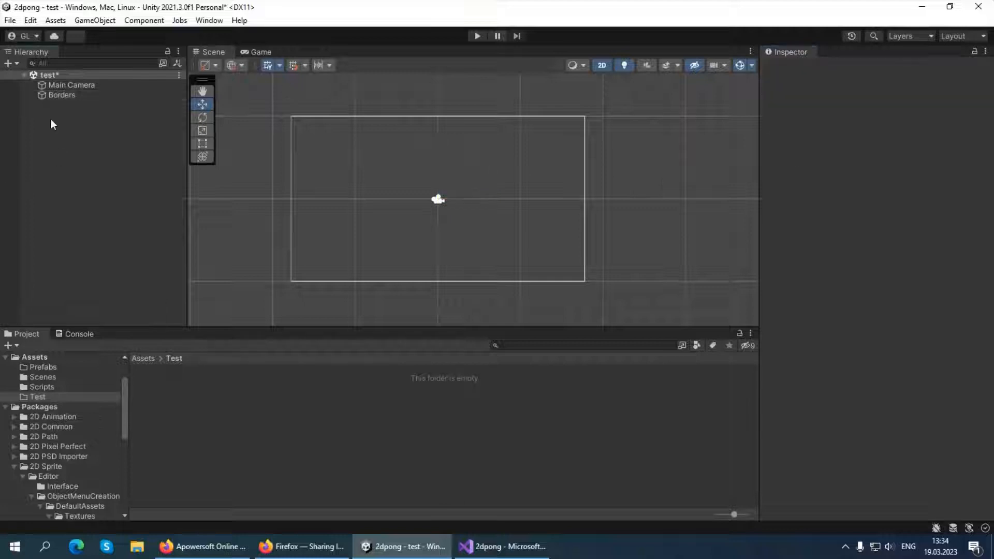
Step: Add a 2D Square sprite as a child of the Borders object
left_click(62, 95)
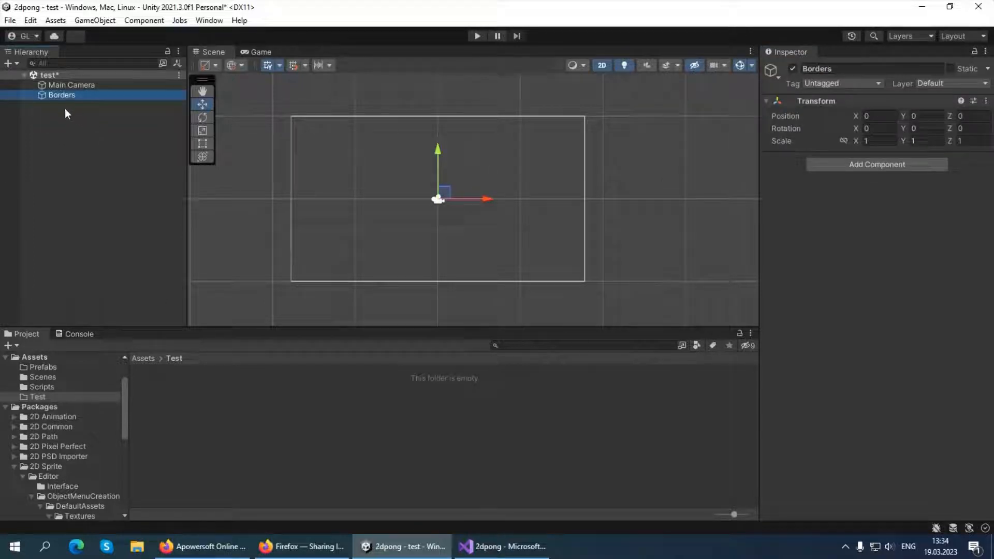
right_click(58, 97)
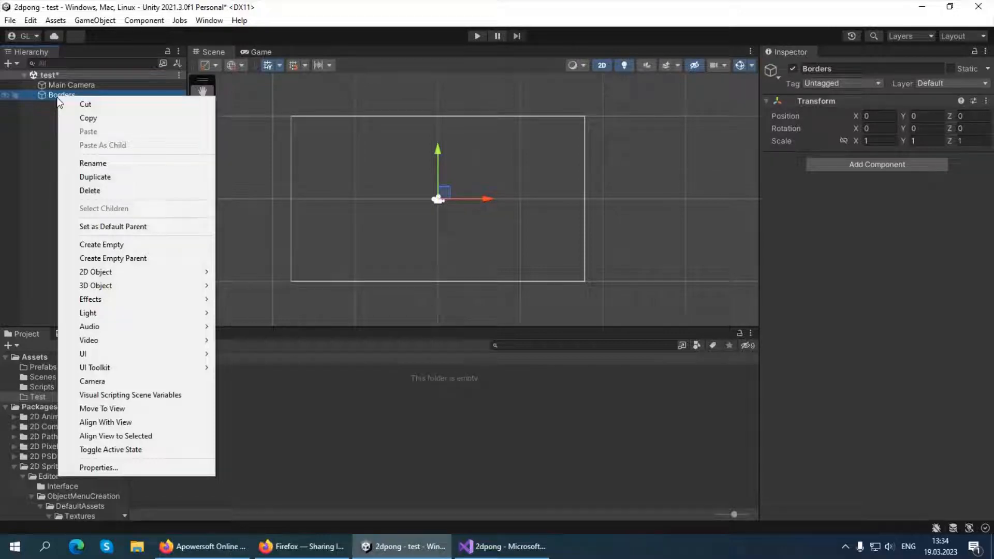
mouse_move(112, 270)
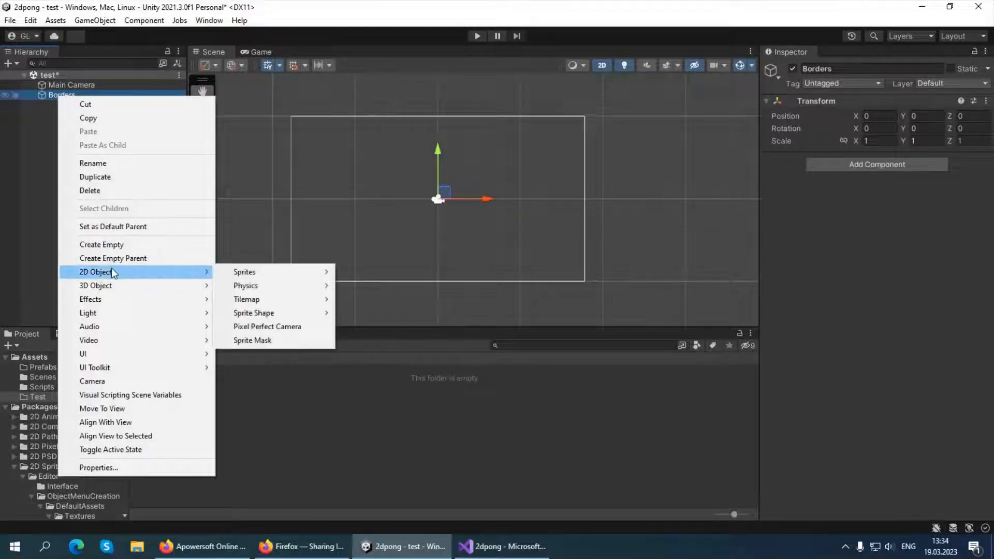
mouse_move(249, 272)
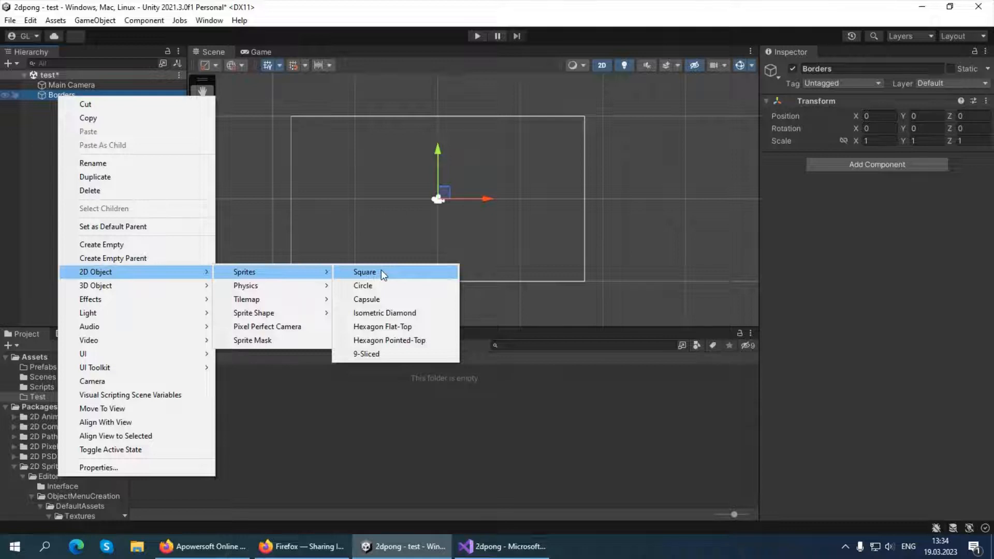
left_click(381, 271)
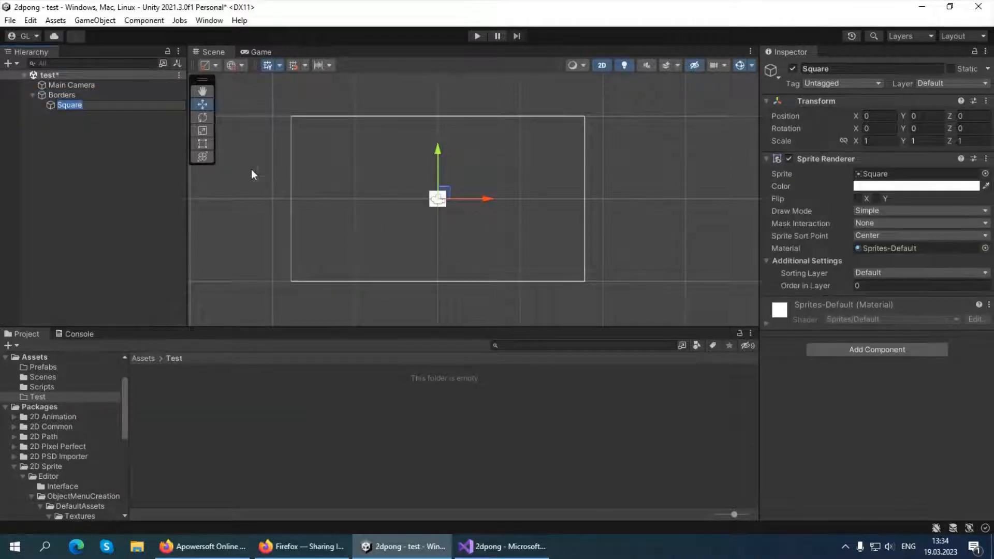
Step: Reshape the square with the Rect Tool into a thin vertical bar about 0.25 wide and 8.52 tall
left_click(207, 142)
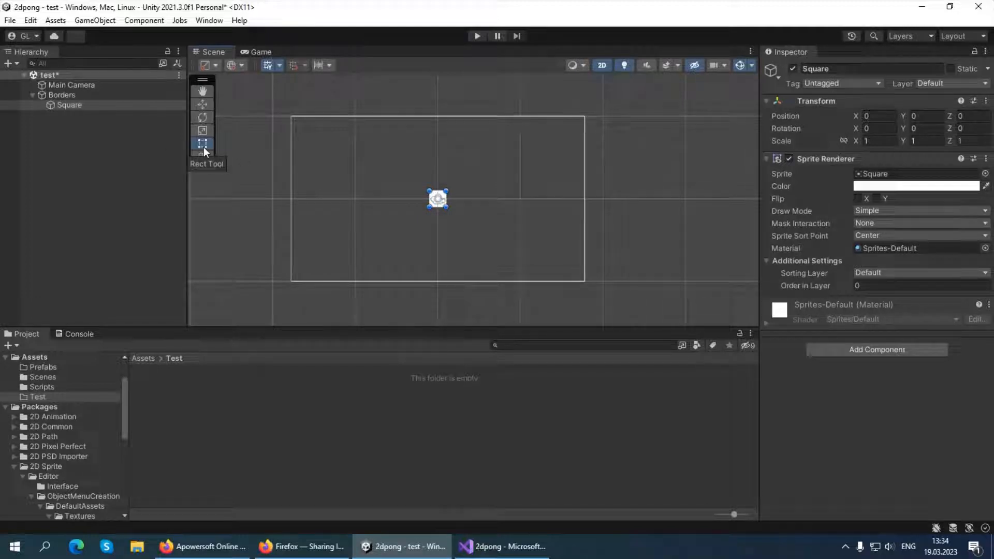
scroll(417, 192, "up", 2)
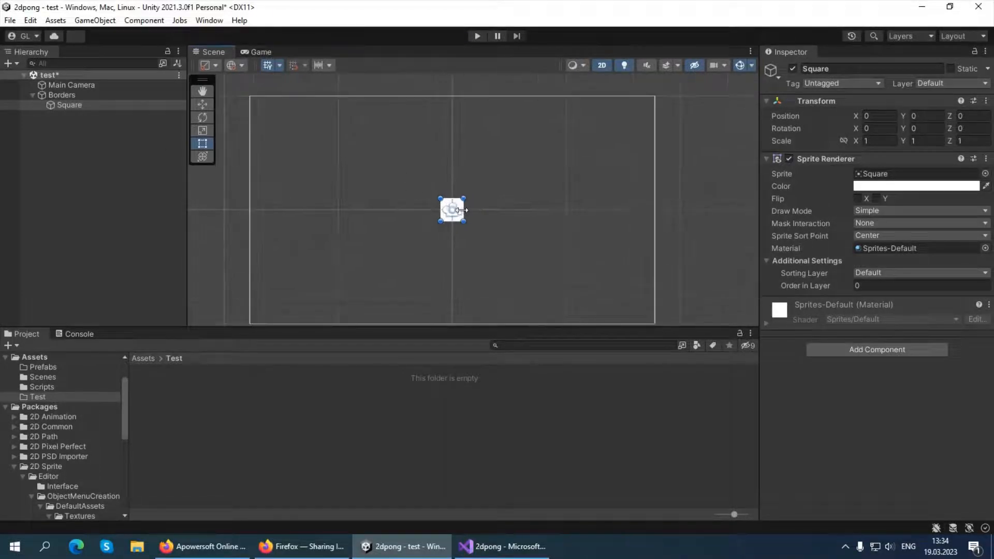
left_click_drag(463, 211, 448, 110)
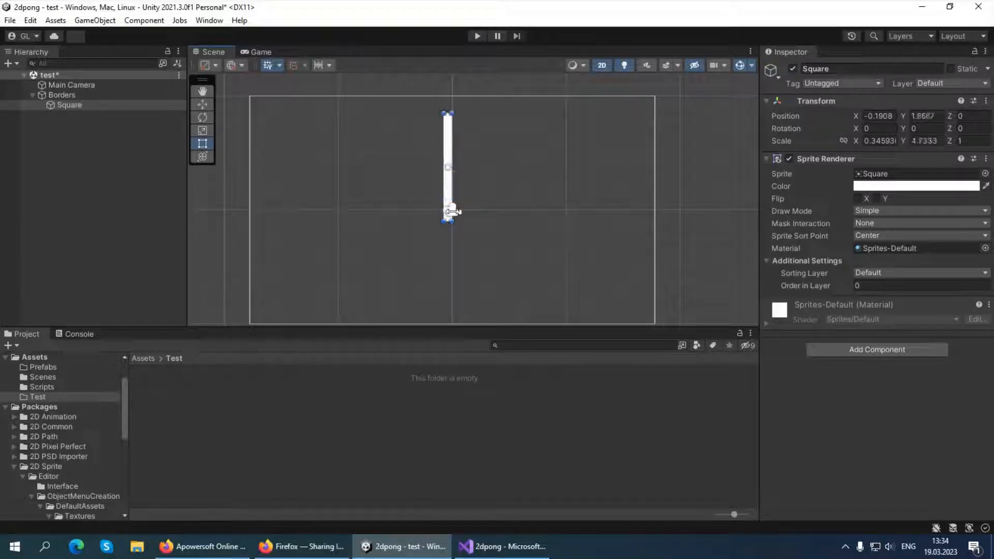
left_click_drag(448, 221, 448, 307)
scroll(477, 217, "down", 2)
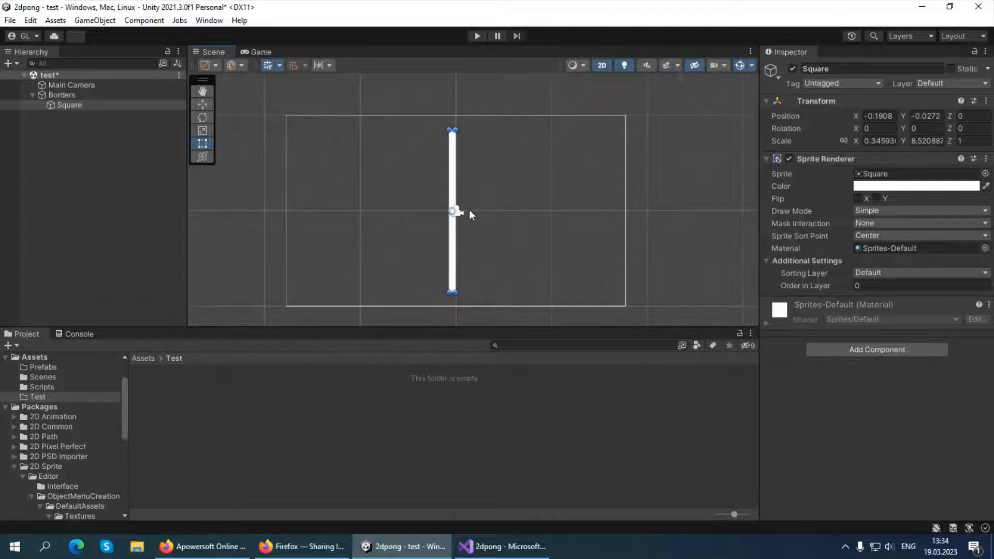
left_click_drag(456, 194, 453, 194)
scroll(454, 146, "up", 1)
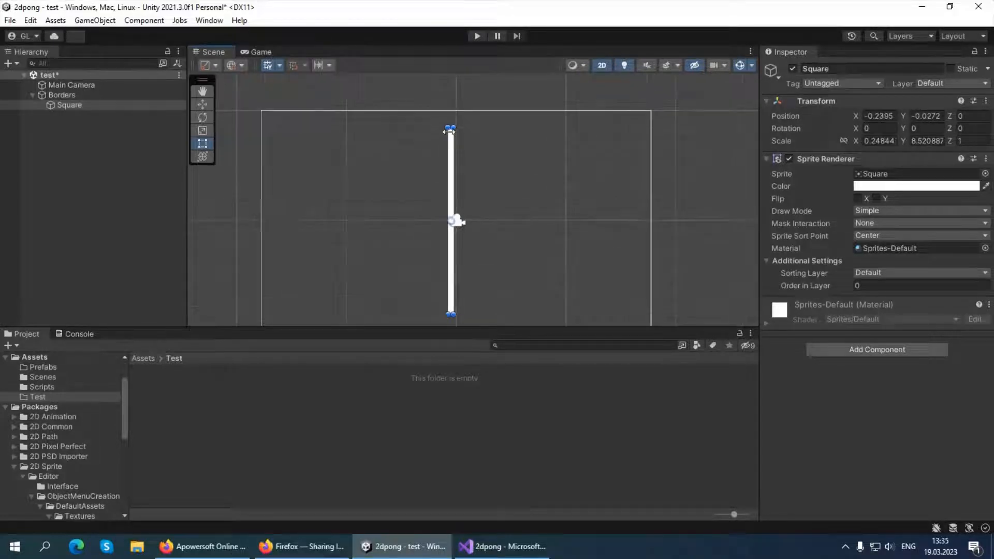
Step: Stretch both ends of the vertical bar close to the camera frame, making it about 9.67 tall
left_click_drag(451, 127, 452, 113)
scroll(466, 189, "down", 1)
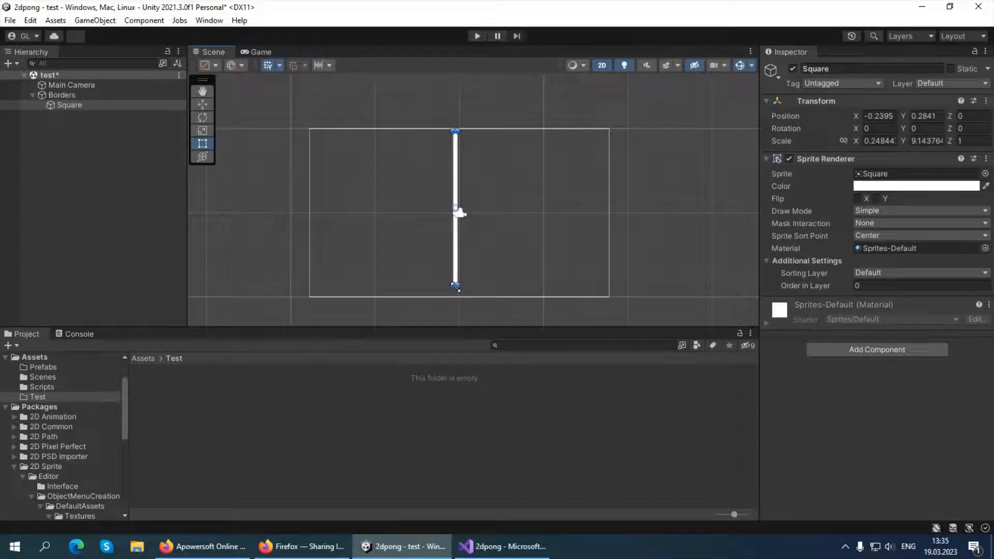
scroll(456, 293, "up", 2)
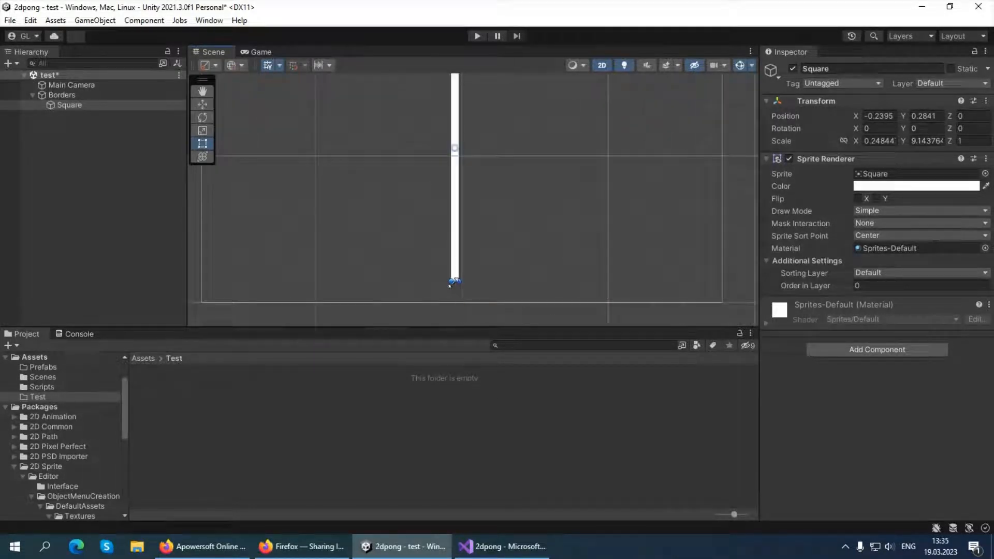
left_click_drag(454, 281, 454, 297)
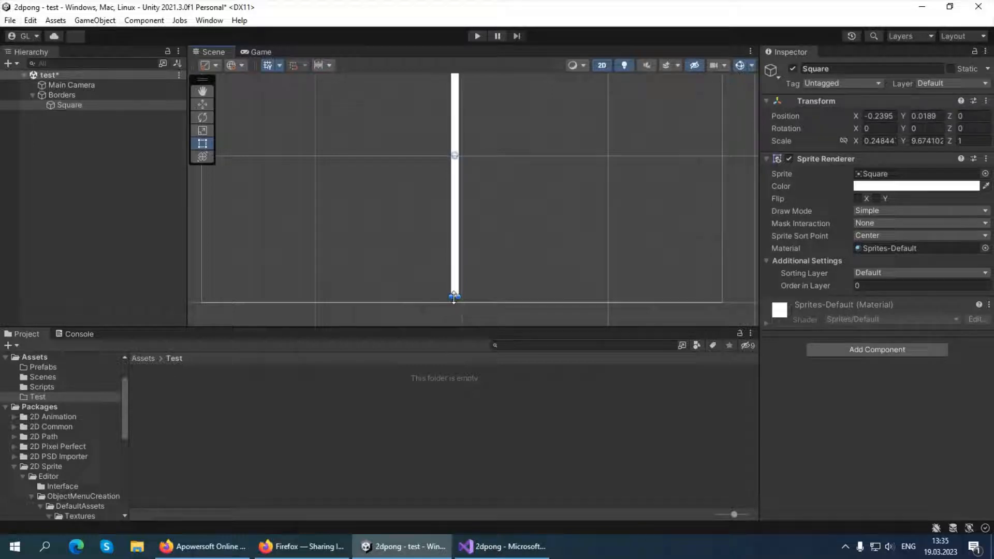
Step: Rename the Square object as RightBorder
left_click(842, 68)
type("R")
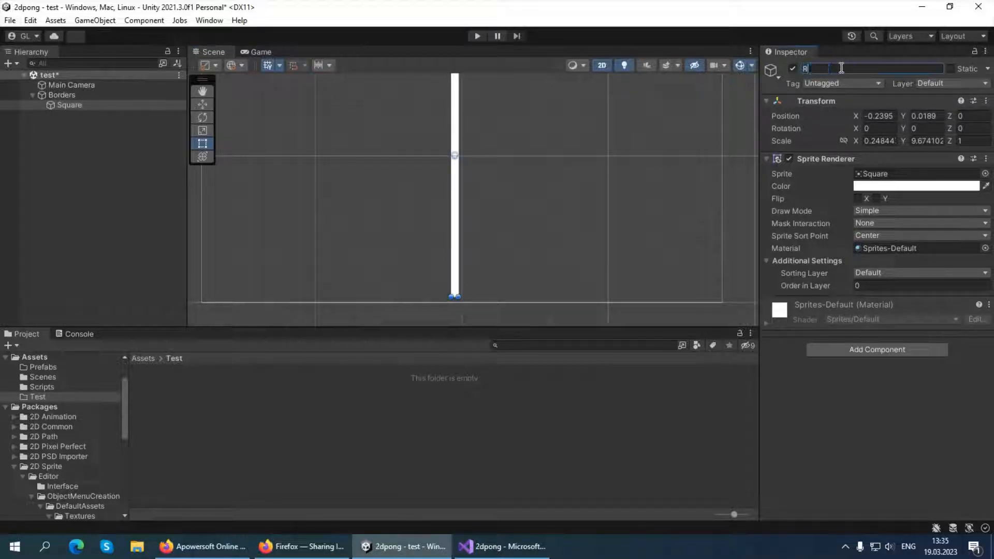
type("ightBorder")
left_click(76, 130)
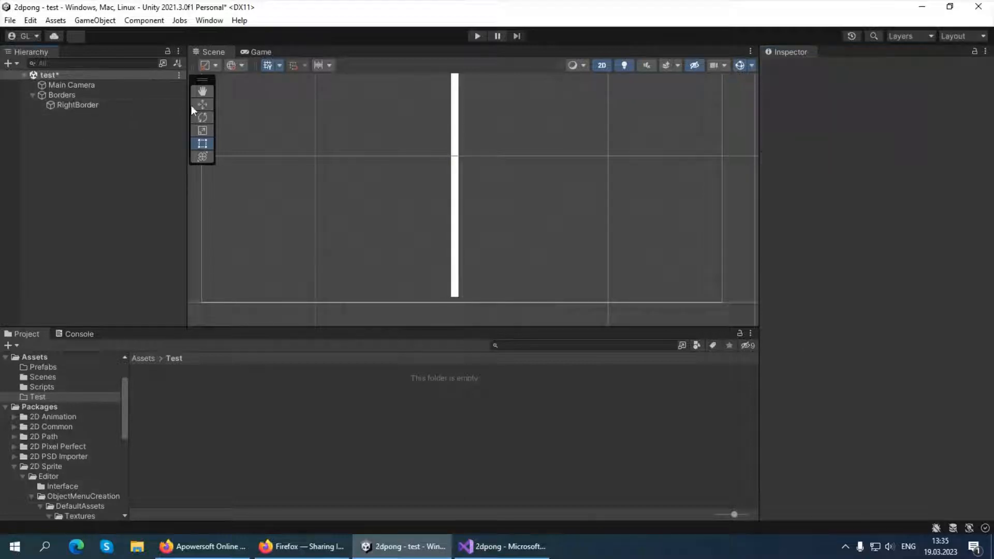
Step: Move RightBorder horizontally to the camera frame's right edge, at about X 8.65
left_click(77, 105)
left_click(203, 105)
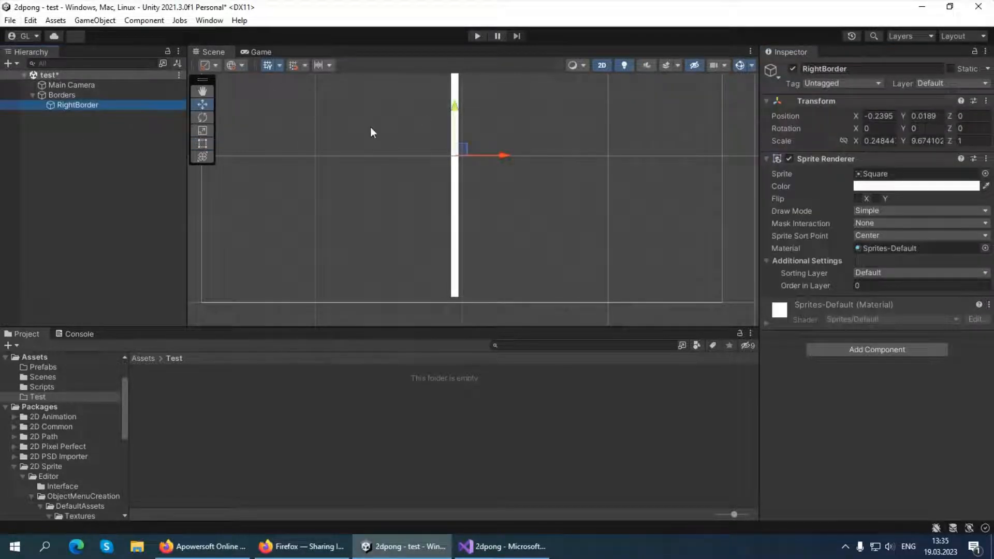
left_click_drag(469, 155, 750, 175)
scroll(735, 188, "down", 3)
middle_click_drag(732, 208, 578, 222)
Step: Set RightBorder's X position to 8.7 and check its placement in the Game view
left_click(880, 116)
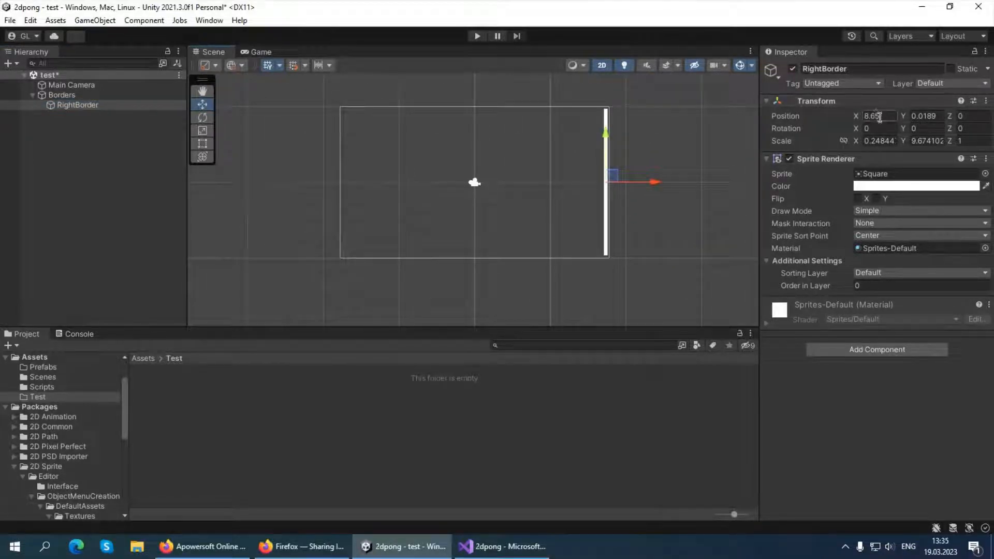
left_click(880, 117)
type("8.")
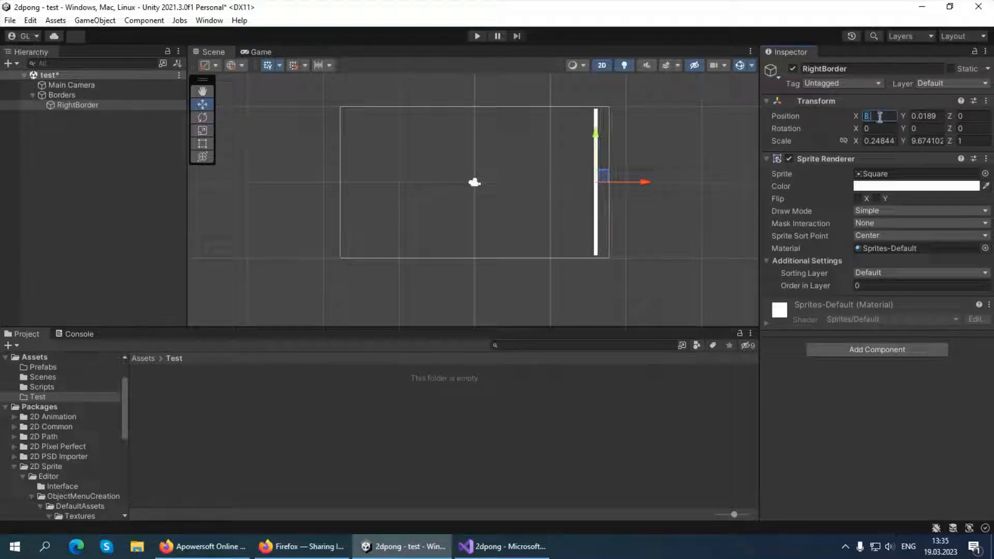
type("7")
key("Return")
left_click(260, 52)
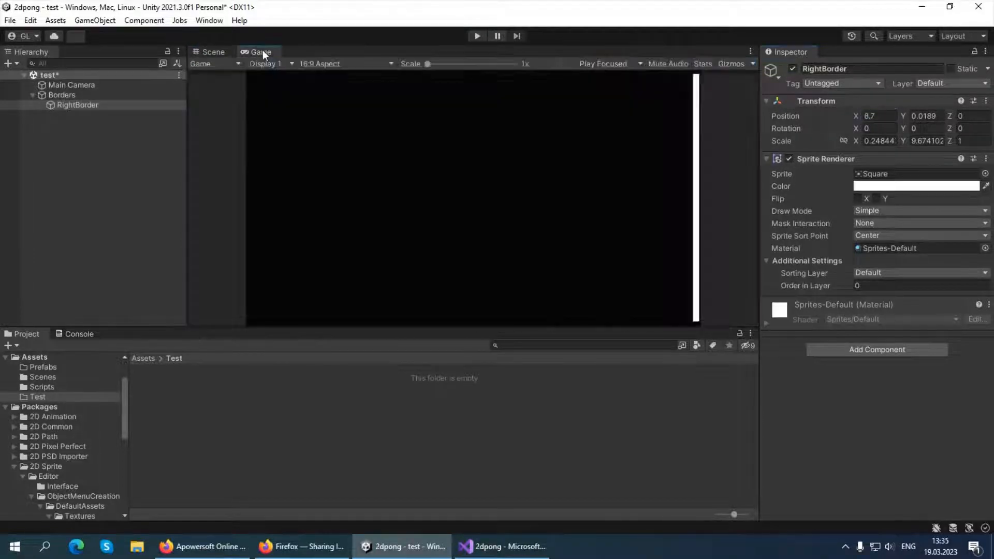
left_click(208, 52)
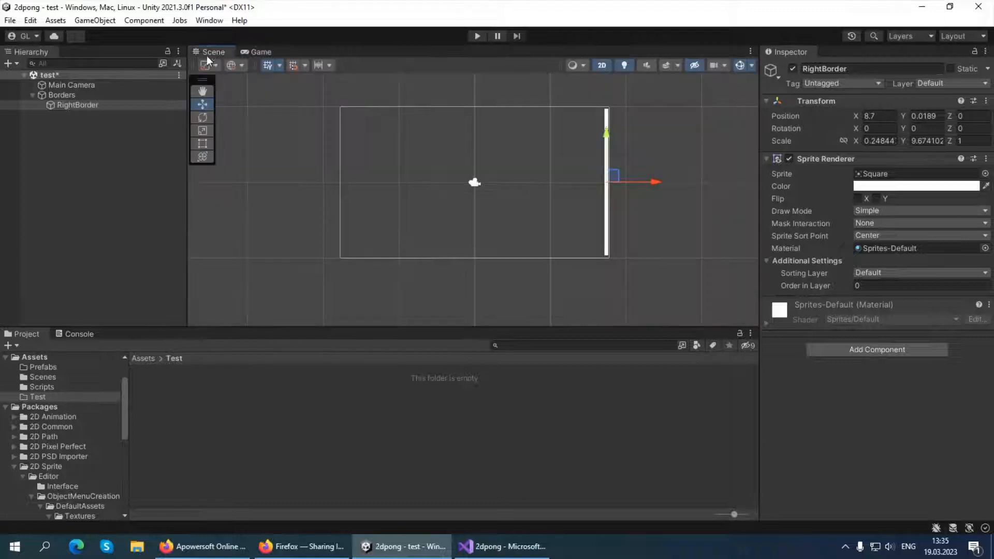
Step: Change RightBorder's sprite color to hot pink, hex FF007D
left_click(857, 186)
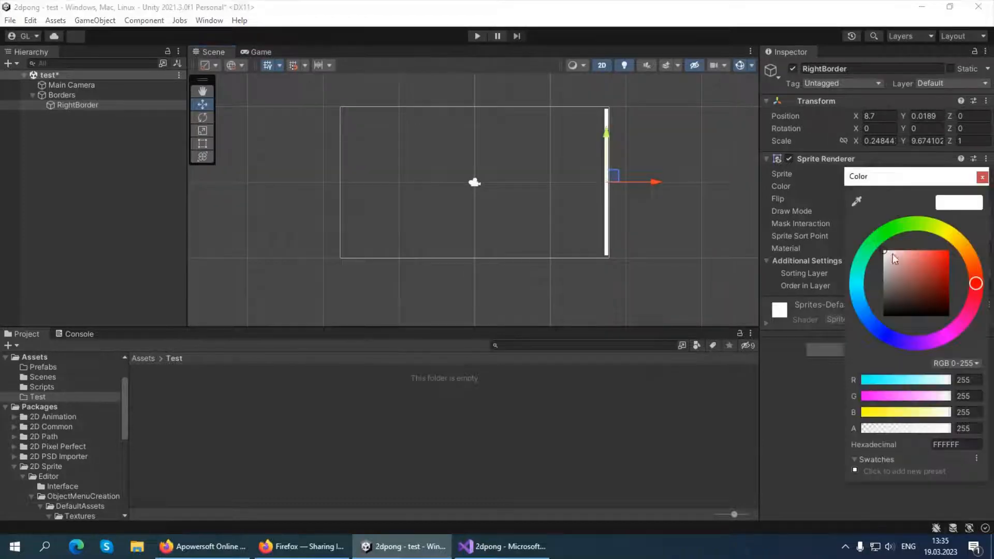
left_click(960, 306)
left_click(941, 258)
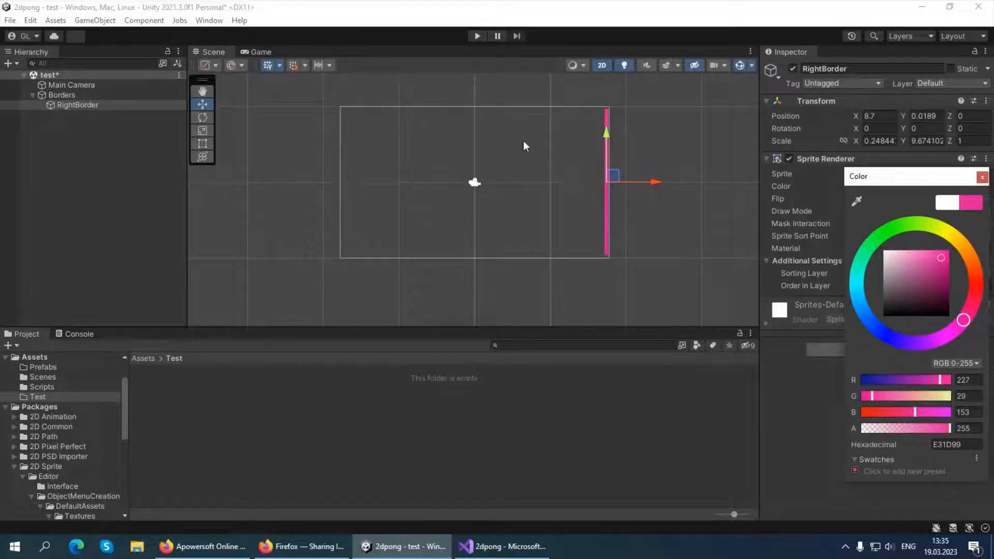
left_click(261, 51)
left_click(916, 186)
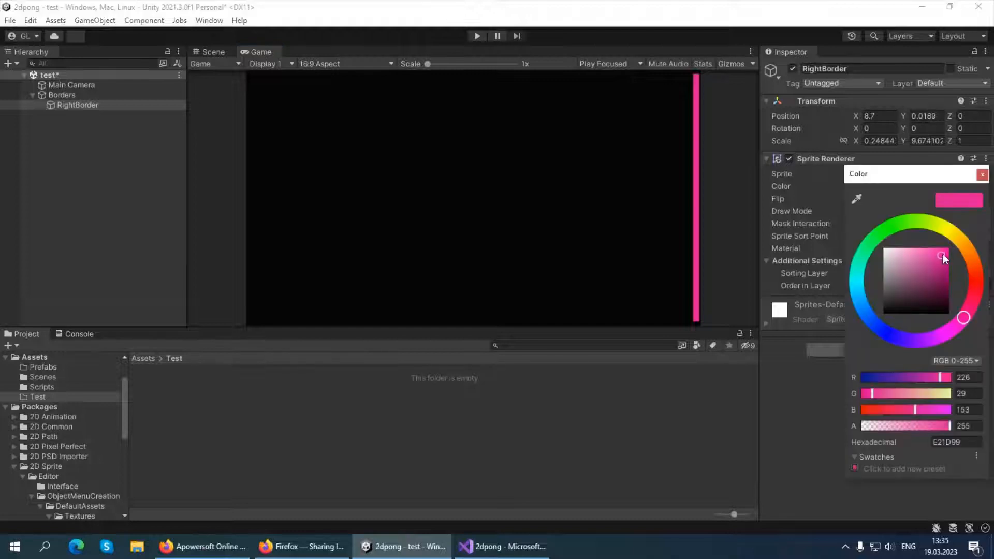
mouse_move(946, 258)
left_mouse_down()
mouse_move(947, 248)
mouse_move(928, 245)
mouse_move(942, 247)
left_mouse_up()
left_click(971, 303)
left_click_drag(983, 301, 964, 310)
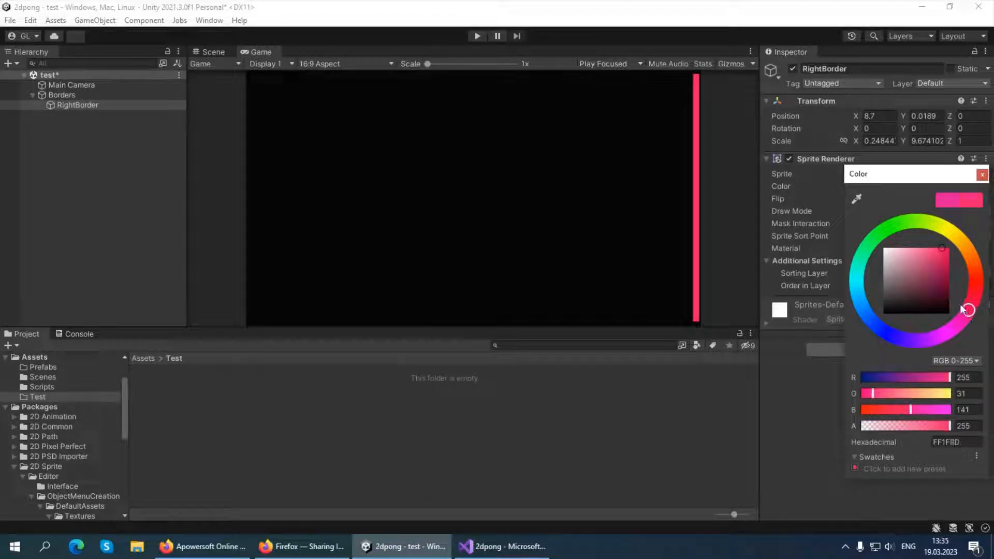
left_click_drag(933, 267, 953, 245)
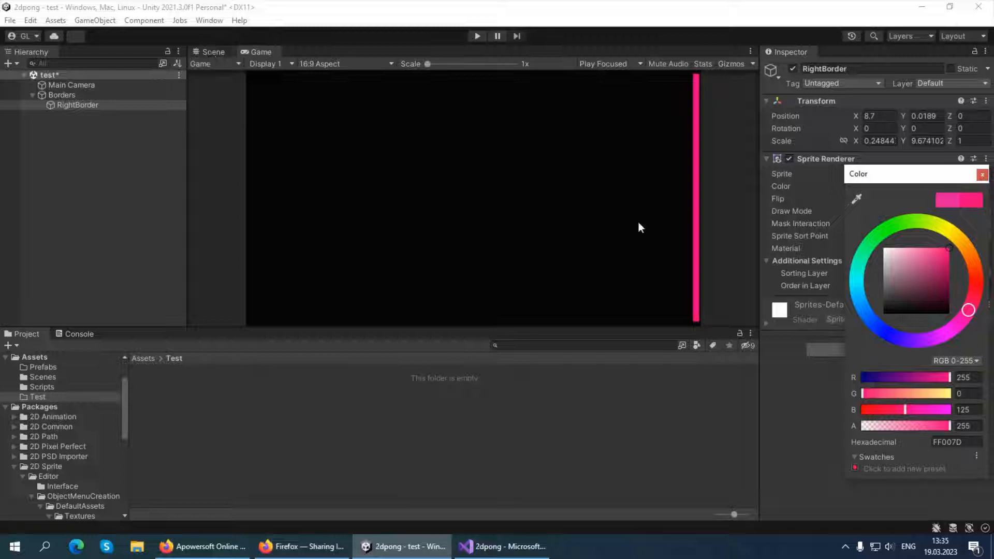
left_click(135, 105)
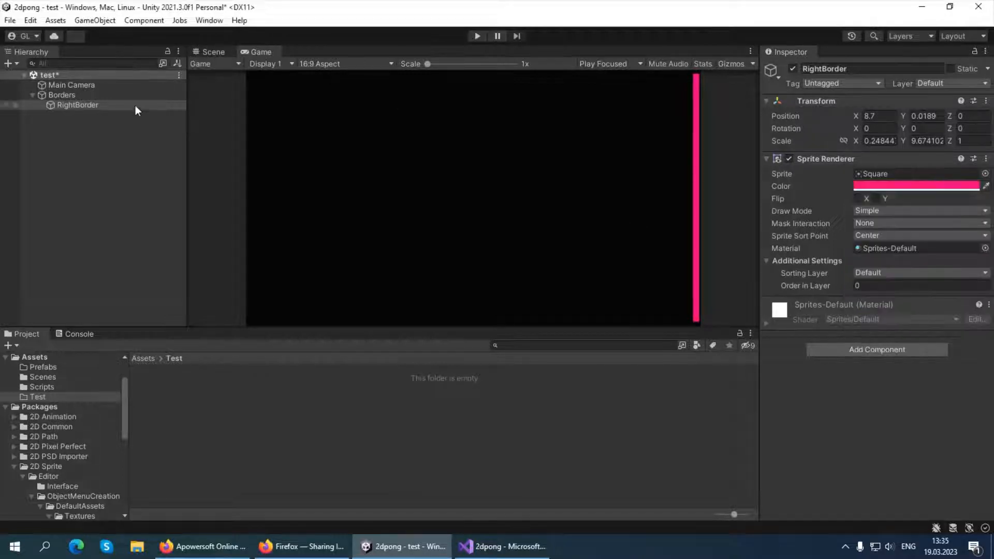
Step: Duplicate RightBorder in the scene and place the copy at the camera frame's left edge, at X -8.7
left_click(210, 52)
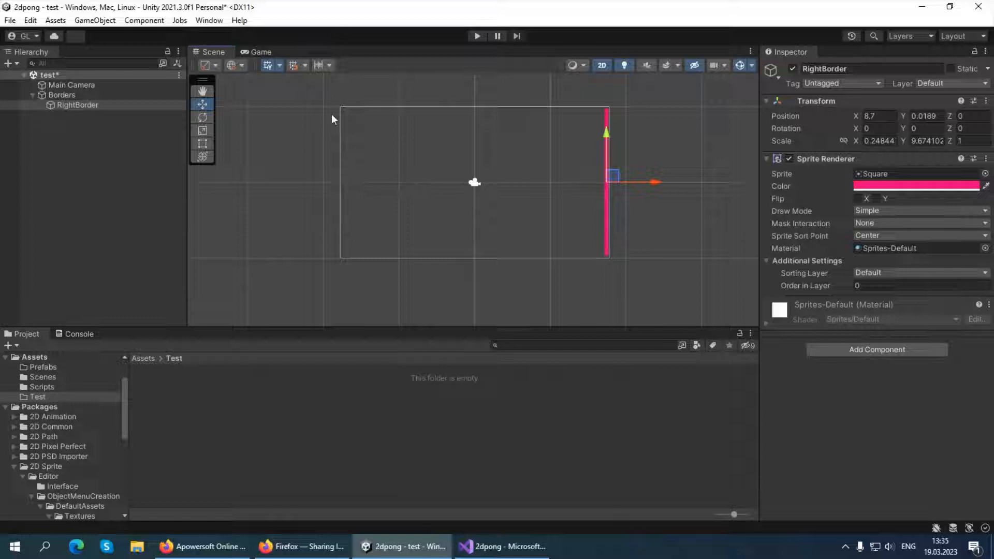
left_click(72, 128)
left_click(73, 108)
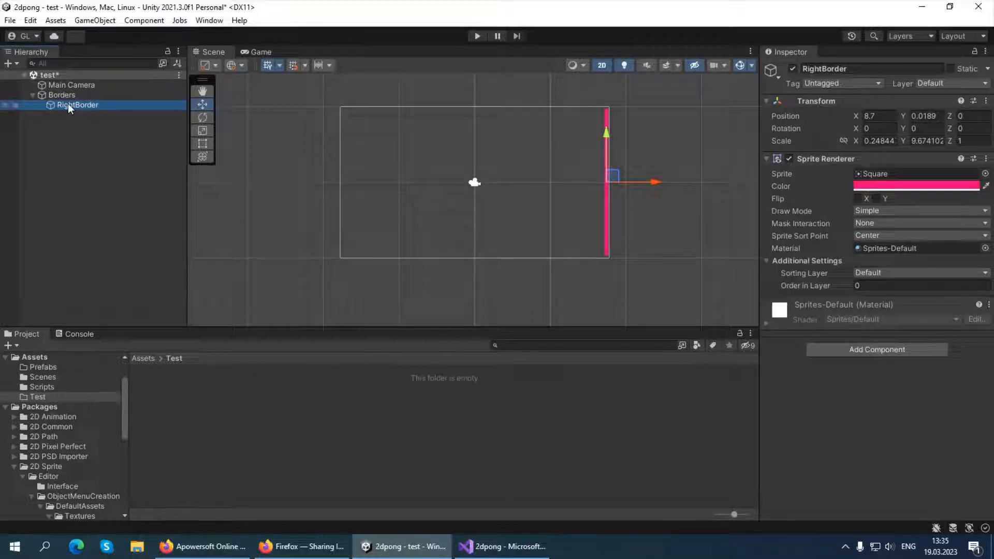
key("ctrl+d")
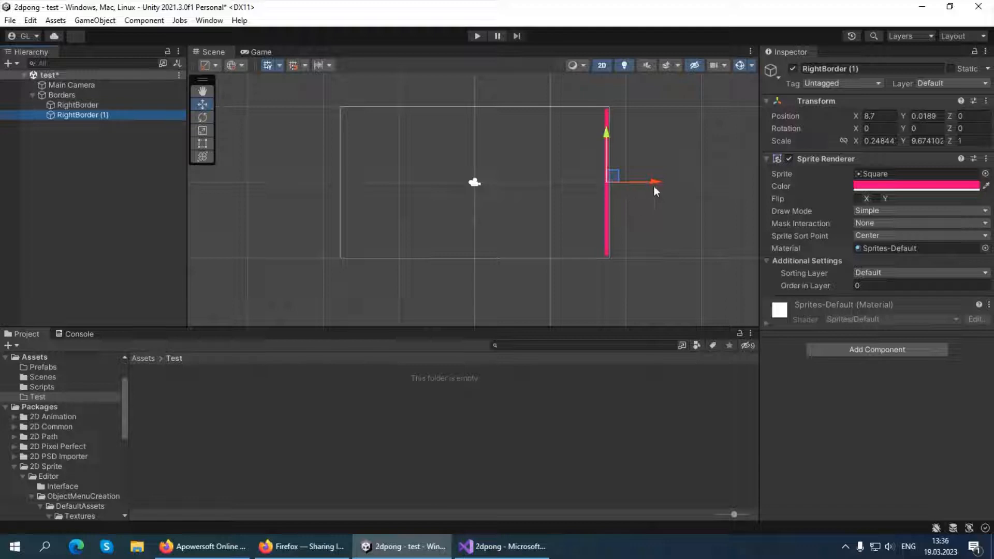
left_click_drag(654, 186, 394, 184)
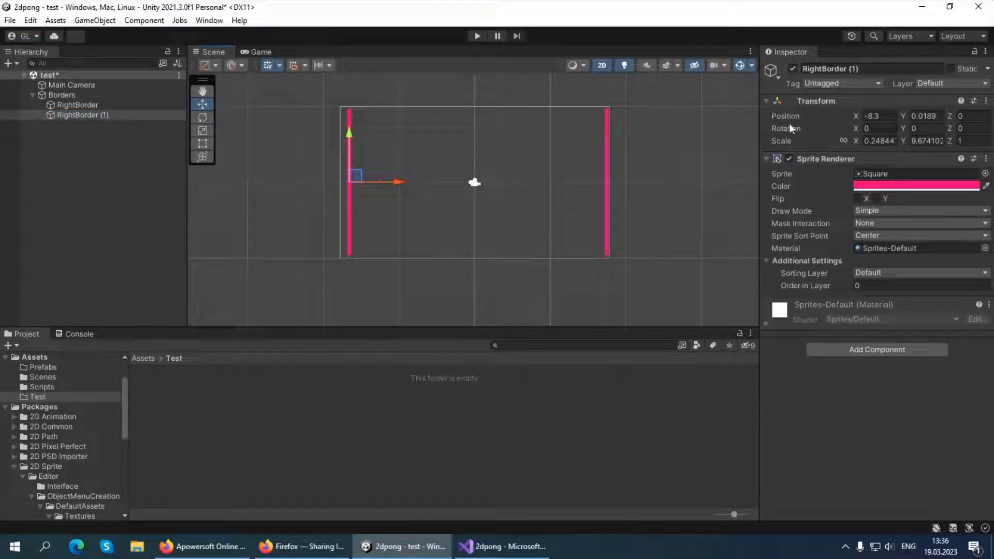
left_click(882, 116)
type("-85")
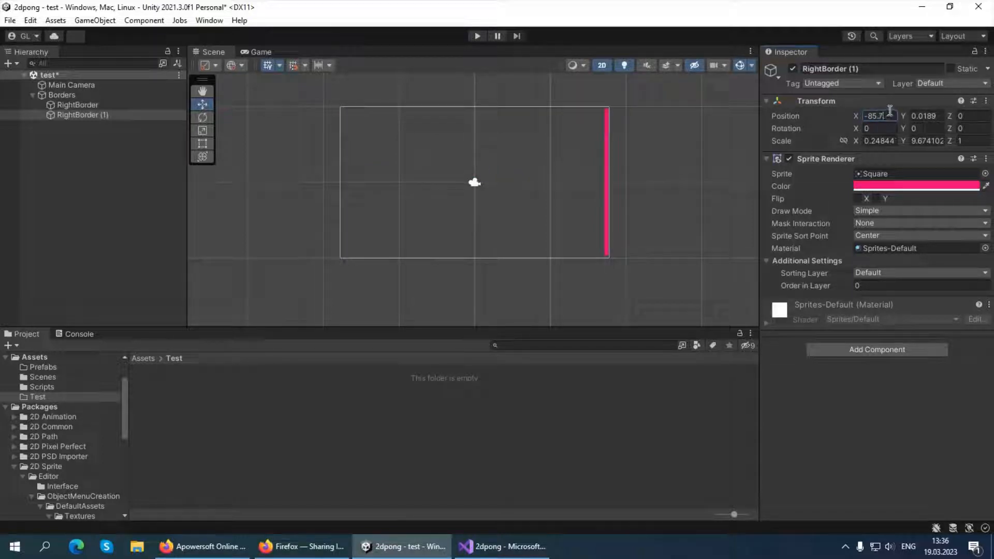
key("BackSpace")
key("BackSpace")
key("BackSpace")
type(".7")
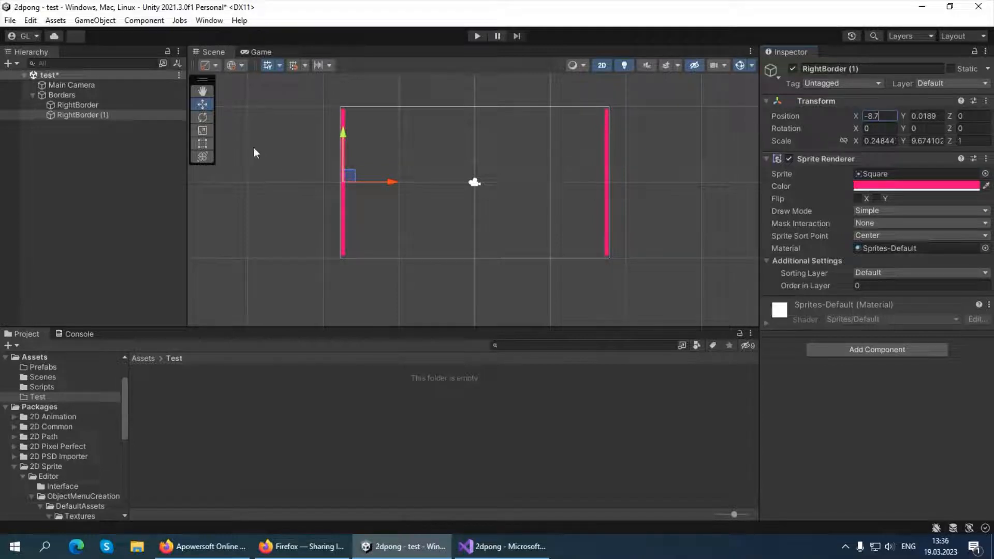
Step: Rename the duplicated border on the camera frame's left edge as LeftBorder
left_click(94, 189)
left_click(150, 116)
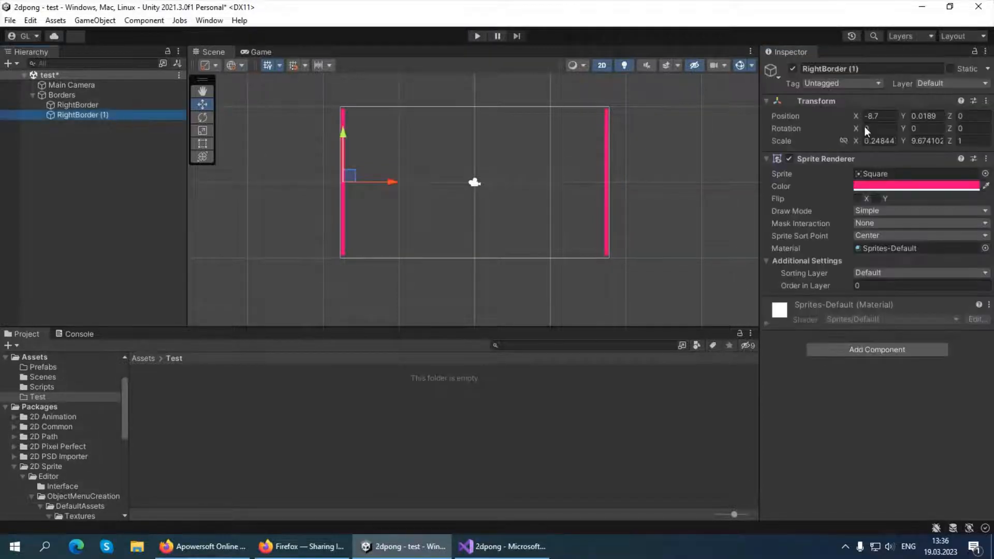
left_click(852, 69)
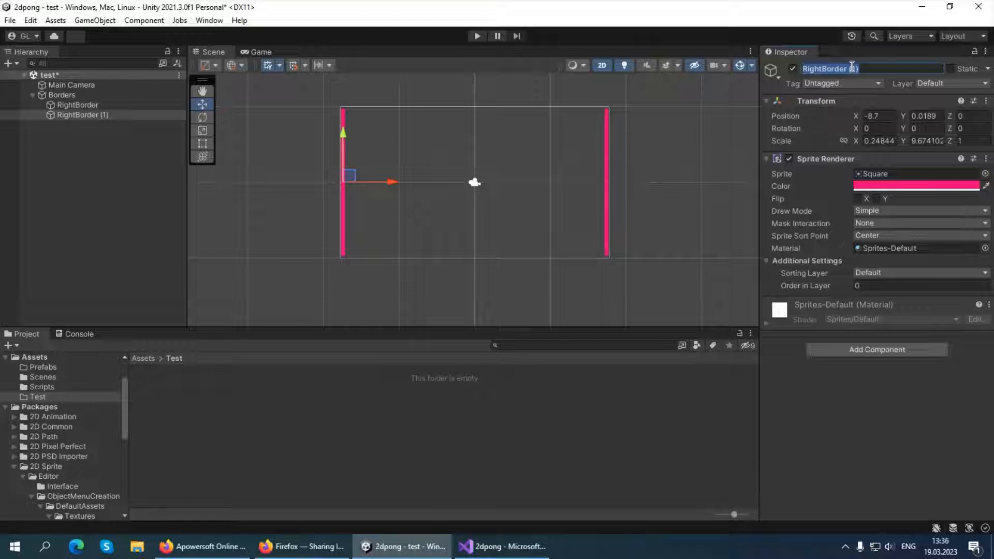
type("LeftBorder")
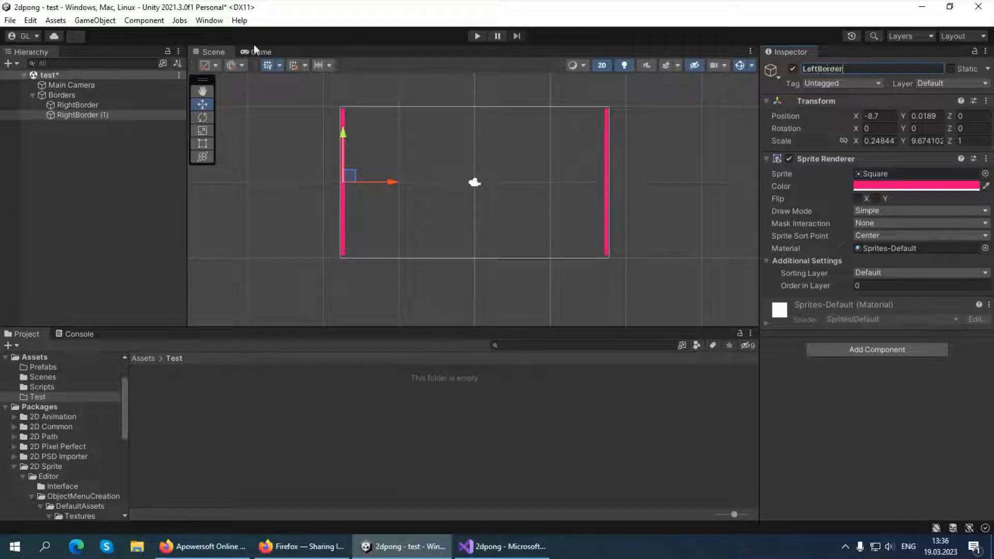
left_click(78, 123)
Step: Duplicate LeftBorder, shift the copy inward to X -3.32, and set its Z rotation to 90
left_click(83, 114)
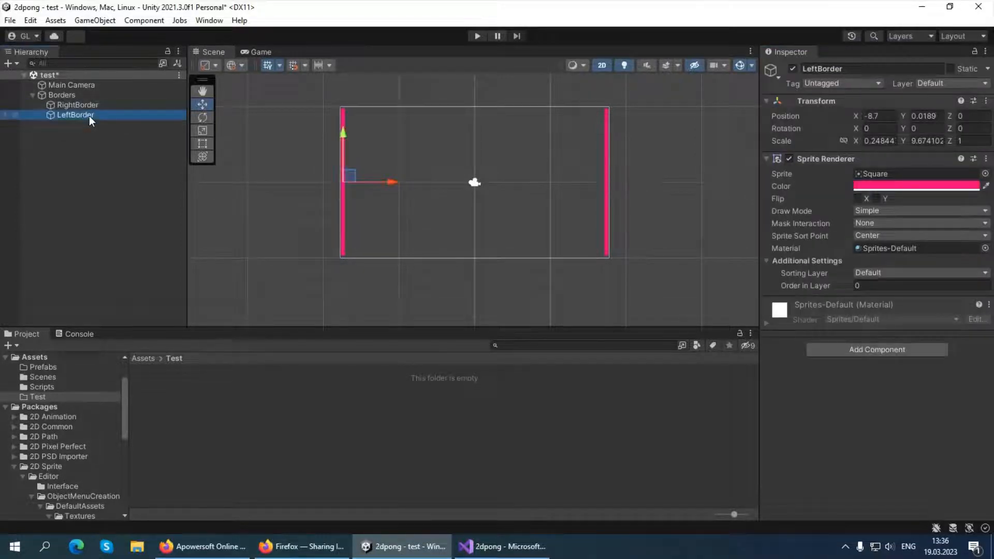
key("ctrl+d")
left_click_drag(392, 182, 474, 182)
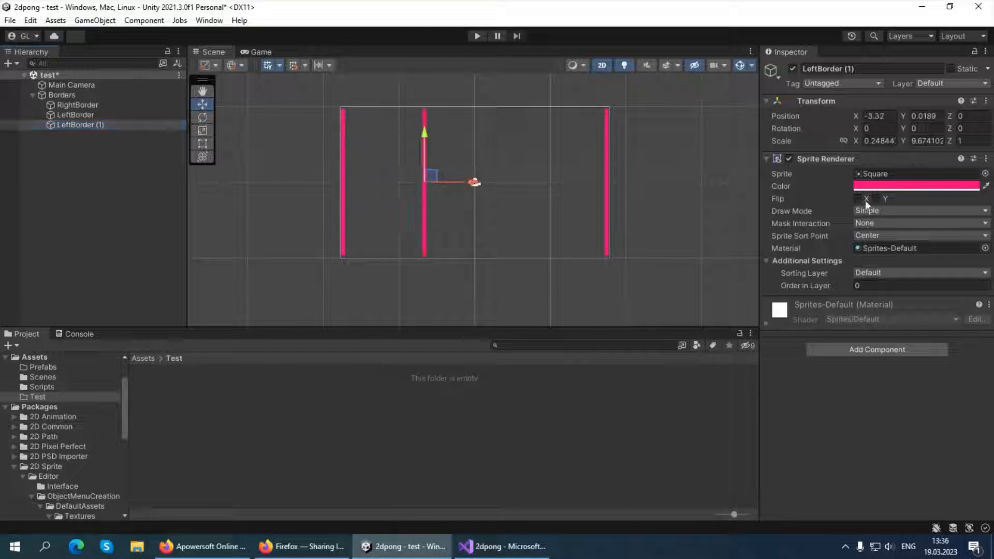
left_click(966, 130)
type("90")
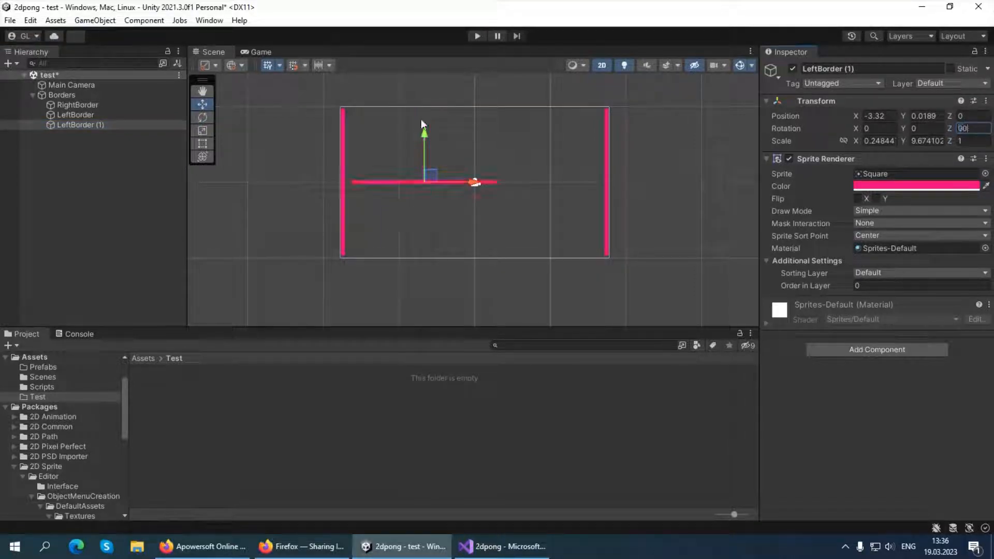
Step: Move the horizontal bar to the camera frame's top edge at Y 4.82 and stretch it across the full width, about 17.61 long
left_click_drag(428, 134, 411, 60)
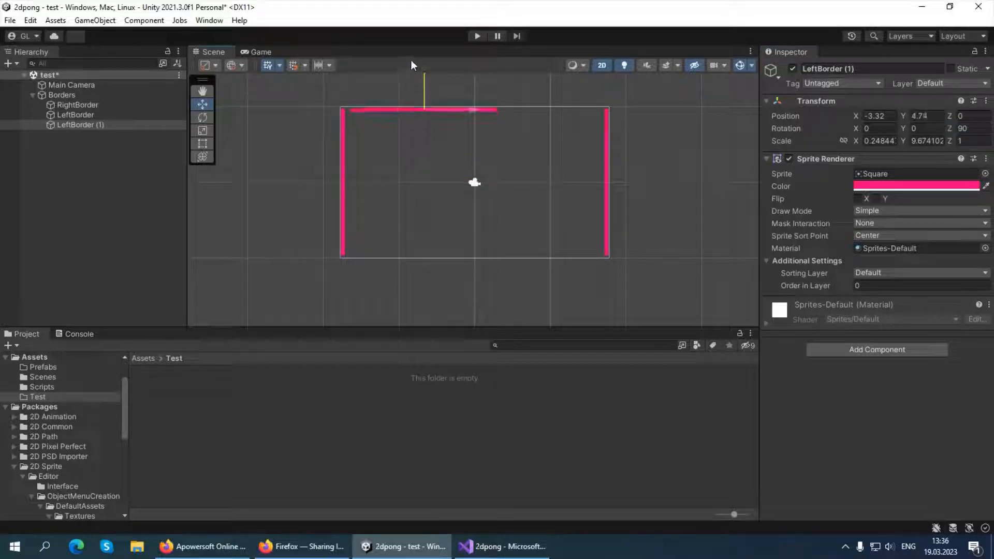
left_click_drag(471, 110, 462, 109)
left_click(202, 144)
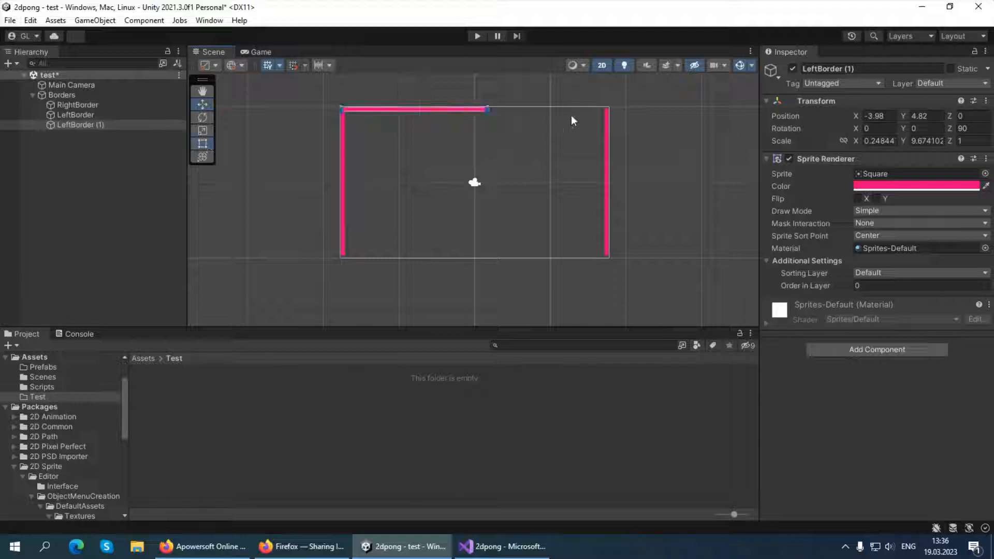
left_click(203, 143)
scroll(521, 96, "up", 5)
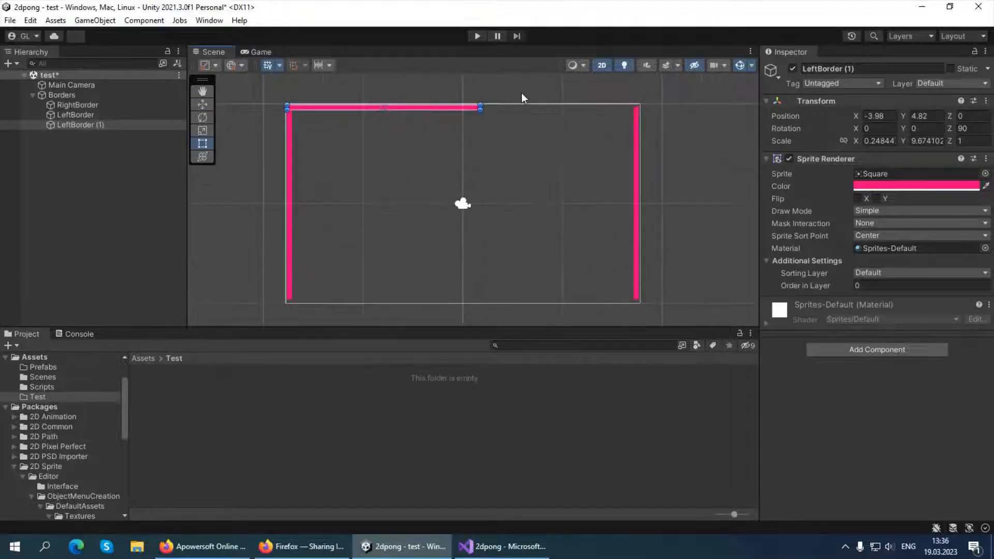
left_click(571, 112)
left_click(409, 111)
left_click_drag(455, 113, 718, 113)
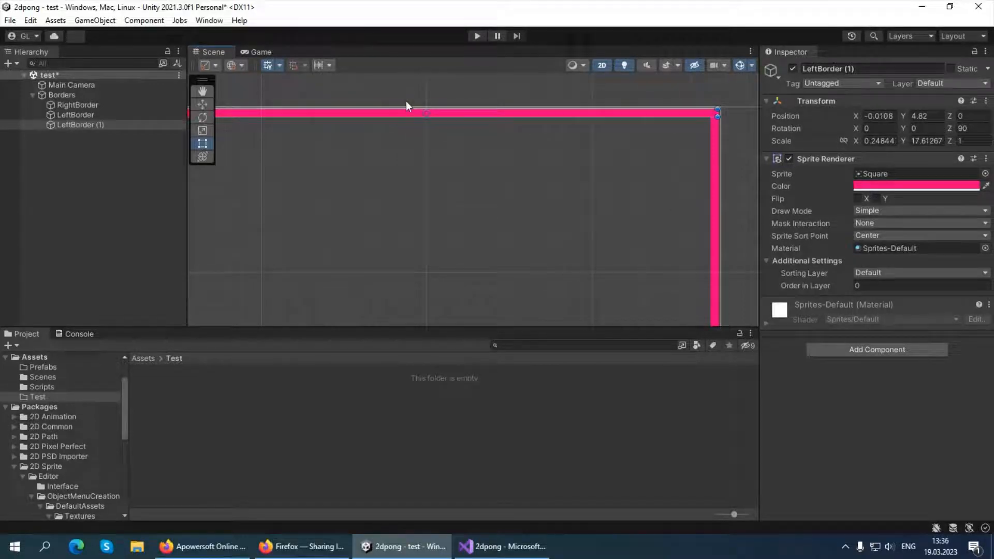
left_click(264, 52)
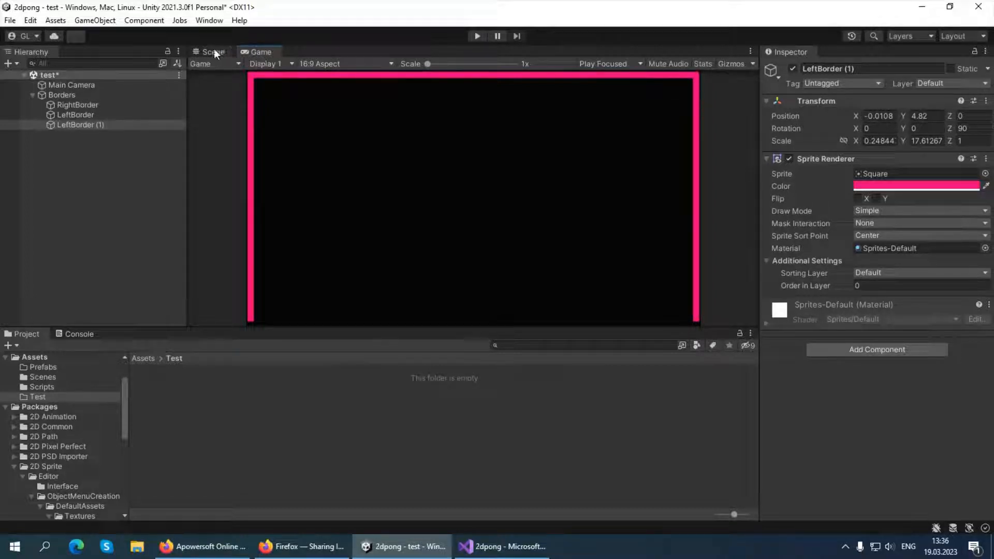
left_click(199, 51)
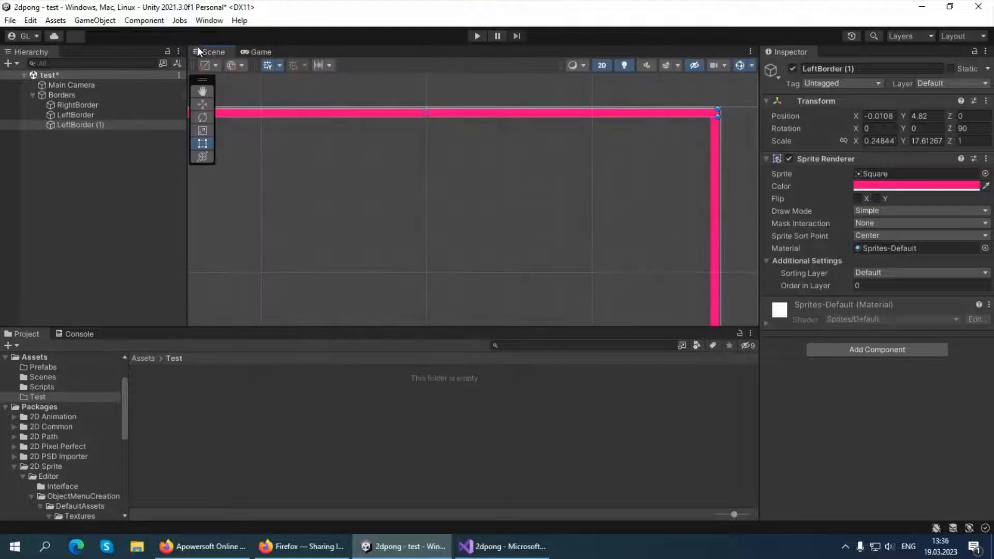
Step: Rename the horizontal border along the camera frame's upper edge as Top
left_click(856, 68)
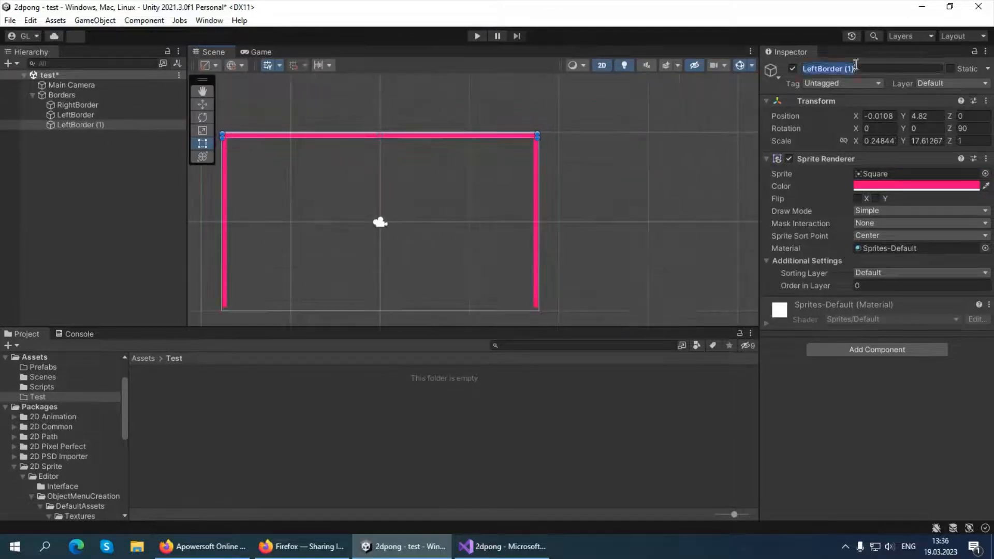
type("Top")
left_click(77, 150)
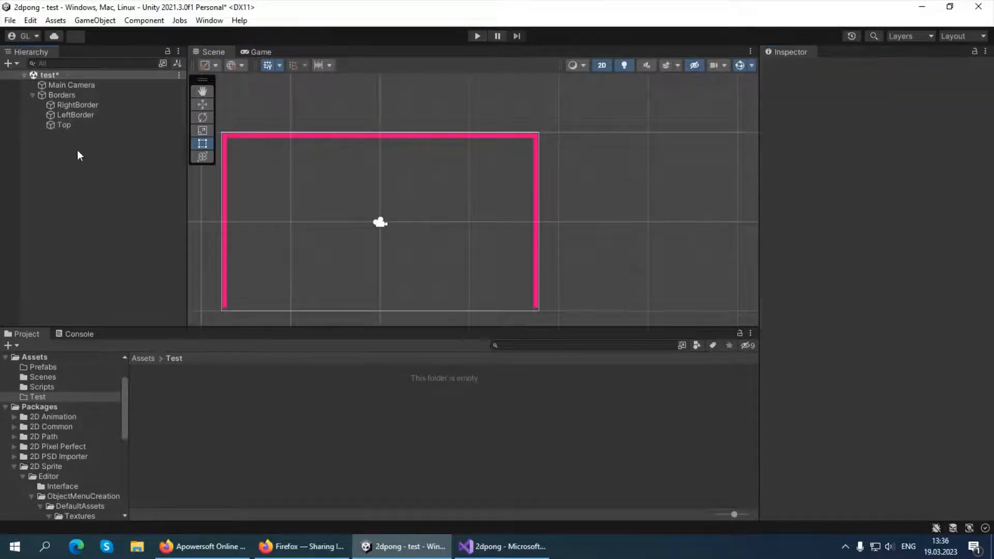
Step: Duplicate Top, move the copy down to the camera frame's bottom edge at Y -4.84, and check the Game view
left_click(62, 125)
key("ctrl+d")
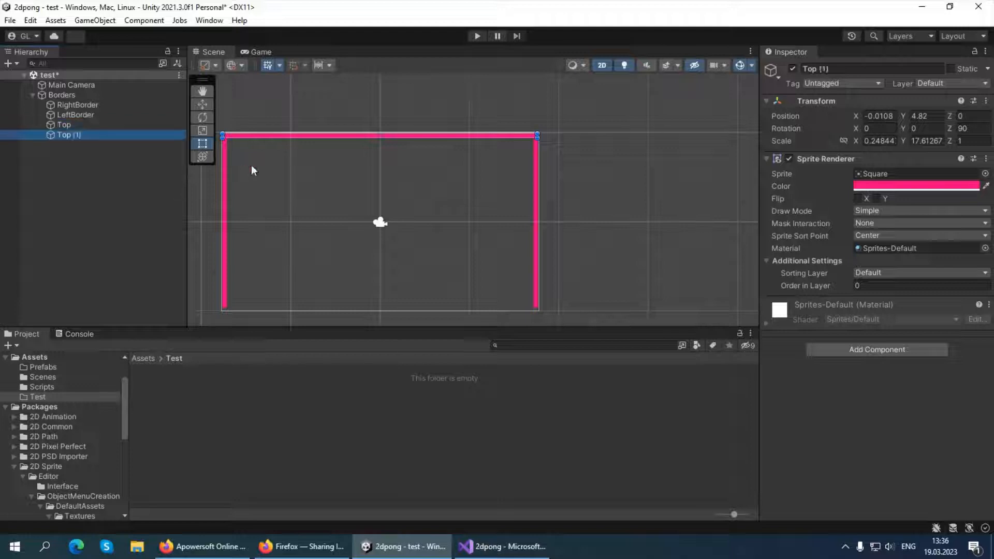
left_click(202, 104)
left_click_drag(380, 86, 378, 261)
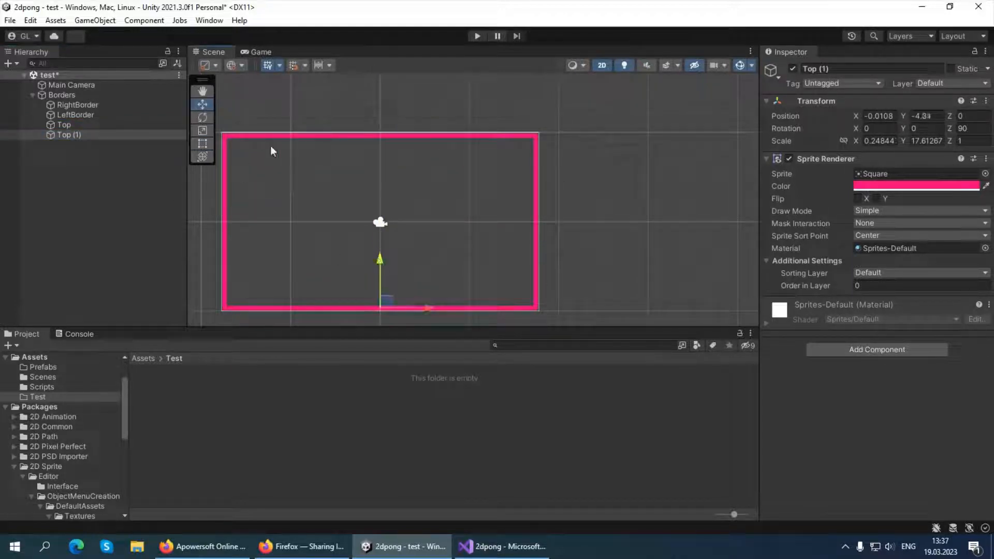
left_click(257, 52)
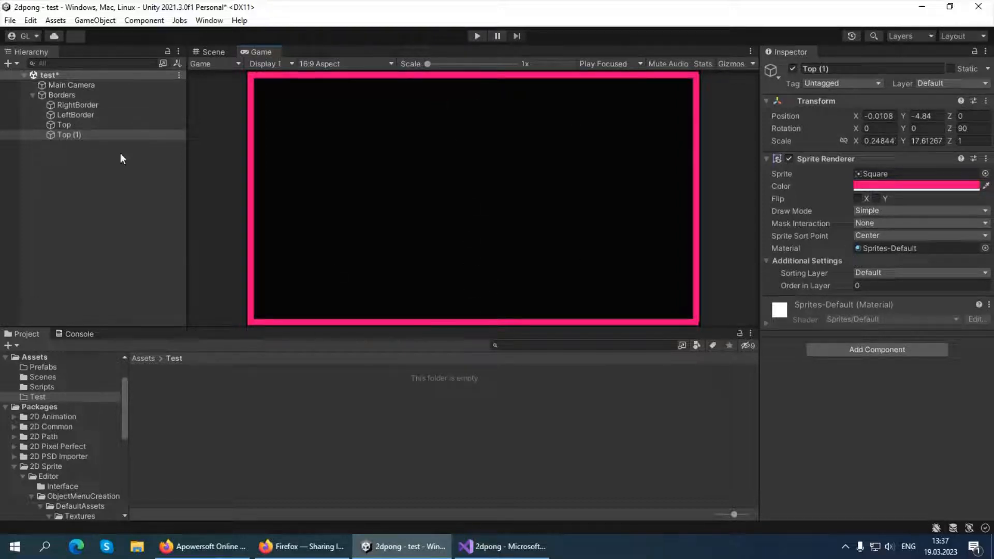
Step: Create an empty child object under Borders and name it Middle
left_click(32, 165)
left_click(70, 134)
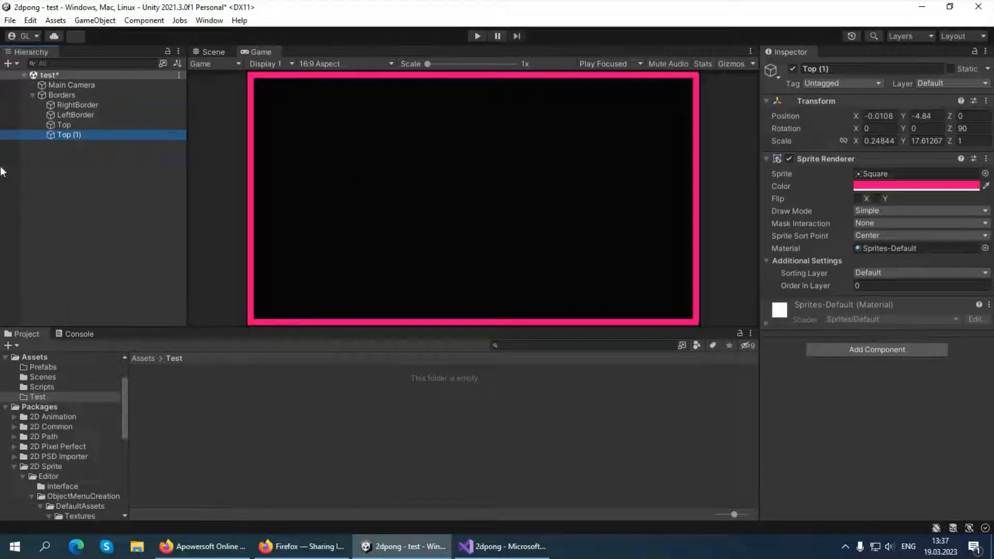
right_click(53, 94)
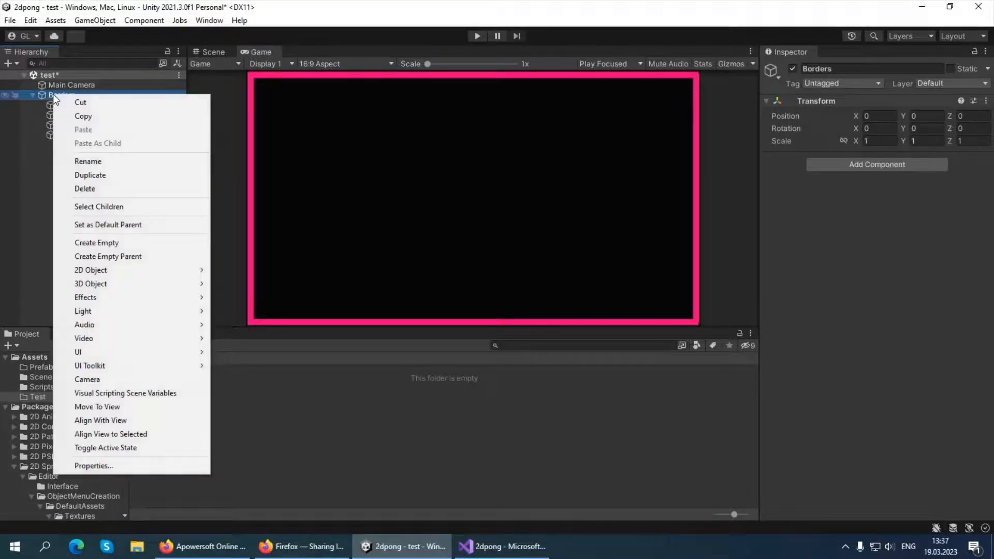
left_click(92, 242)
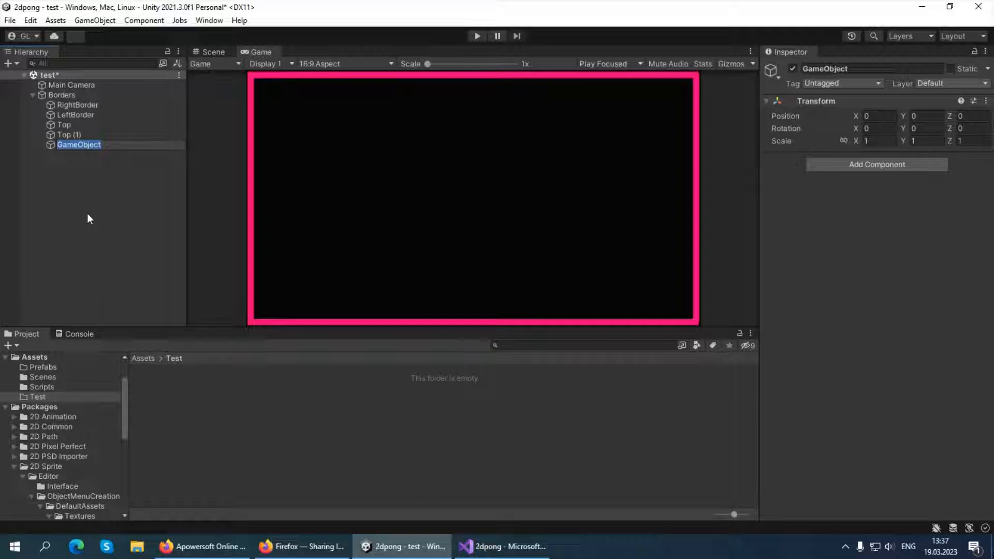
type("Middle")
key("Return")
Step: Add a 2D Square sprite as a child of Middle
right_click(72, 145)
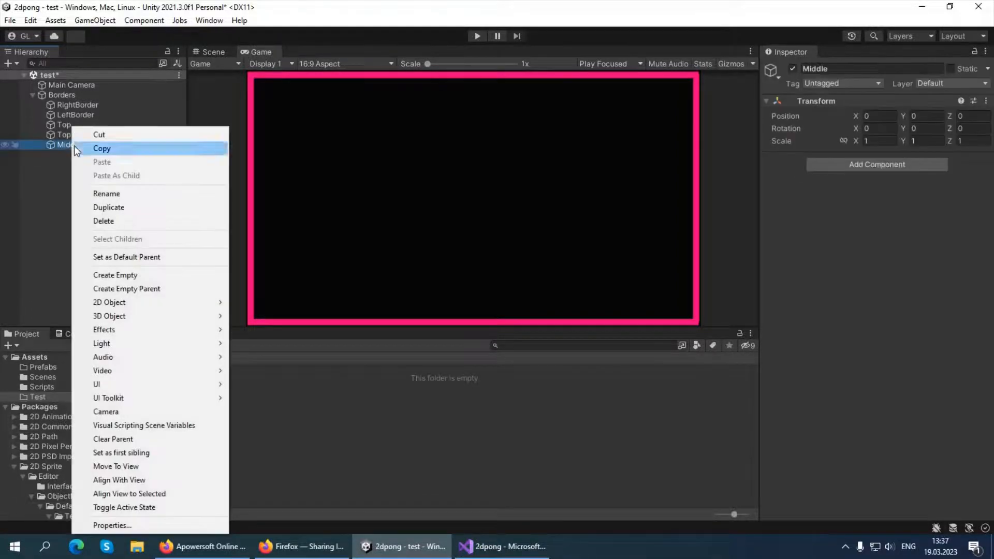
mouse_move(135, 303)
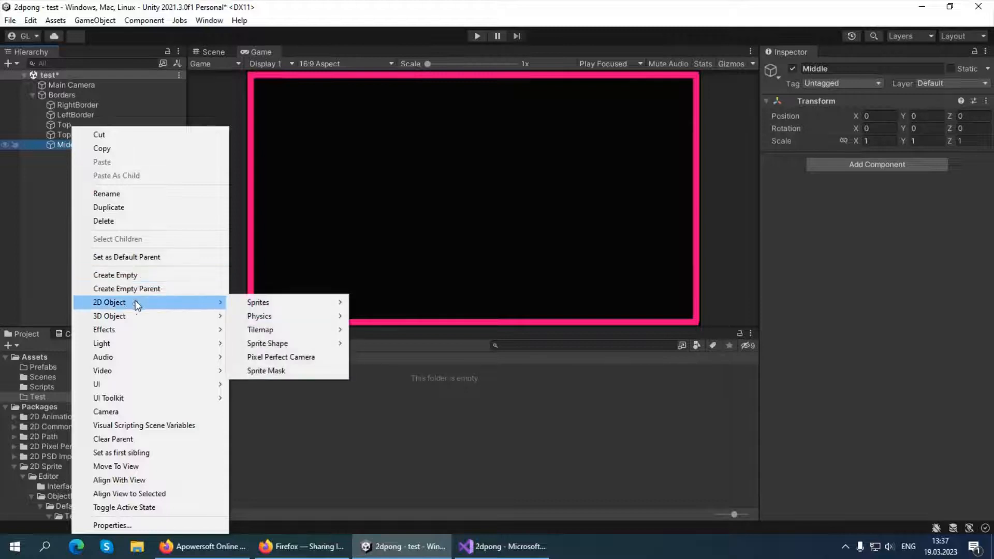
mouse_move(262, 304)
left_click(382, 304)
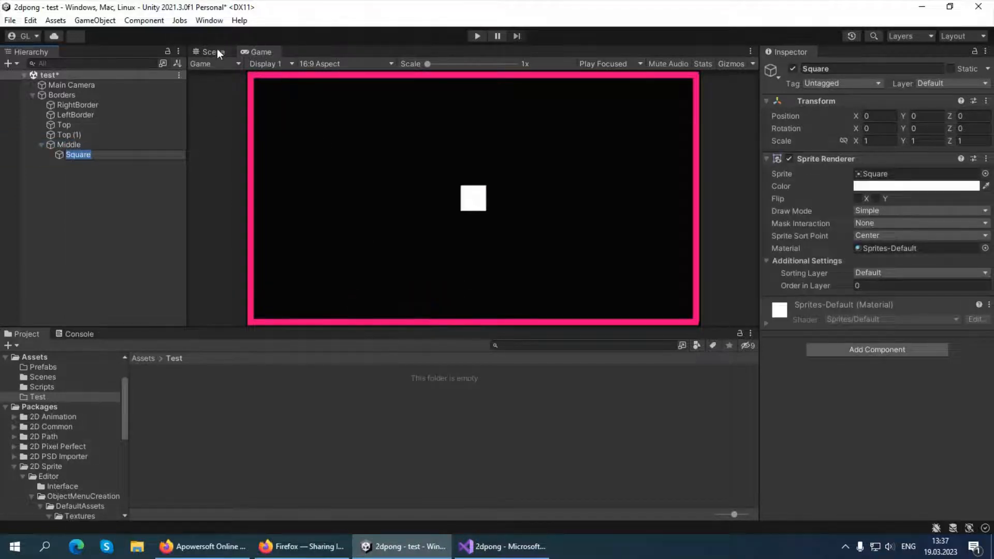
Step: Reshape the Middle square into a narrow vertical bar, about 0.31 by 3.71, below the upper border at X 0, Y 2.87
left_click(213, 51)
scroll(383, 202, "up", 2)
left_click(203, 143)
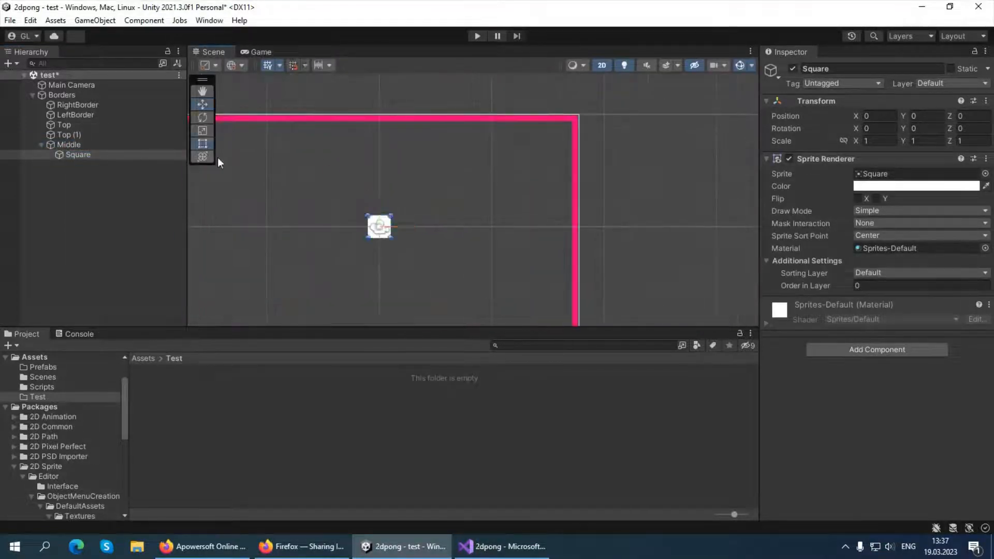
left_click_drag(390, 228, 373, 119)
left_click(203, 105)
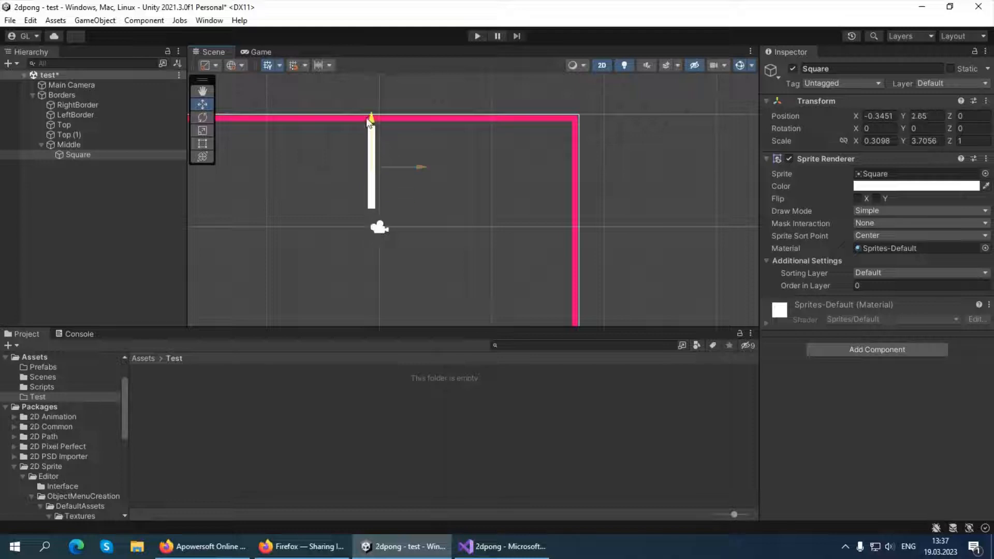
left_click(890, 119)
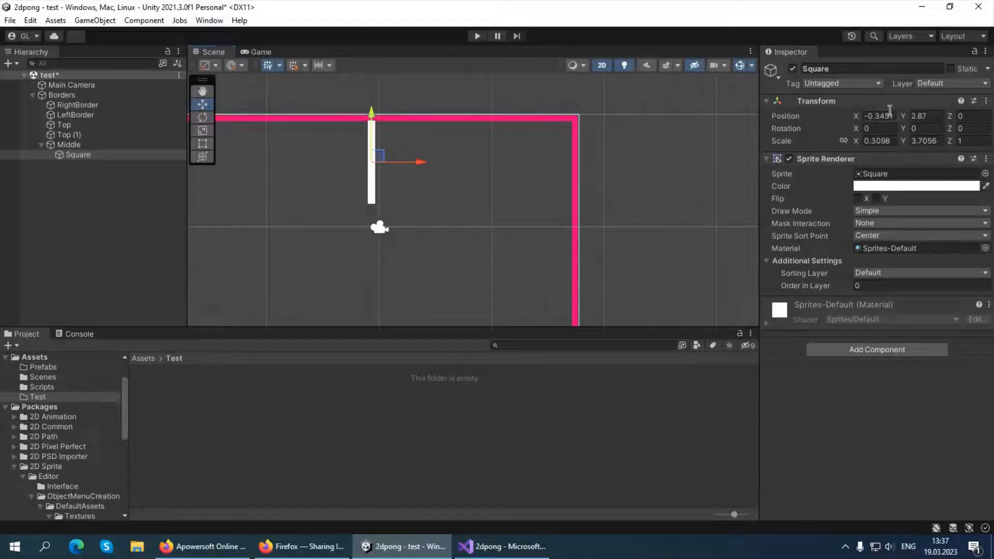
type("0")
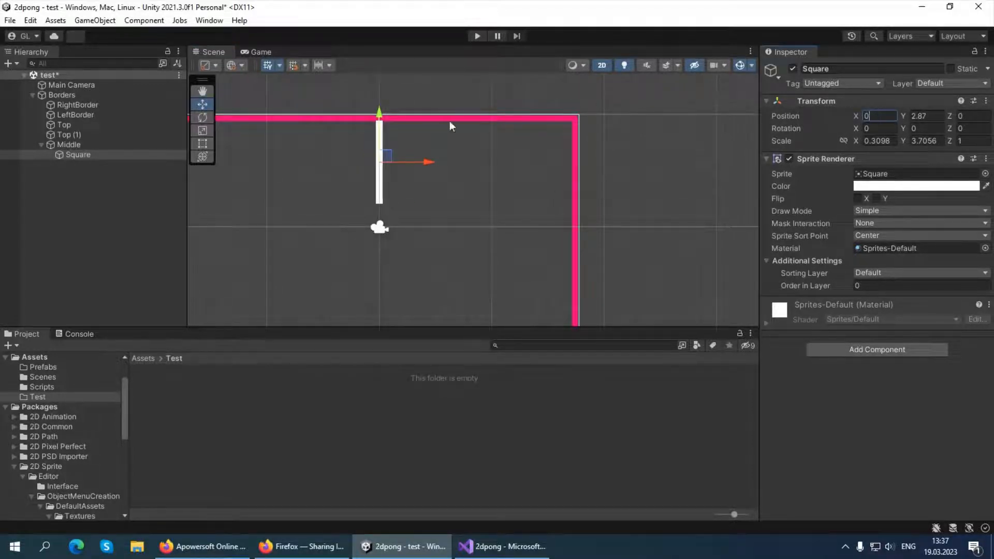
Step: Extend the white bar's lower end toward the scene center, making the bar about 4.12 long
scroll(357, 173, "down", 3)
scroll(367, 203, "up", 2)
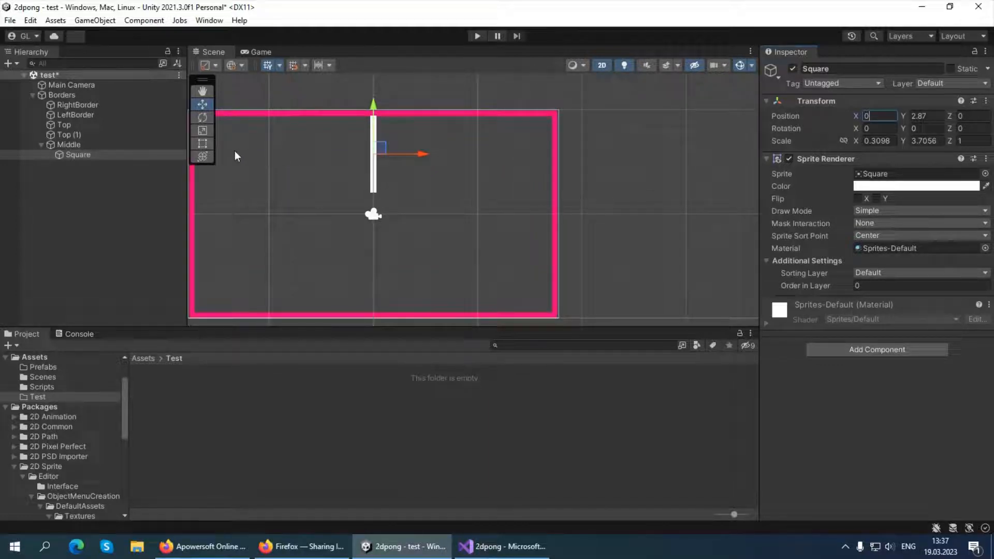
left_click(203, 143)
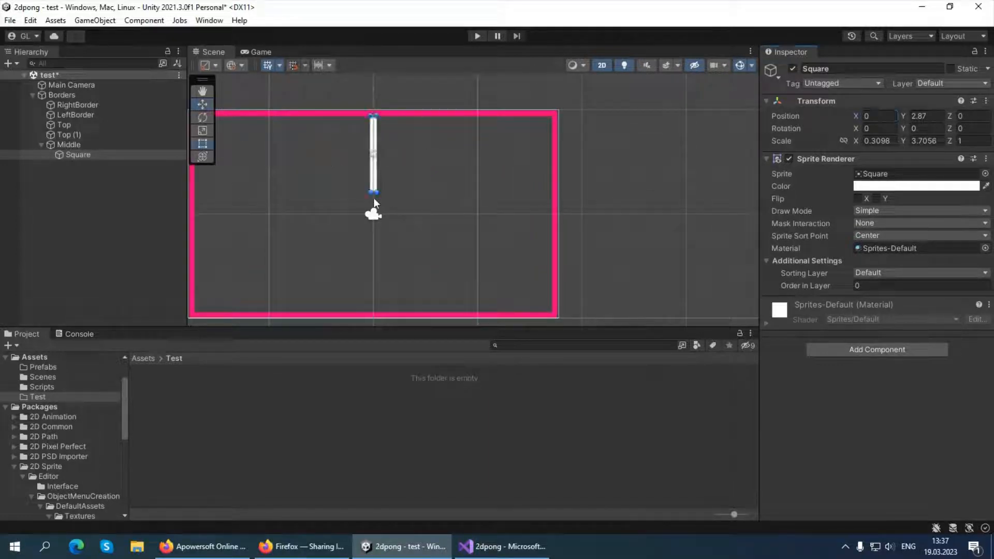
left_click_drag(374, 196, 374, 204)
Step: Duplicate the white bar and move the copy straight down to the lower half at Y -2.64
left_click(67, 156)
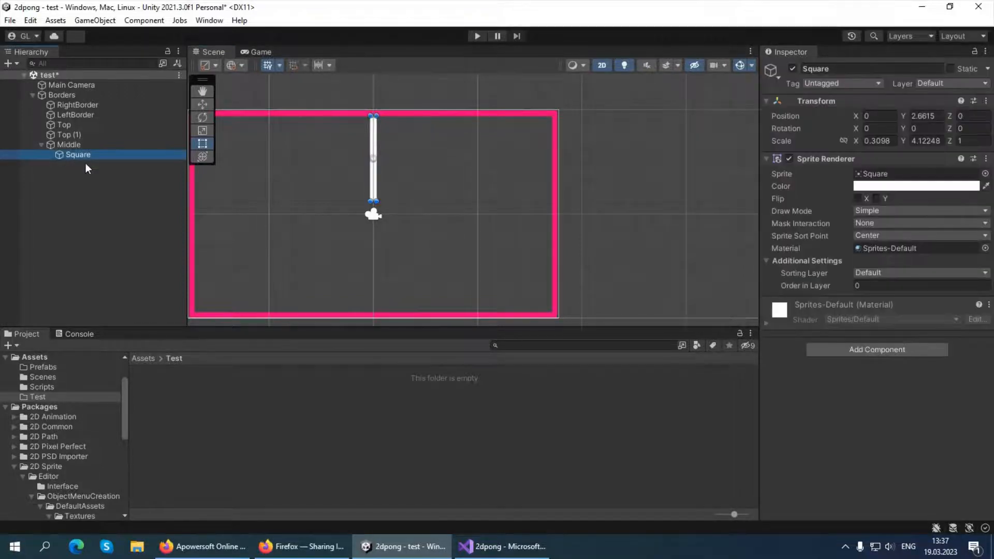
key("ctrl+d")
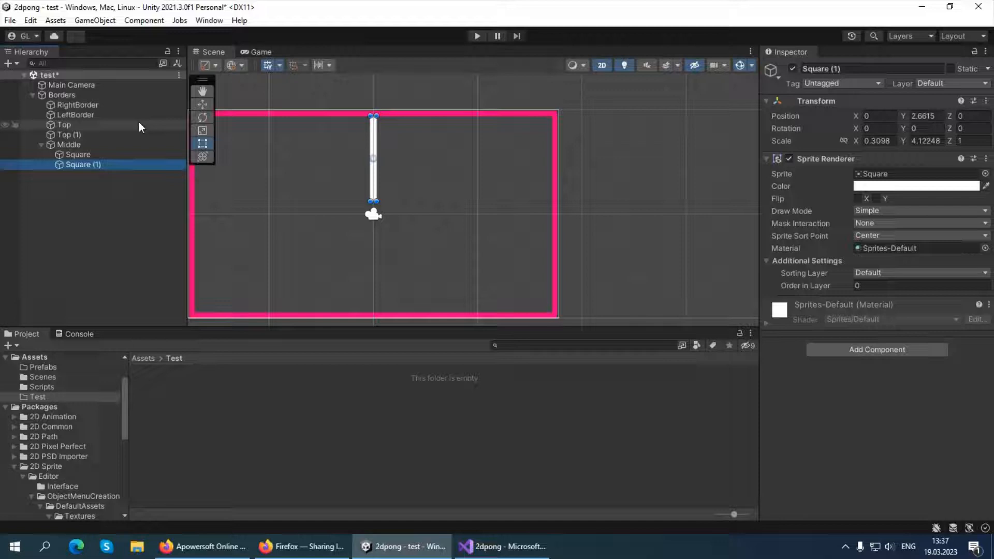
left_click(197, 107)
left_click_drag(378, 111, 365, 231)
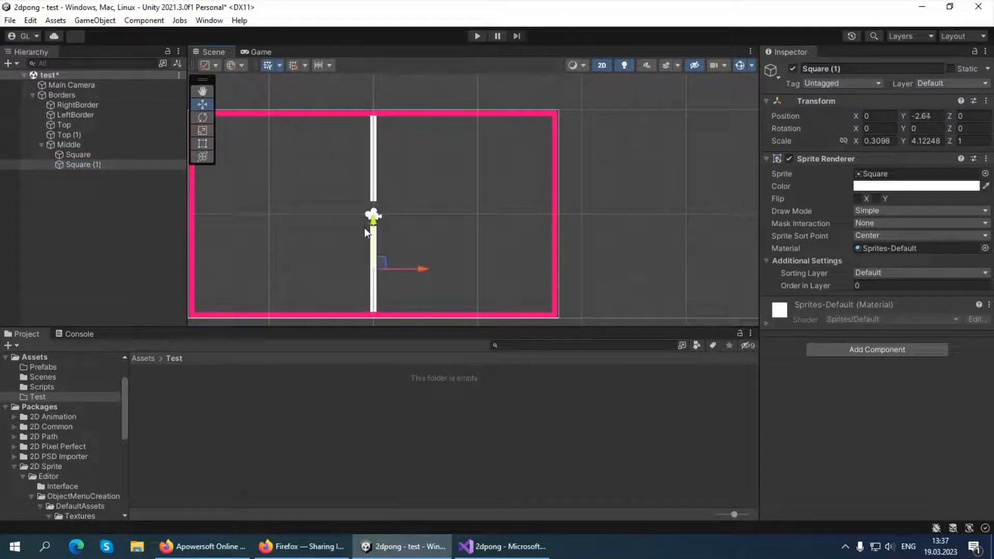
scroll(351, 223, "up", 2)
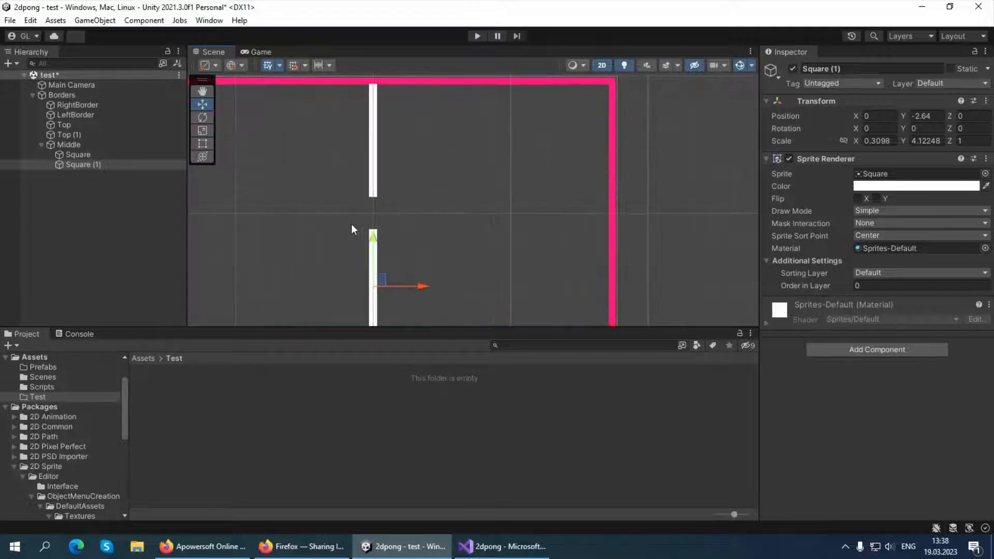
Step: Add a Circle sprite under Middle in the gap between the two bars and check the Game view
left_click(60, 184)
right_click(67, 145)
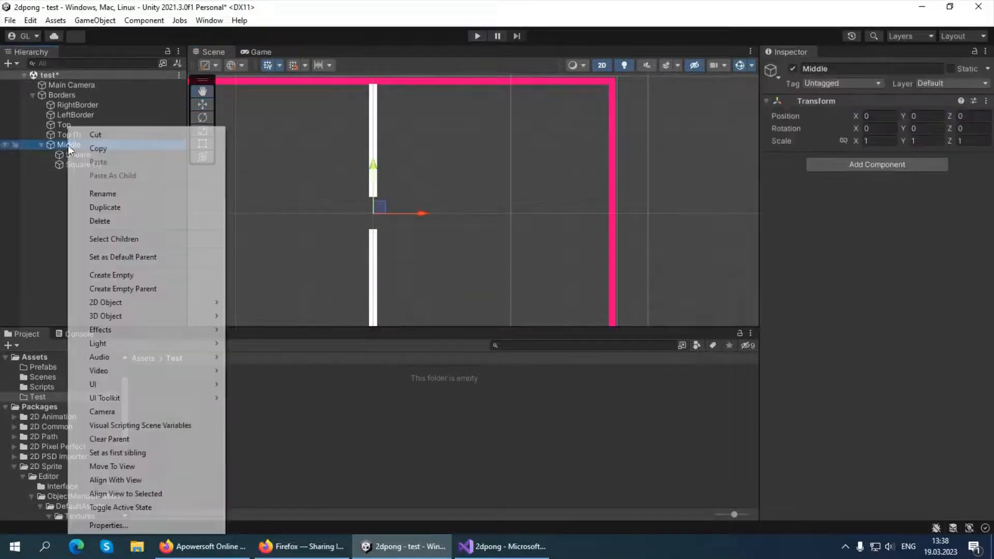
mouse_move(120, 303)
mouse_move(283, 302)
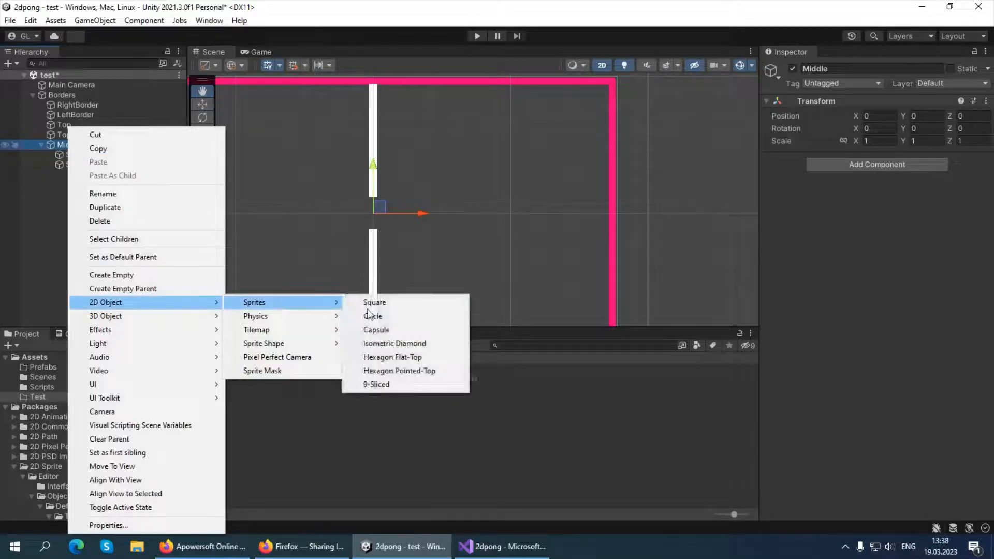
left_click(386, 318)
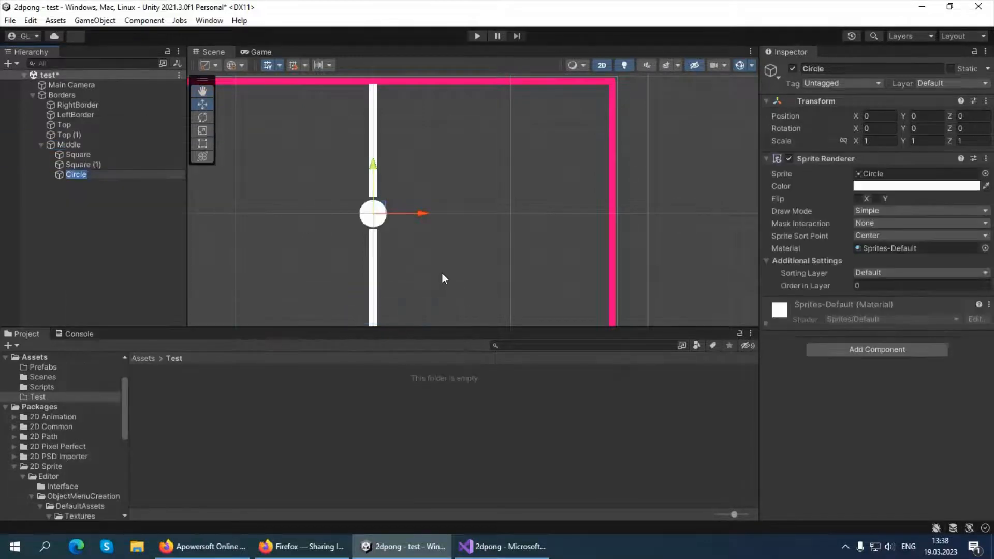
left_click_drag(373, 171, 374, 166)
left_click(266, 52)
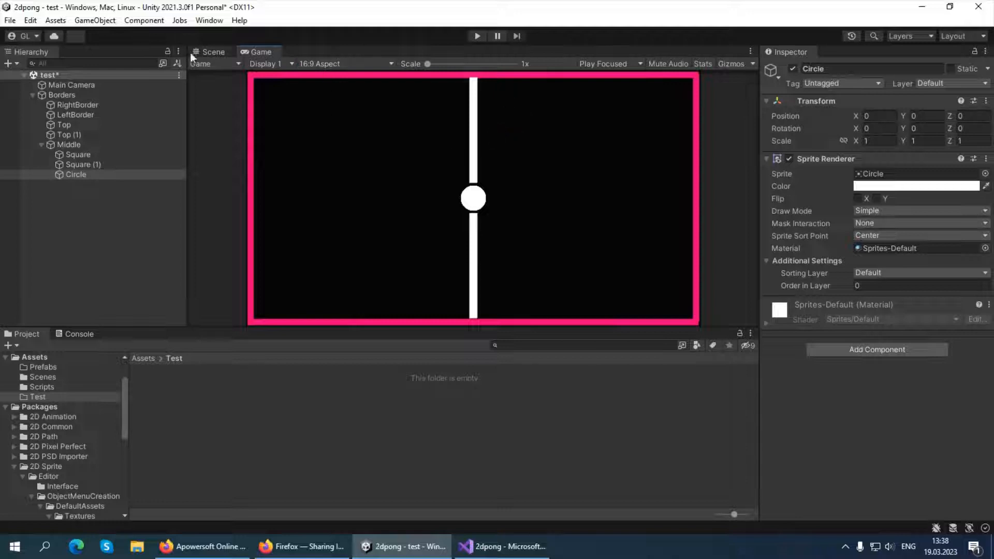
Step: Color Square, Square (1) and Circle under Middle light red, hex F34D4D
left_click(76, 156)
left_click(80, 165, "shift")
left_click(83, 175, "shift")
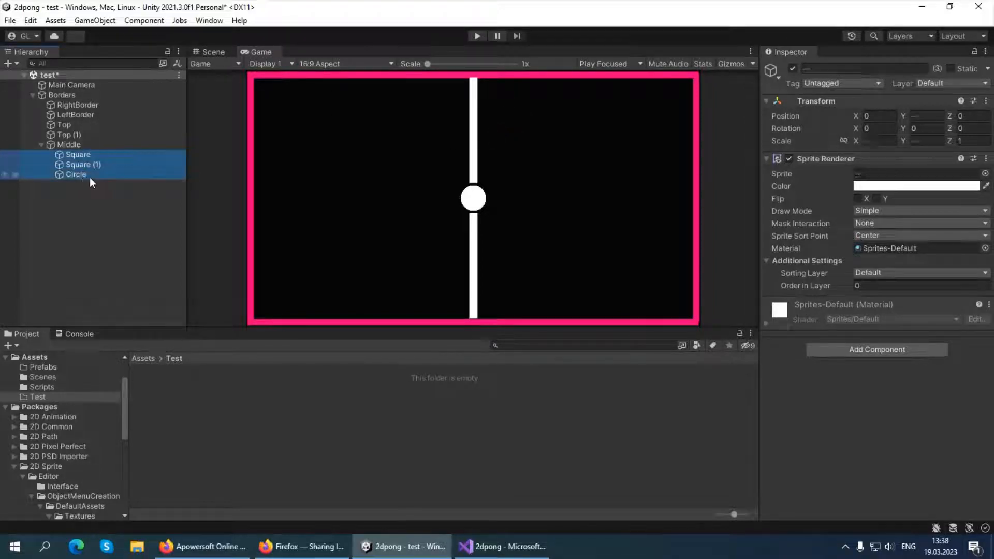
left_click(931, 188)
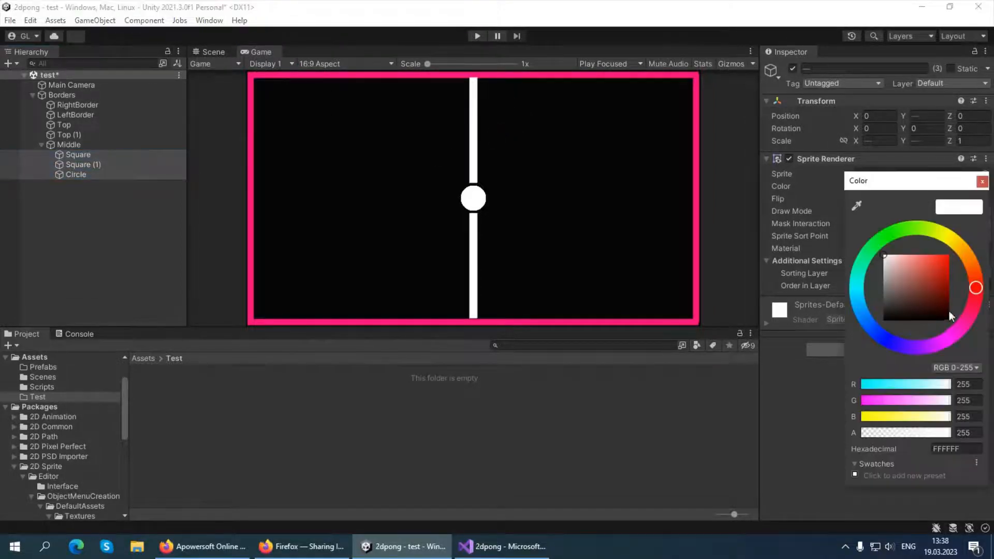
left_click_drag(944, 291, 933, 260)
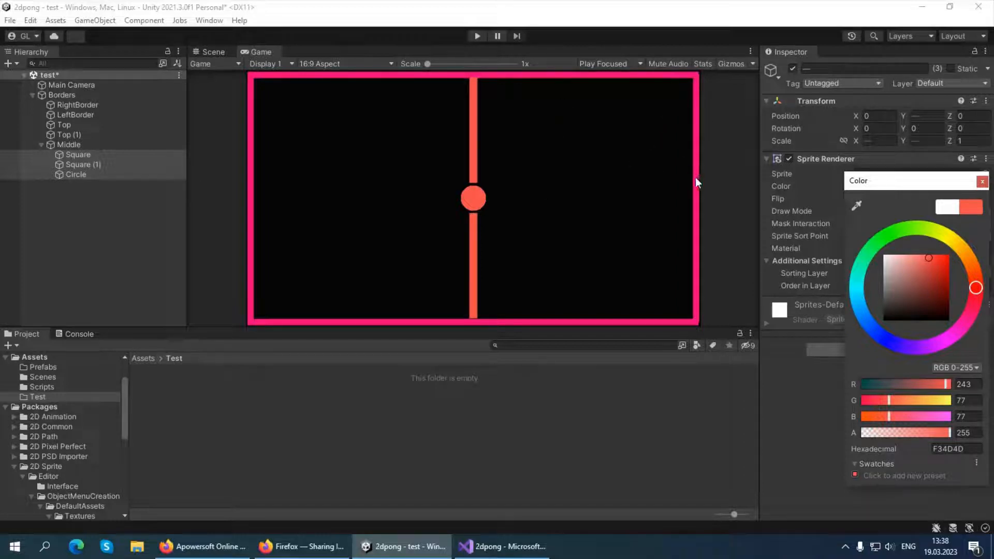
Step: Copy the hexadecimal color value of the Top border
left_click(61, 211)
left_click(62, 126)
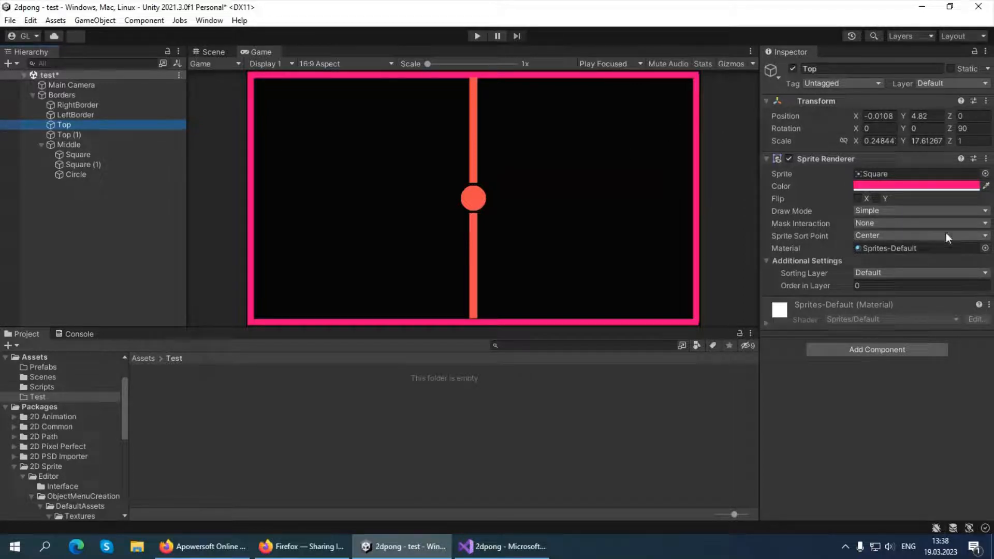
left_click(890, 187)
left_click(956, 444)
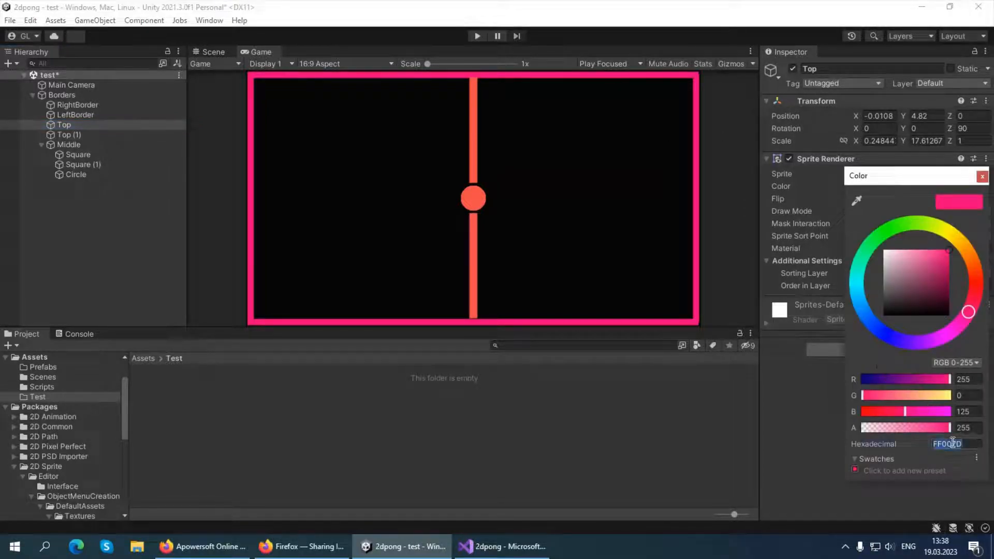
right_click(948, 444)
left_click(950, 464)
Step: Apply the copied border color FF007D to Square, Square (1) and Circle under Middle
left_click(89, 155)
left_click(89, 173, "shift")
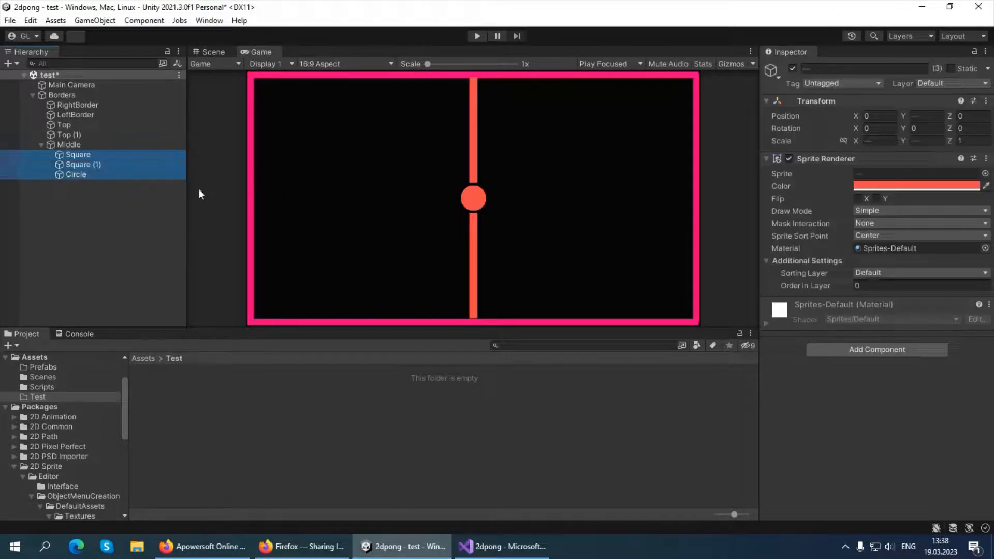
left_click(903, 186)
left_click(958, 444)
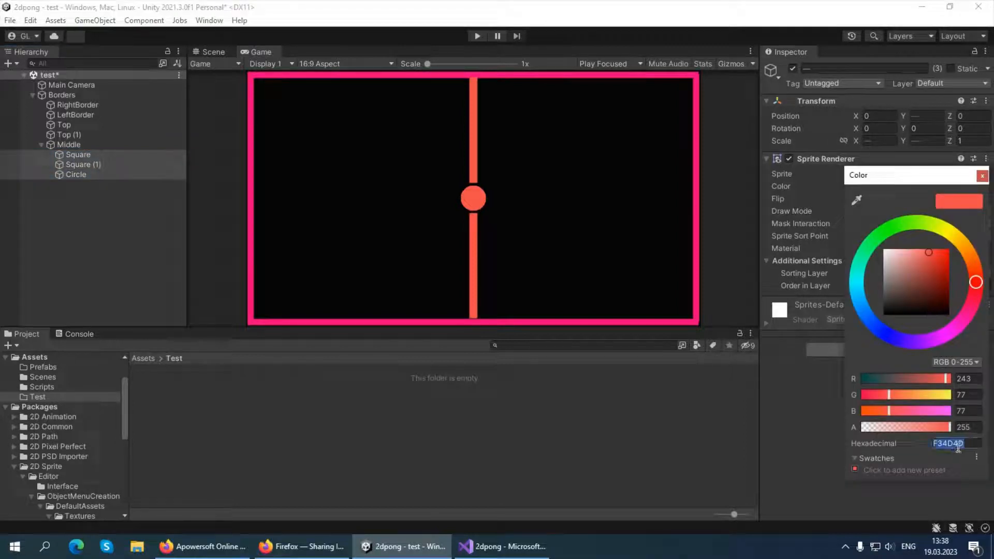
key("ctrl+v")
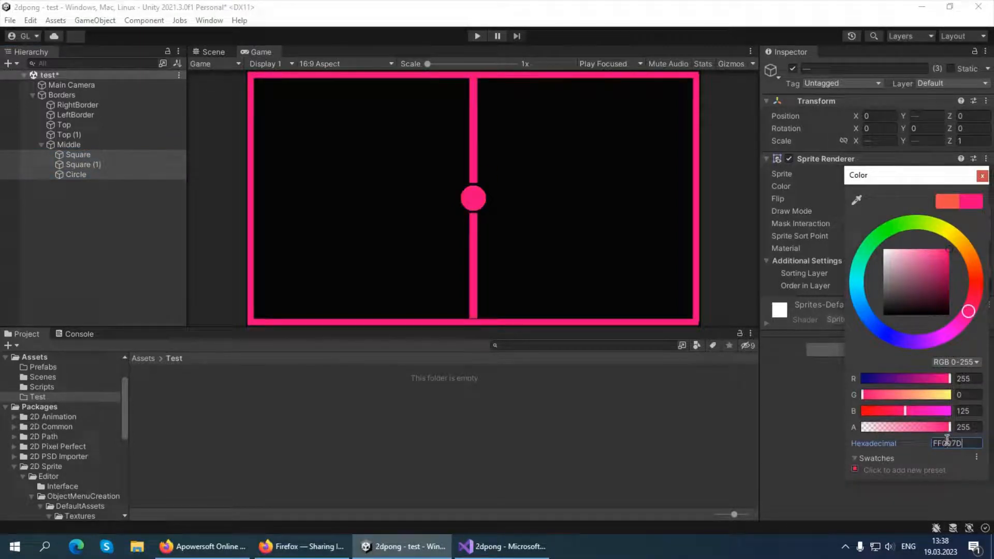
left_click(982, 176)
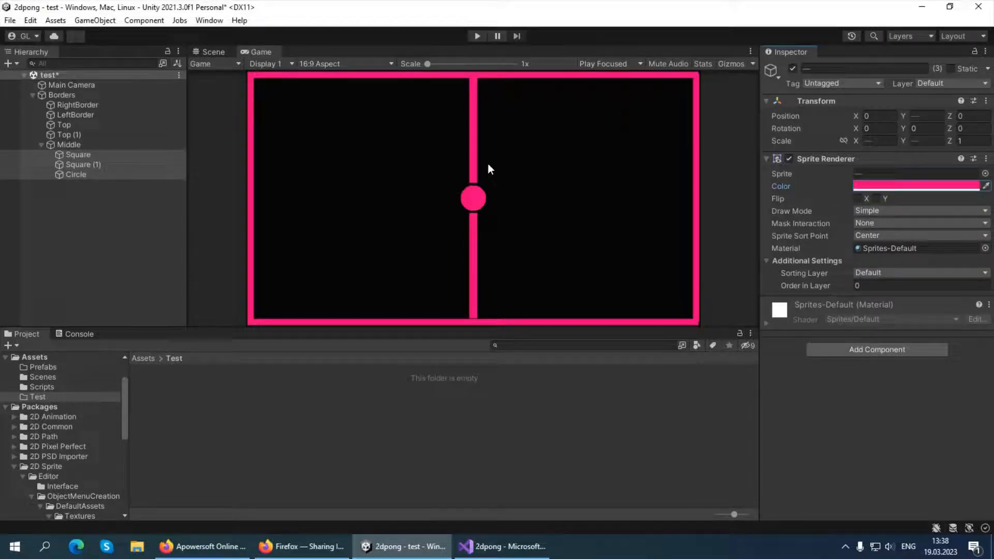
Step: Collapse the Middle and Borders groups in the hierarchy and save the test scene
left_click(73, 203)
left_click(41, 144)
left_click(33, 95)
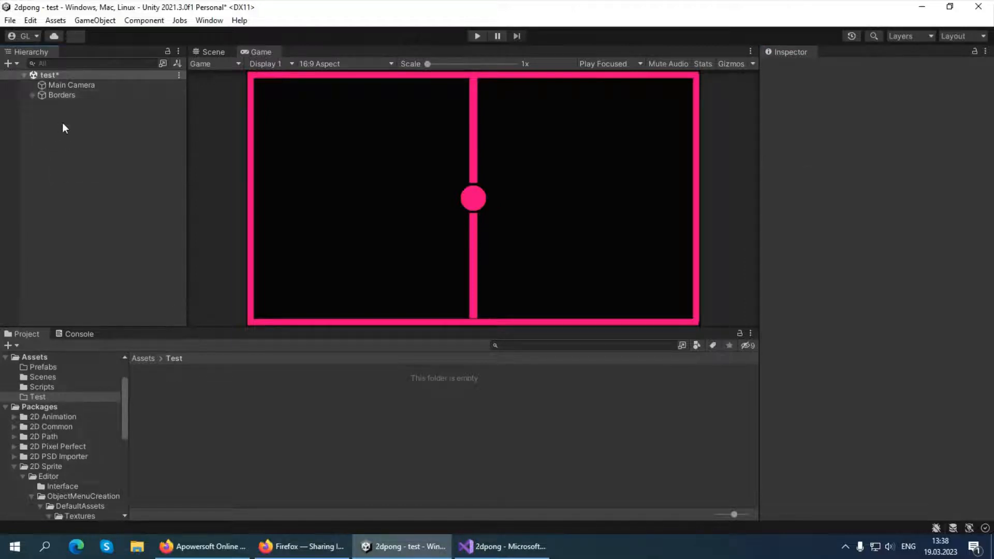
left_click(179, 75)
left_click(194, 98)
Step: Create a new 2D Square sprite at the root of the scene, outside Borders
right_click(53, 129)
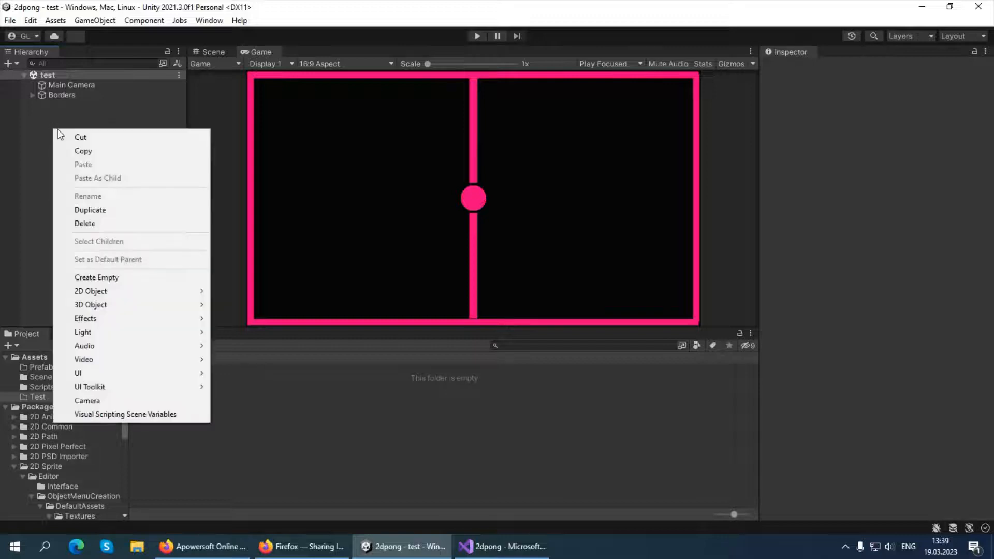
left_click(36, 147)
right_click(63, 127)
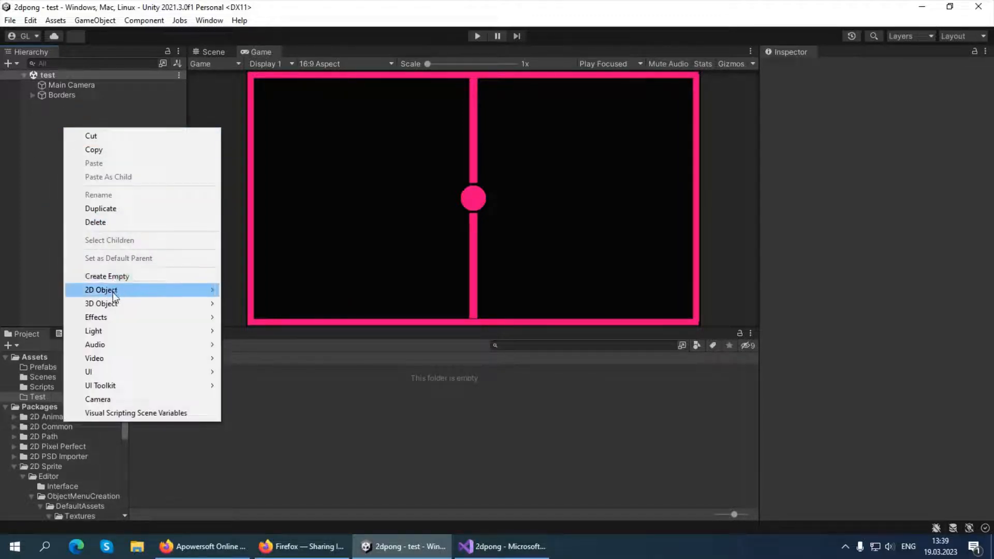
mouse_move(121, 292)
mouse_move(243, 291)
left_click(369, 290)
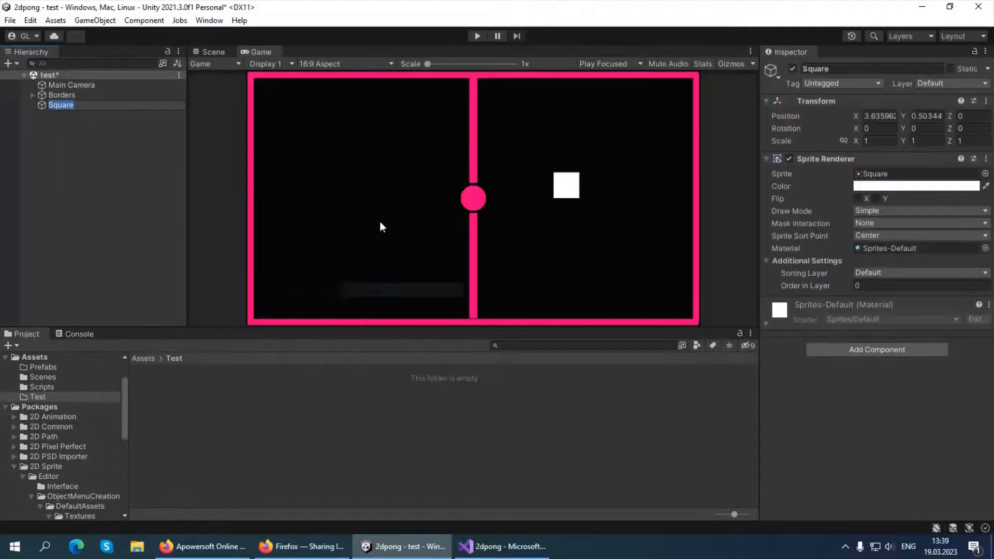
Step: Reshape the new root square into a slim vertical paddle, about 0.37 wide and 2.36 tall
left_click(212, 52)
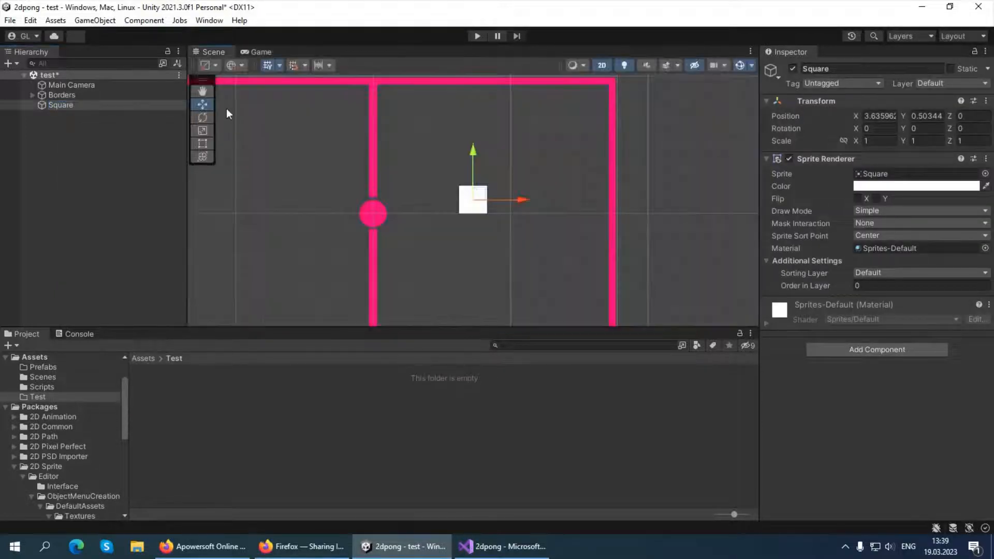
left_click(202, 144)
left_click_drag(490, 200, 465, 251)
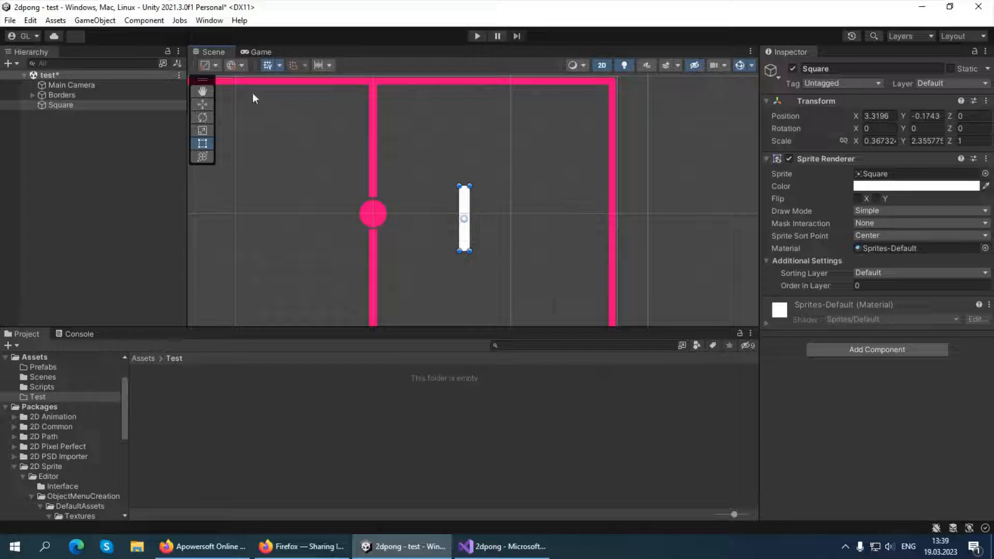
Step: Move the white paddle to the field's left side at position X -8, Y 0
scroll(302, 135, "down", 5)
left_click(203, 104)
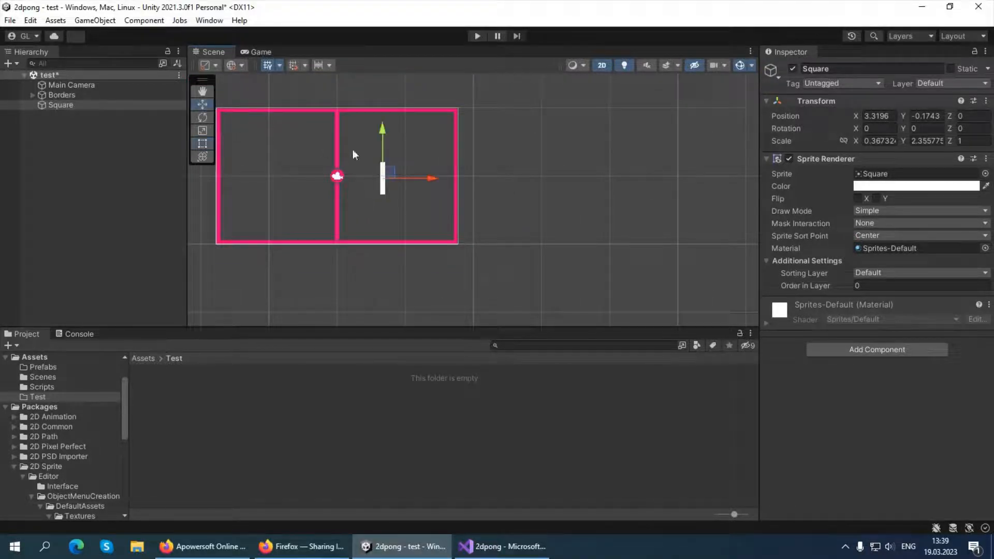
left_click_drag(435, 180, 277, 179)
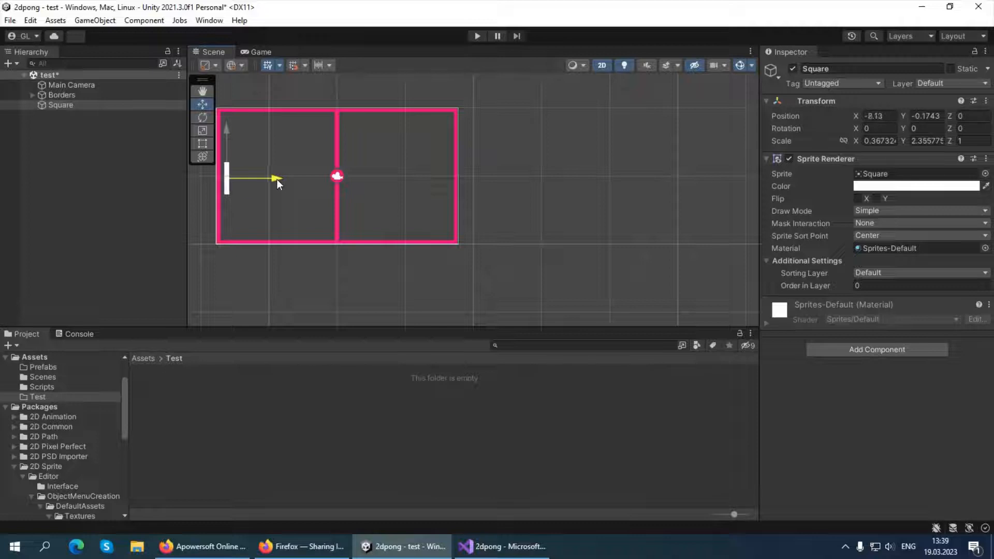
left_click(876, 115)
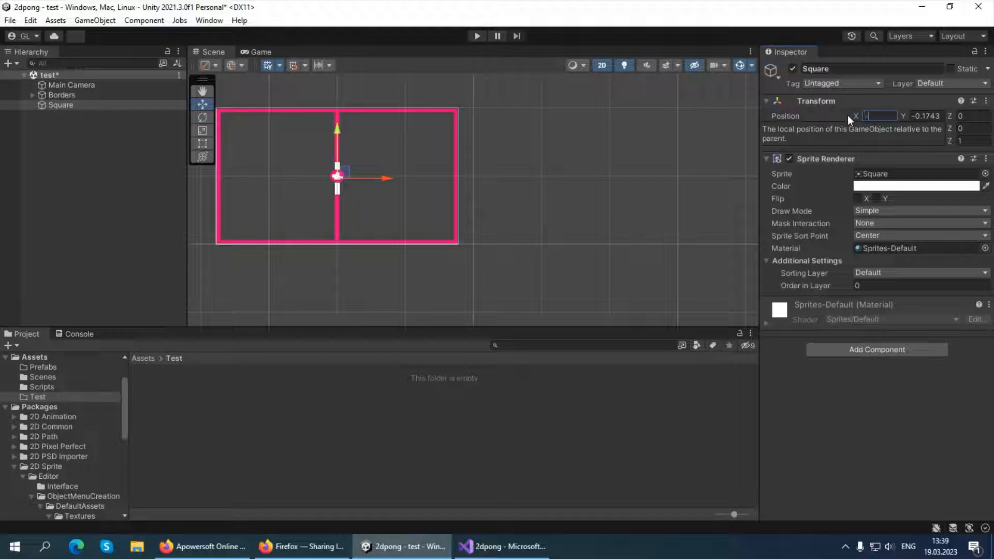
type("8")
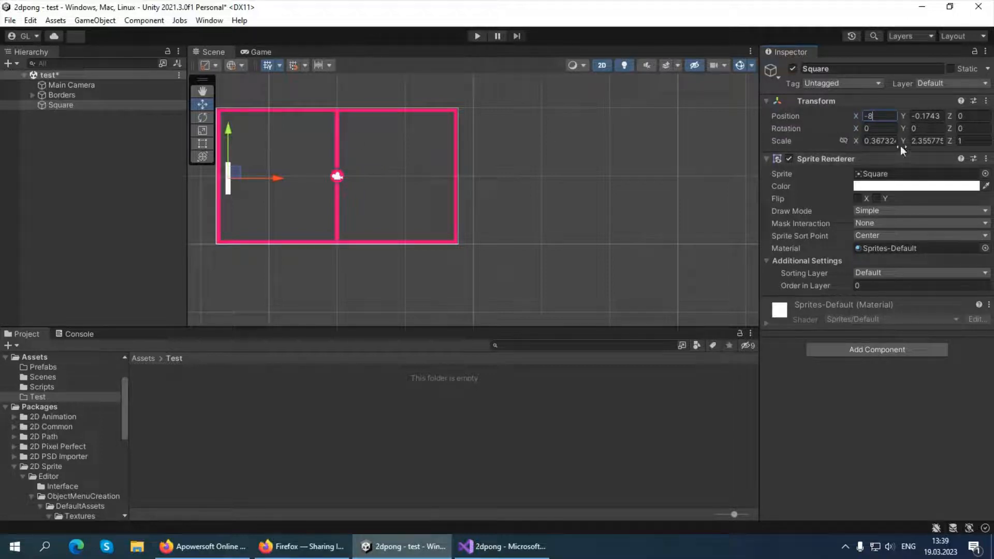
left_click(927, 116)
type("0")
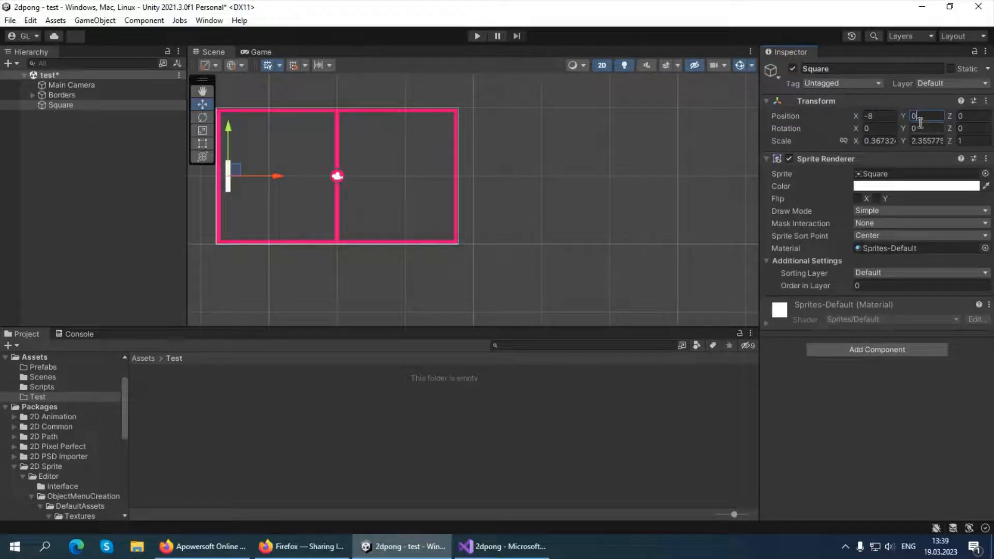
Step: Color the left paddle green 7FE326 and preview it in the Game view
left_click(885, 186)
left_click(914, 225)
left_click(937, 260)
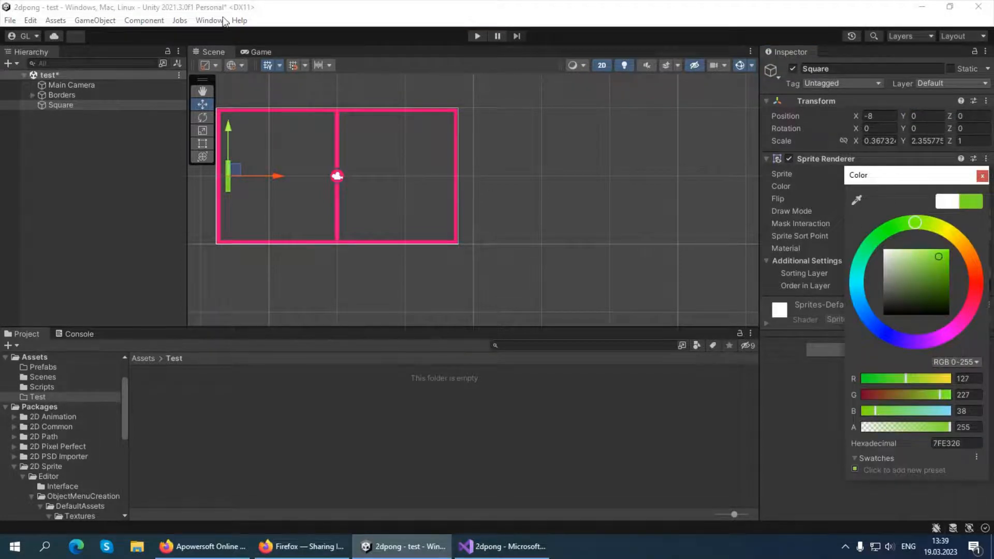
left_click(253, 51)
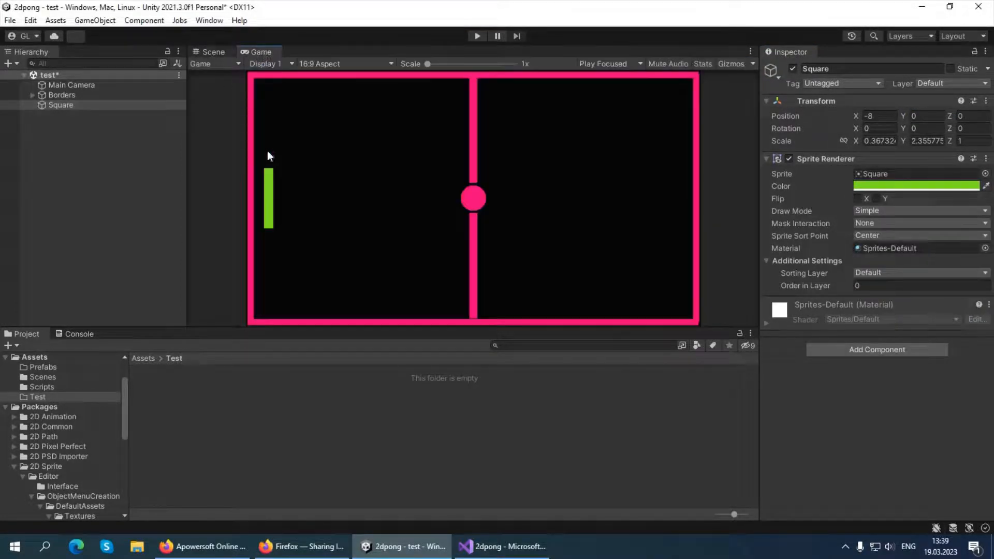
Step: Rename the green paddle's Square object to Player1
left_click(68, 134)
left_click(52, 105)
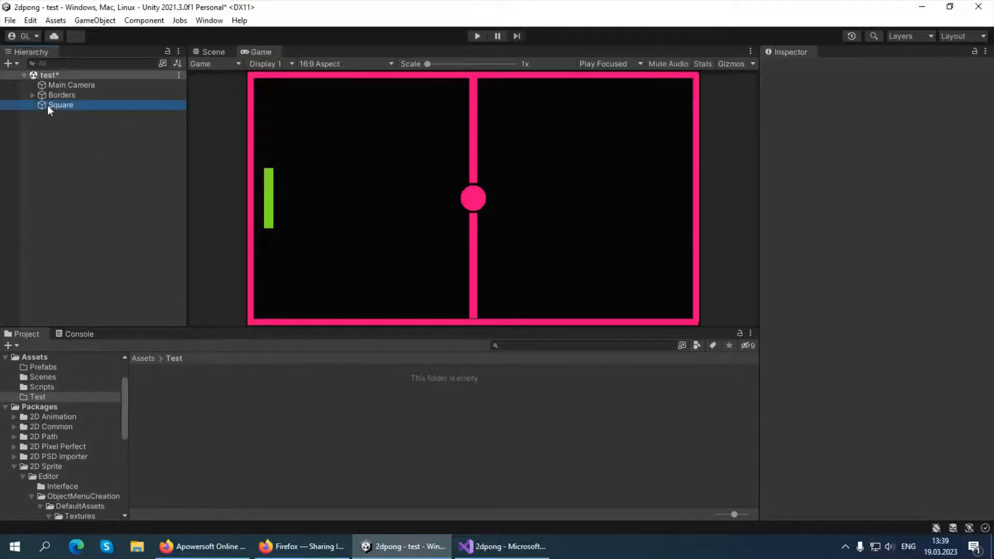
left_click(866, 68)
key("ctrl+a")
type("PlA")
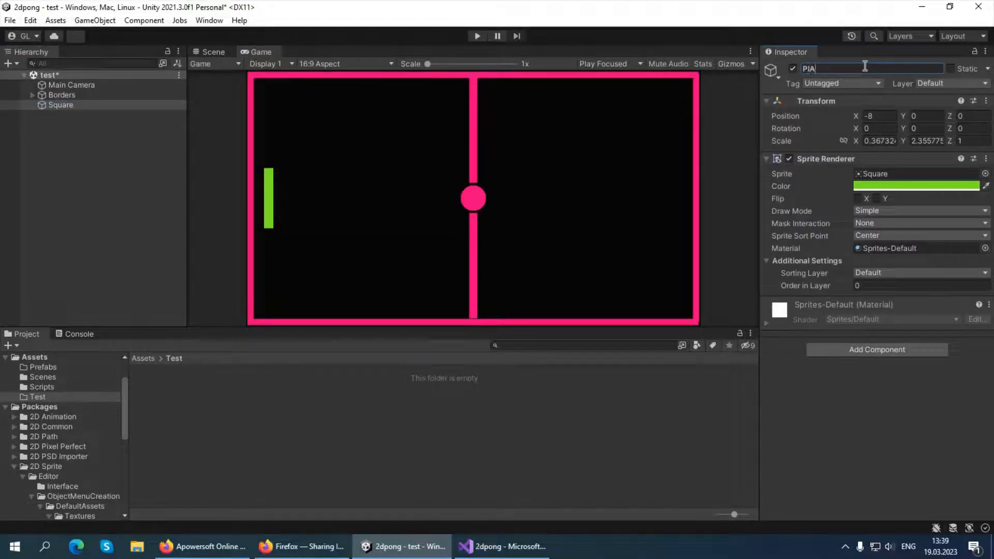
key("BackSpace")
type("ayer1")
left_click(54, 106)
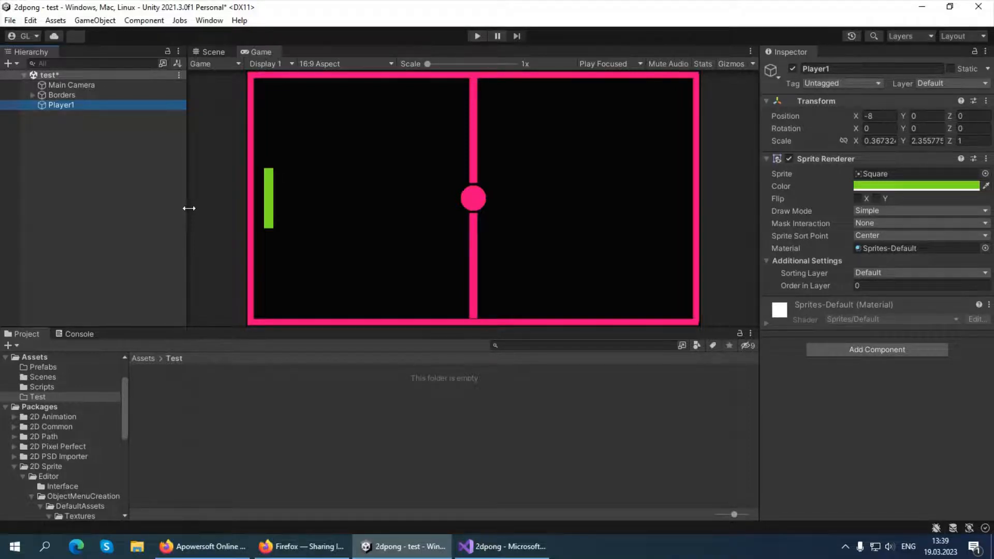
Step: Duplicate Player1 in the Scene view and place the copy on the opposite side at position X 8
left_click(100, 135)
left_click(67, 103)
left_click(209, 52)
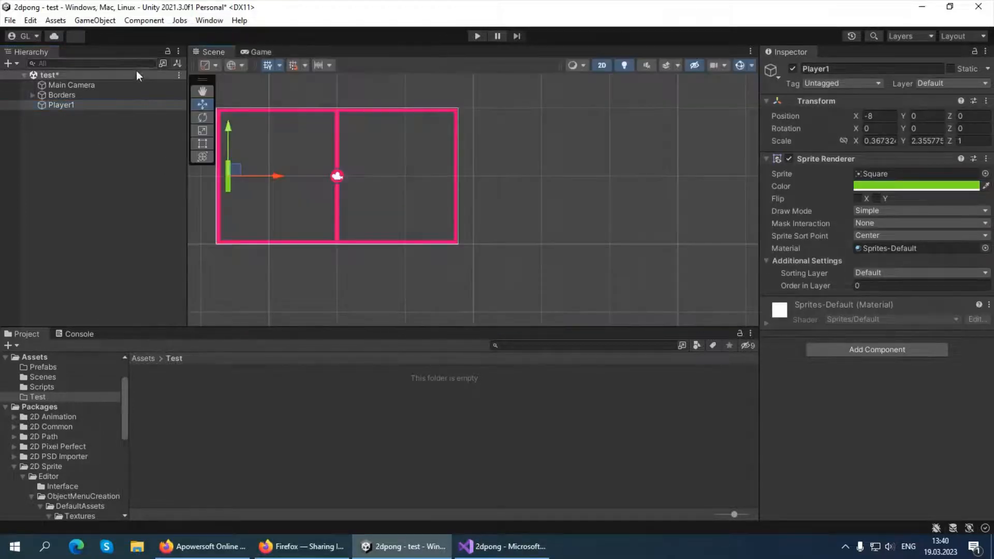
key("ctrl+d")
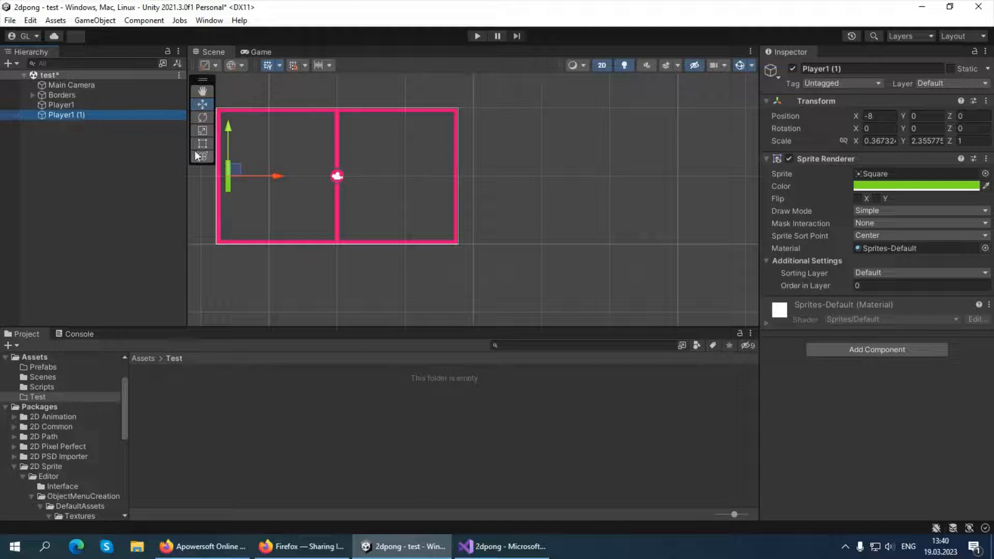
left_click_drag(278, 177, 484, 179)
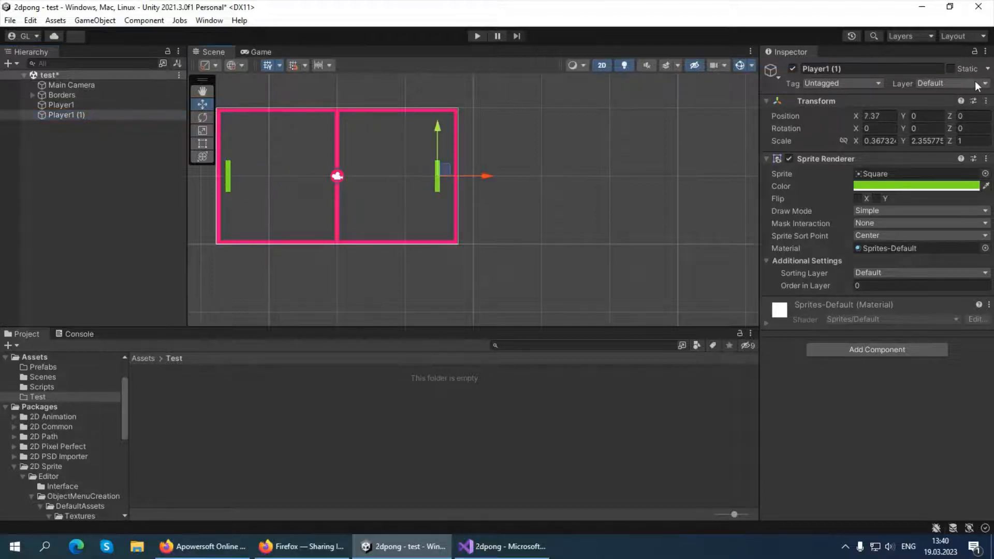
left_click(876, 117)
type("8")
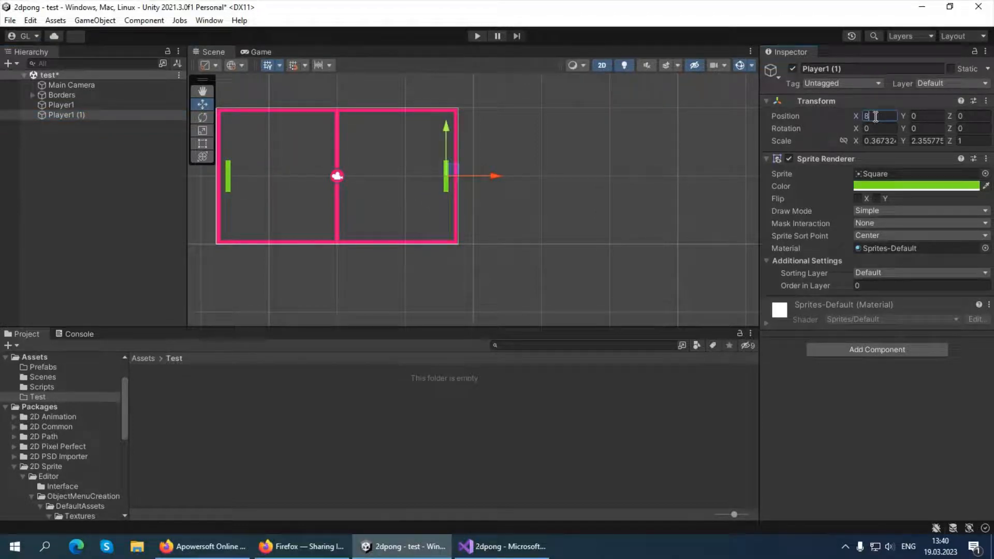
Step: Color the duplicated paddle orange-red E24525 and rename it Player2
left_click(929, 186)
left_click(976, 273)
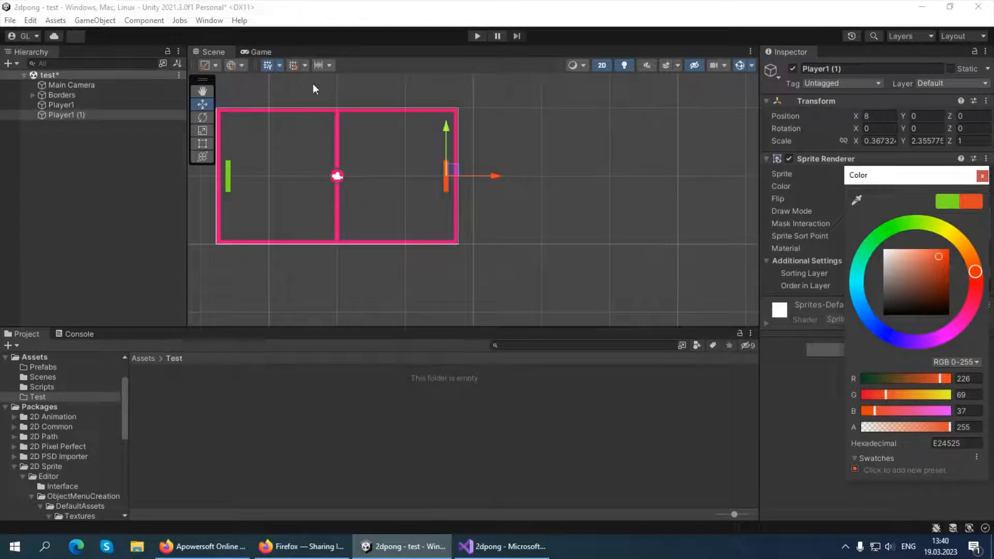
left_click(884, 69)
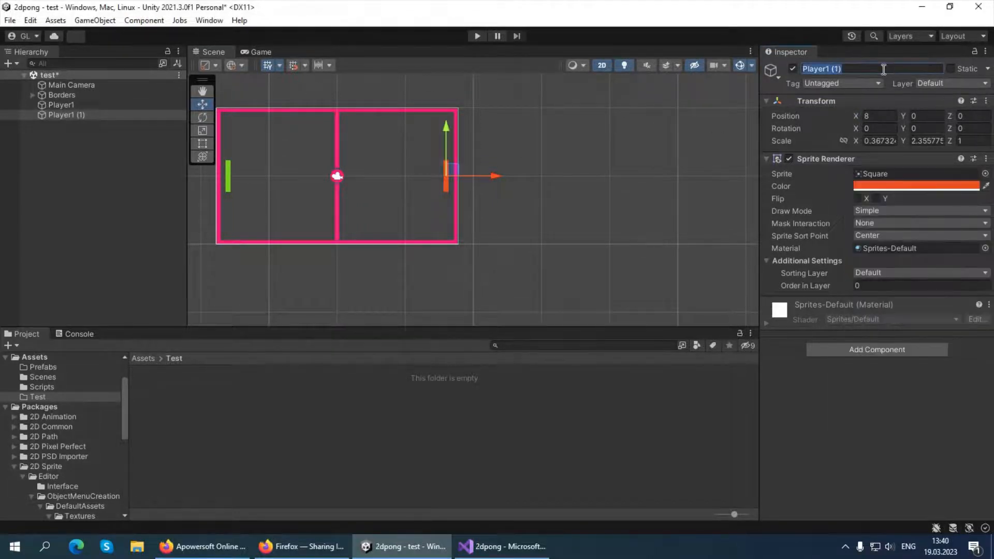
type("Player2")
key("Return")
left_click(36, 165)
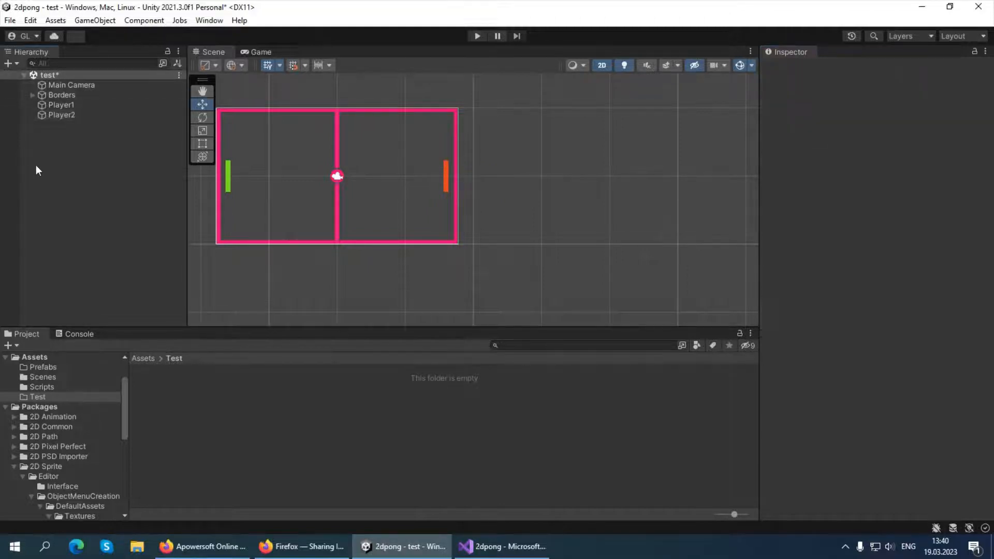
Step: Preview both paddles in the Game view and save the test scene
left_click(258, 52)
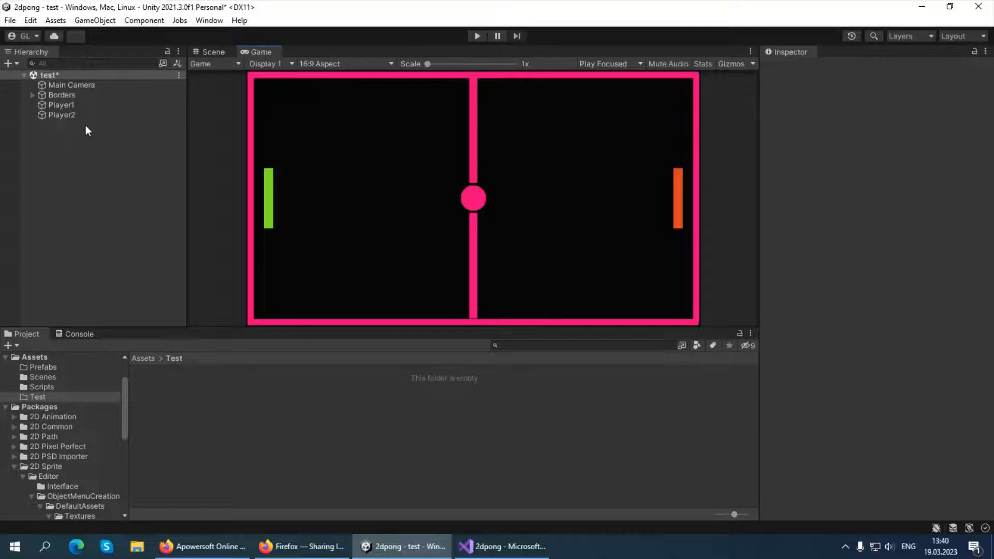
left_click(179, 76)
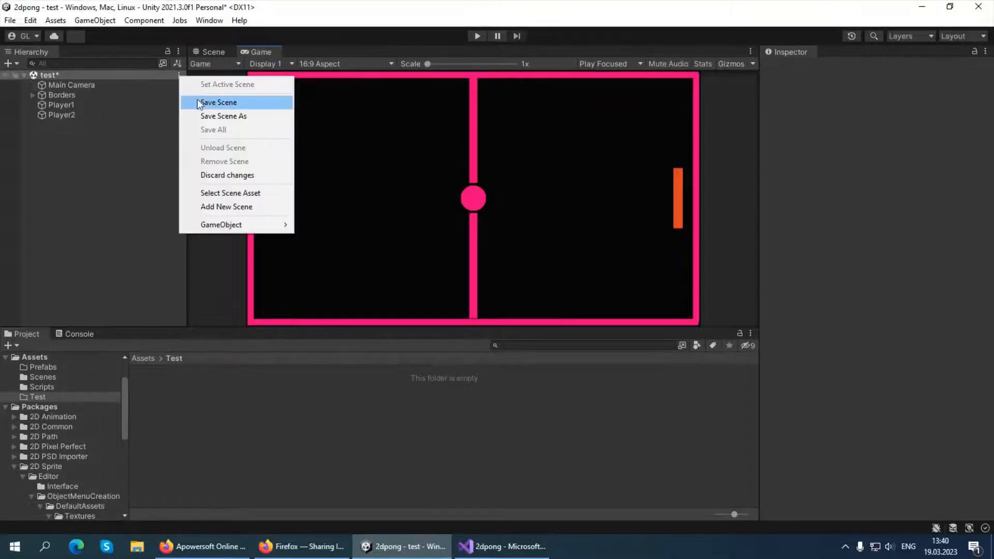
left_click(199, 99)
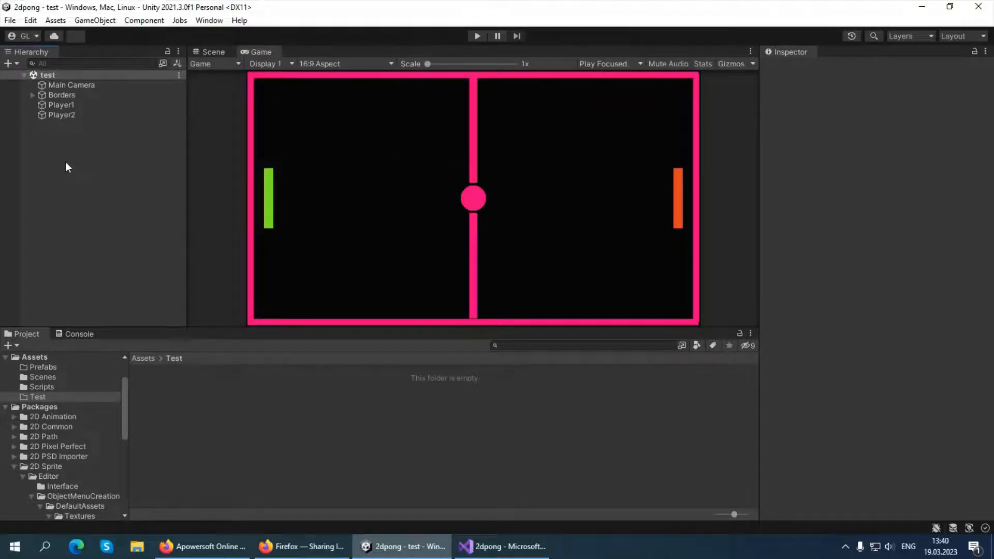
Step: Create a new 2D Circle sprite at the root of the scene
left_click(65, 115)
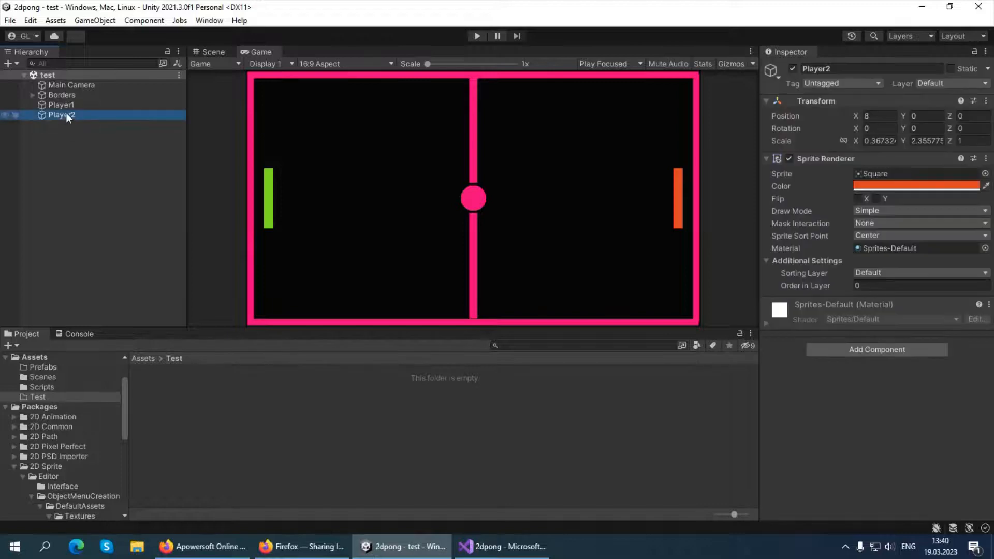
right_click(55, 155)
left_click(36, 163)
right_click(61, 167)
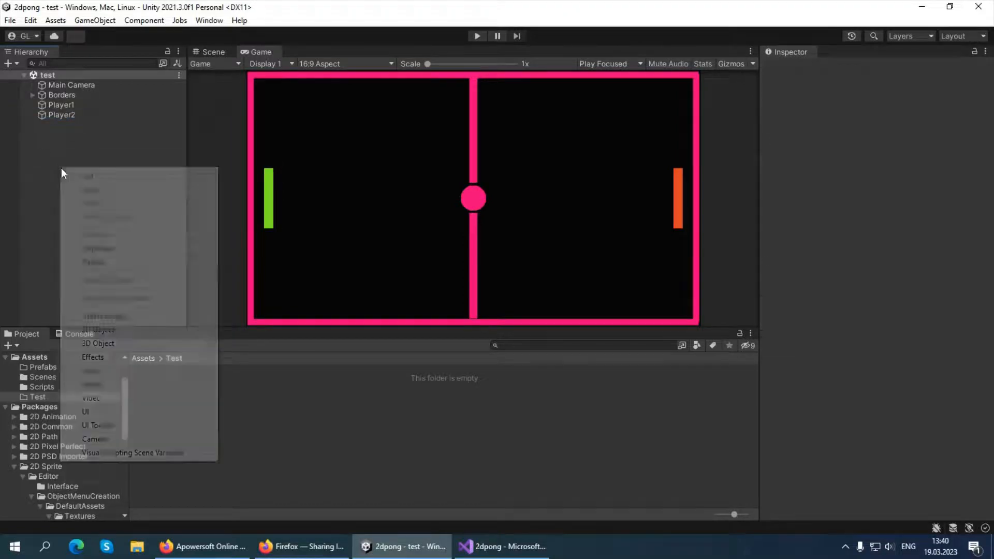
mouse_move(168, 336)
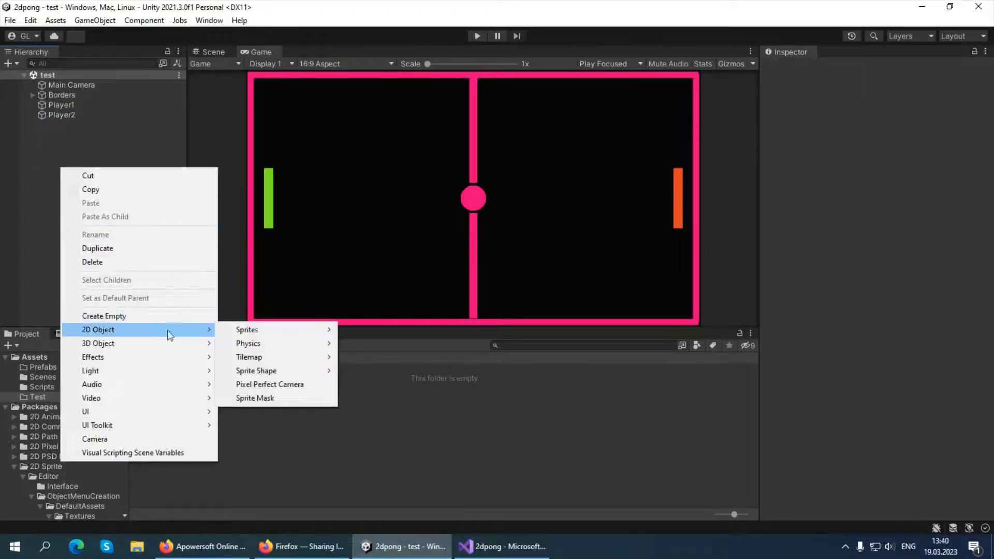
mouse_move(269, 329)
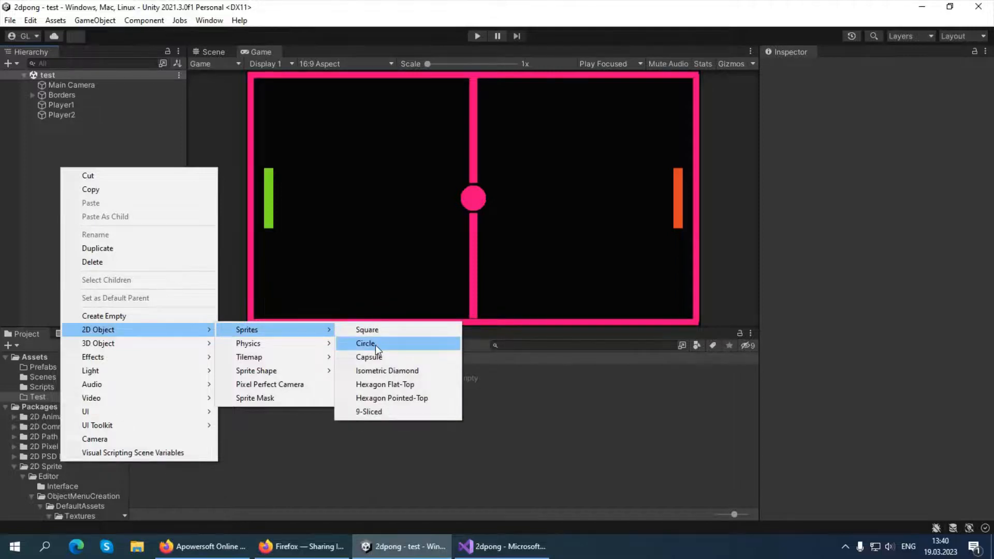
left_click(375, 345)
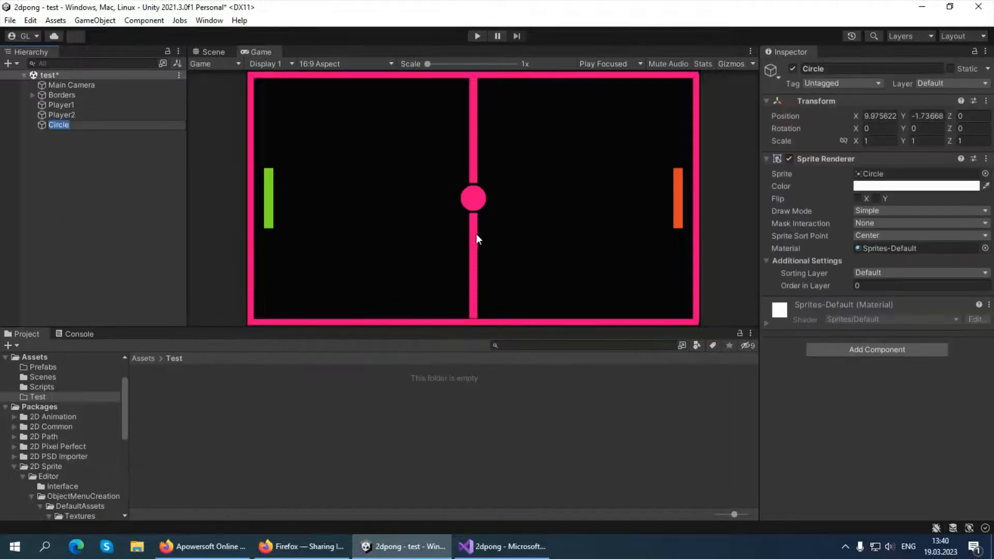
Step: Center the new root circle on the field at position X 0, Y 0
left_click(213, 52)
left_click_drag(524, 200, 382, 199)
left_click(876, 116)
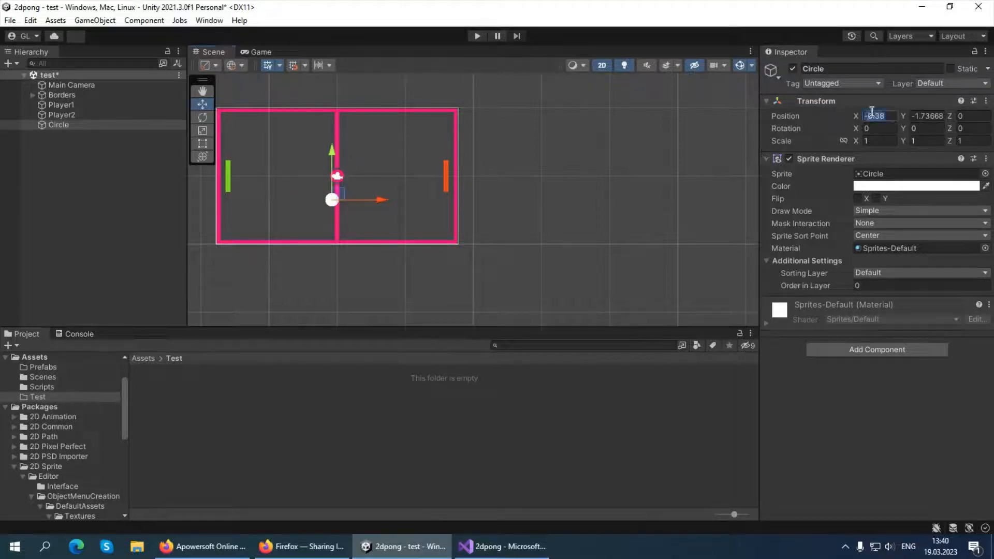
type("0")
left_click(945, 114)
type("0")
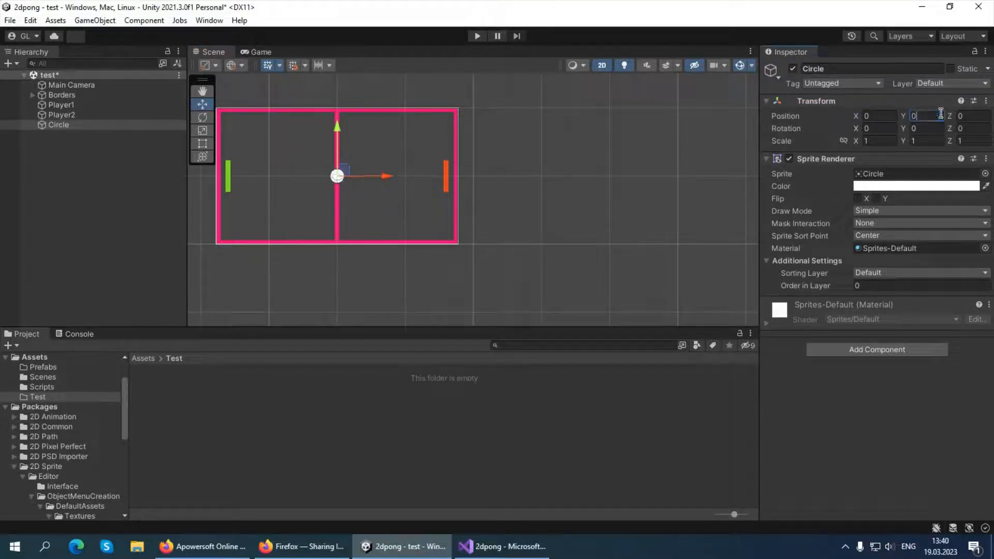
Step: Set the root circle's X and Y scale to 0.5 and preview it in the Game view
left_click(887, 141)
type("0.5")
left_click(923, 143)
type("0.")
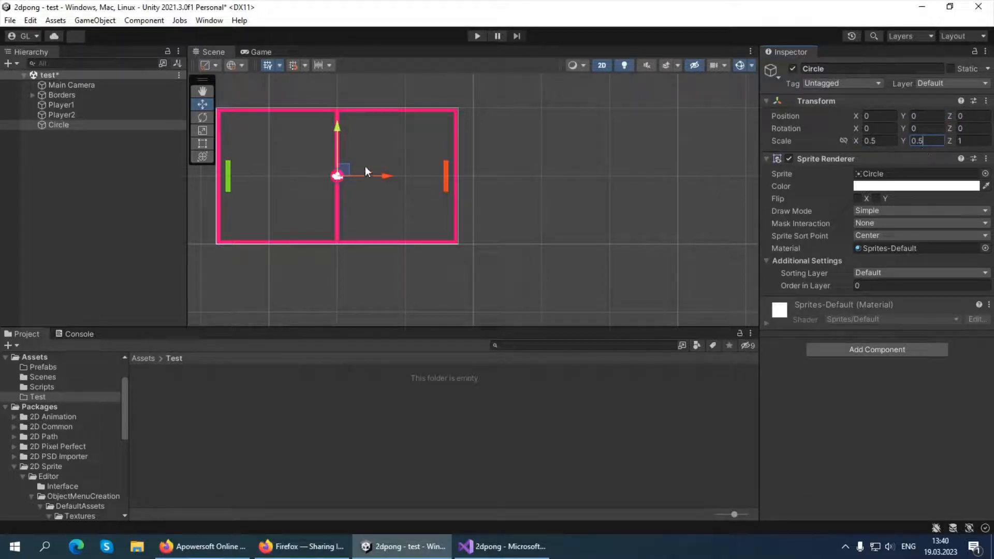
left_click(254, 52)
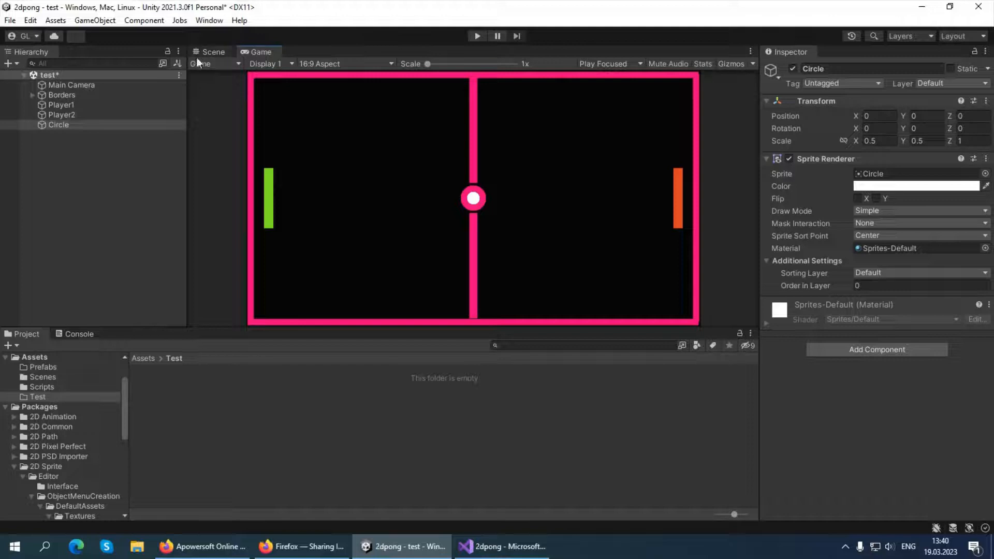
Step: Rename the white root Circle object to Ball
left_click(841, 68)
type("Ball")
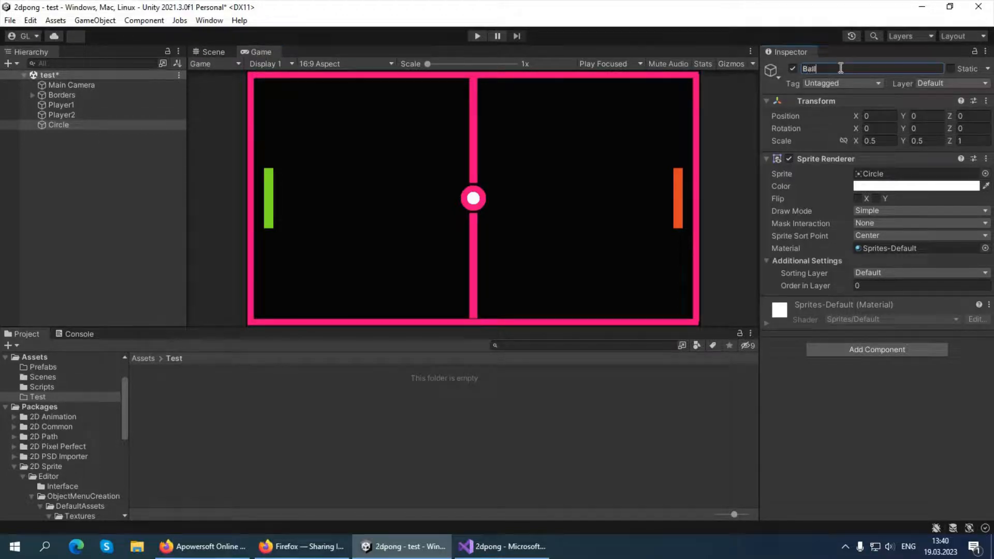
left_click(40, 184)
left_click(57, 125)
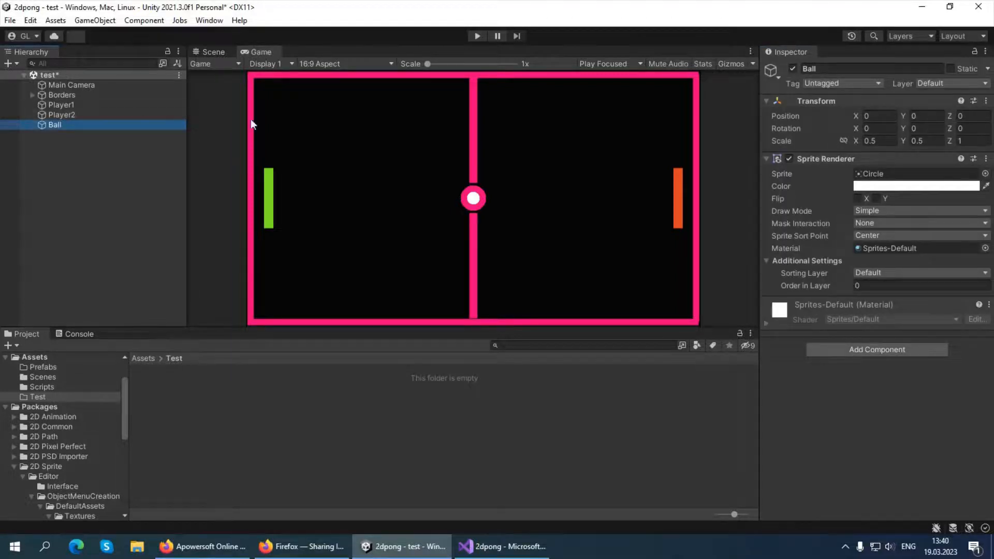
Step: Add a Circle Collider 2D component to the Ball and check the field in the Game view
left_click(217, 51)
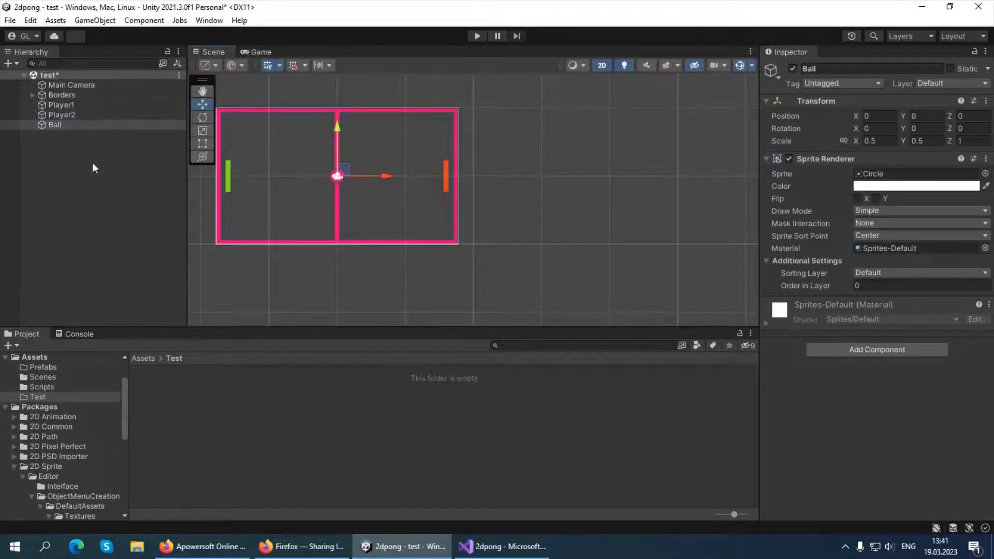
scroll(335, 171, "up", 5)
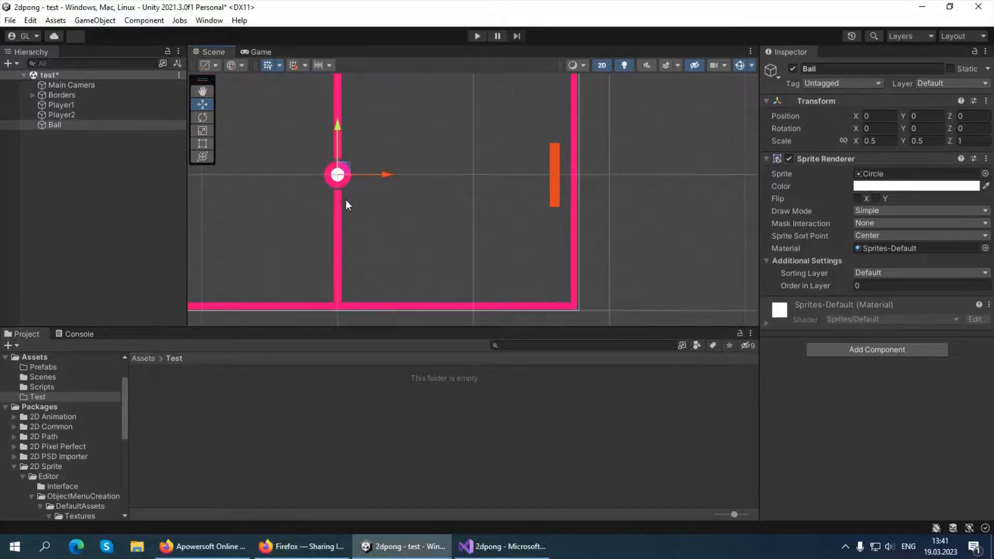
scroll(342, 191, "up", 2)
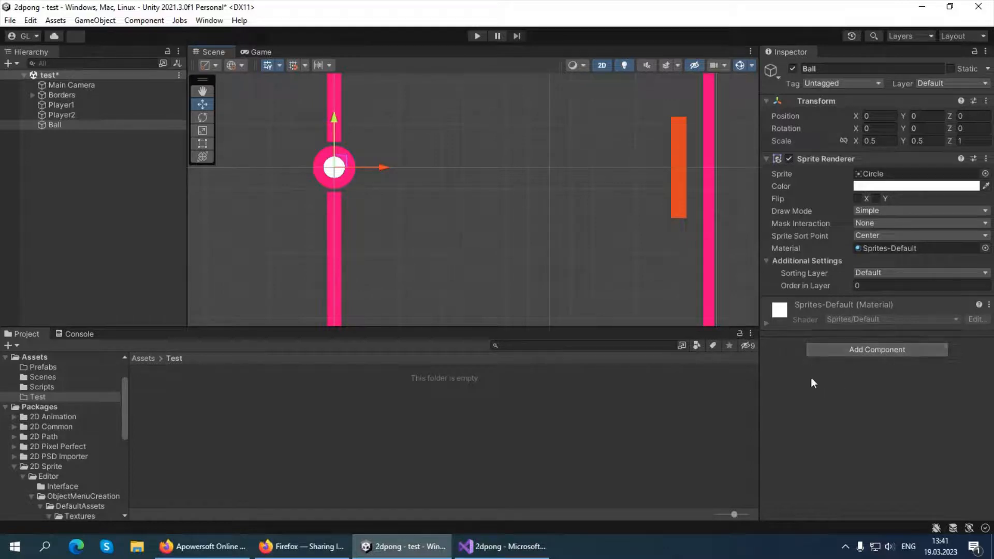
left_click(838, 356)
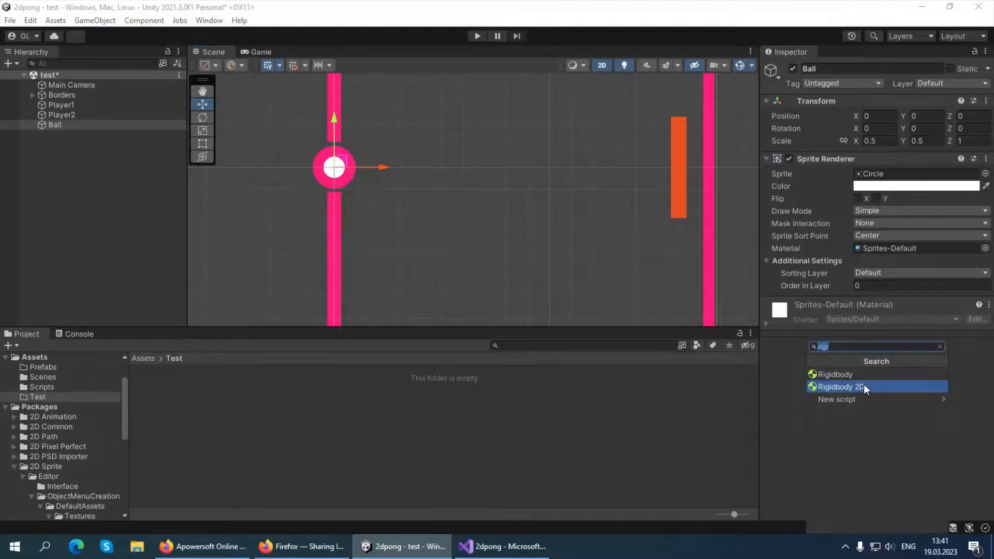
key("BackSpace")
scroll(857, 435, "down", 3)
scroll(854, 430, "up", 3)
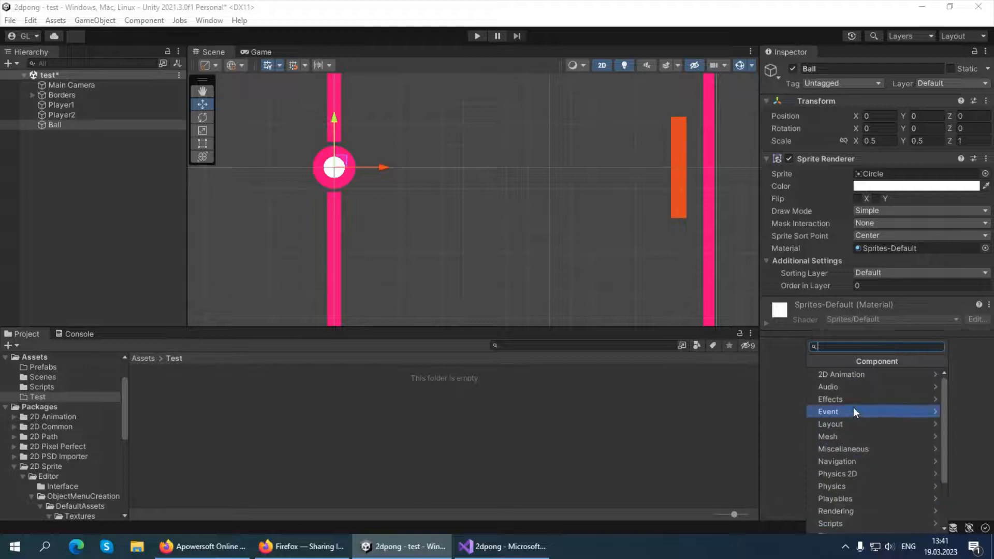
left_click(852, 475)
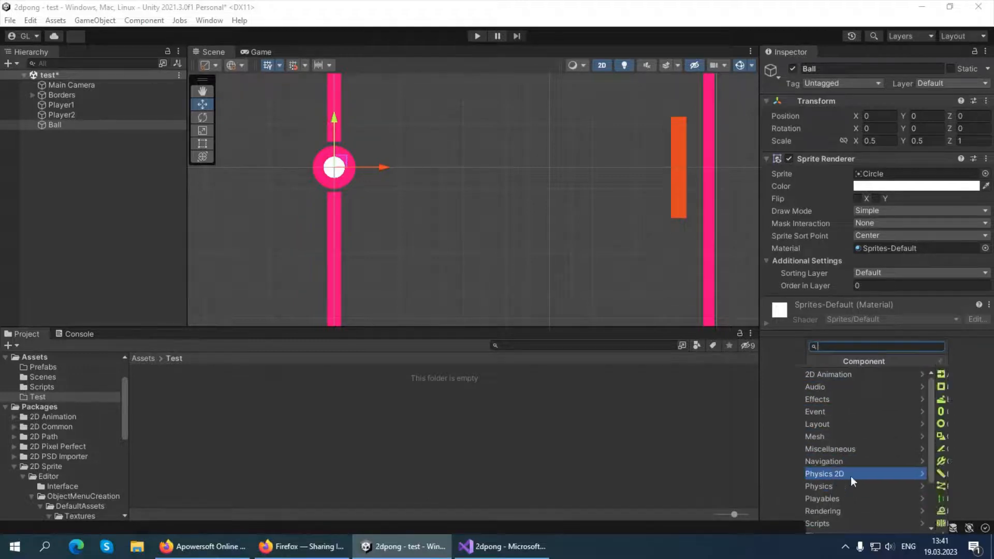
scroll(872, 490, "down", 3)
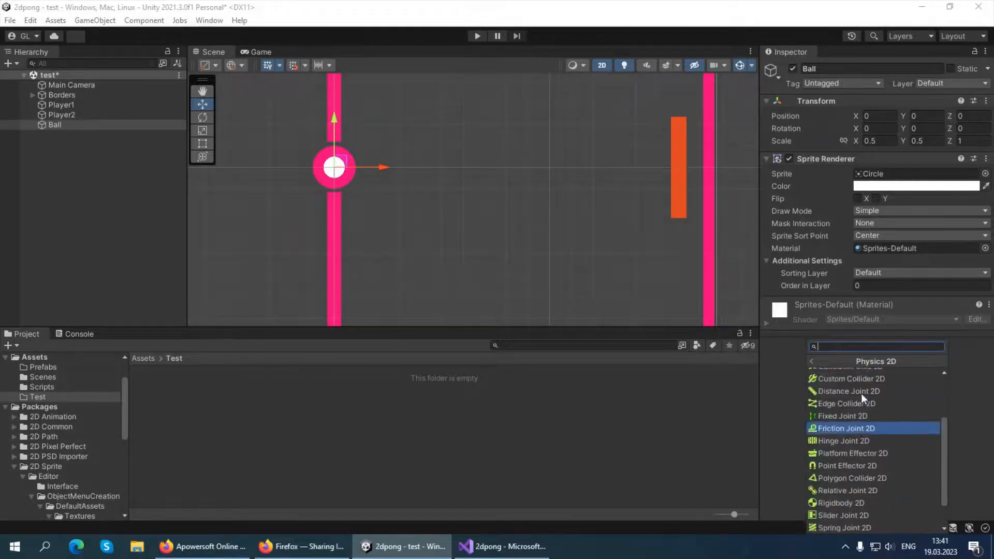
scroll(861, 393, "up", 3)
scroll(603, 163, "down", 3)
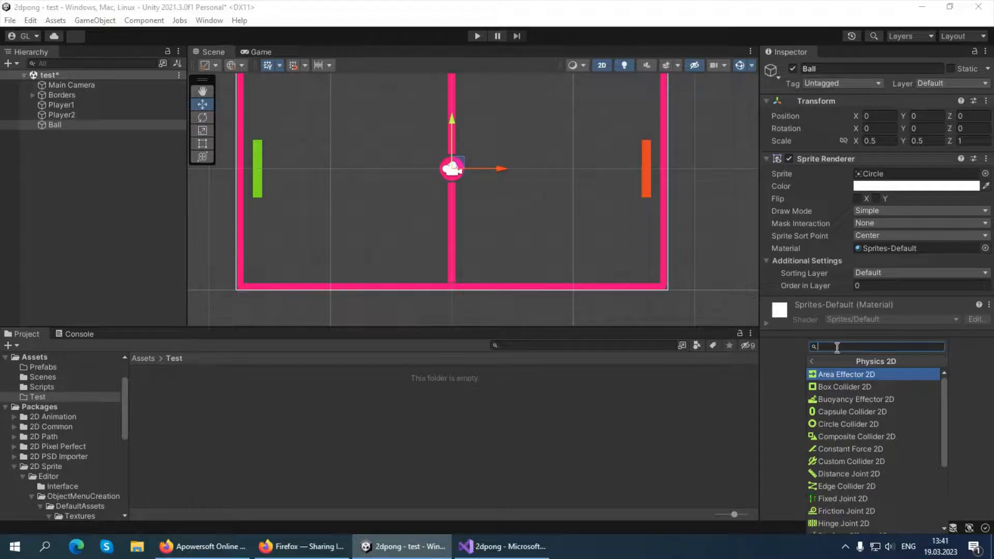
type("cir")
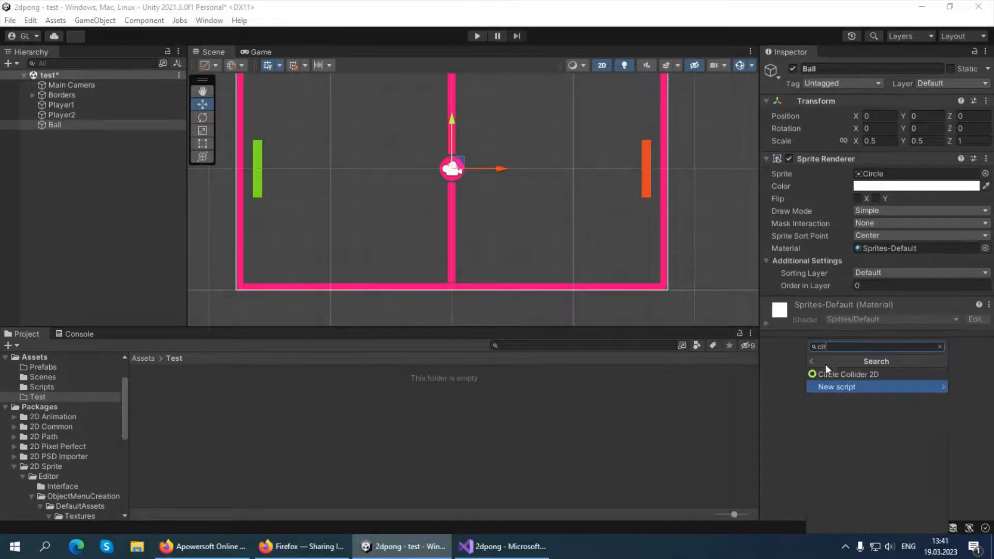
left_click(829, 373)
left_click(261, 52)
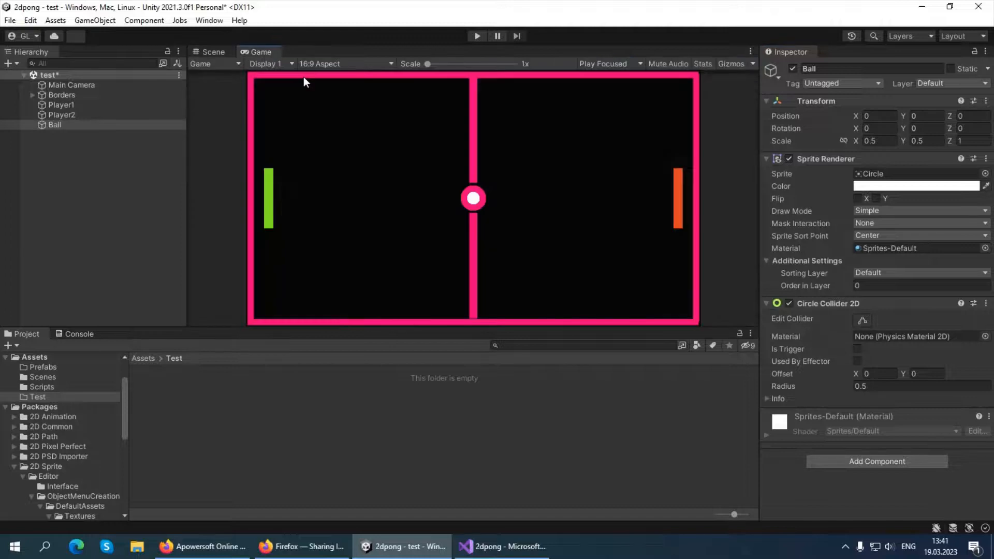
left_click(213, 52)
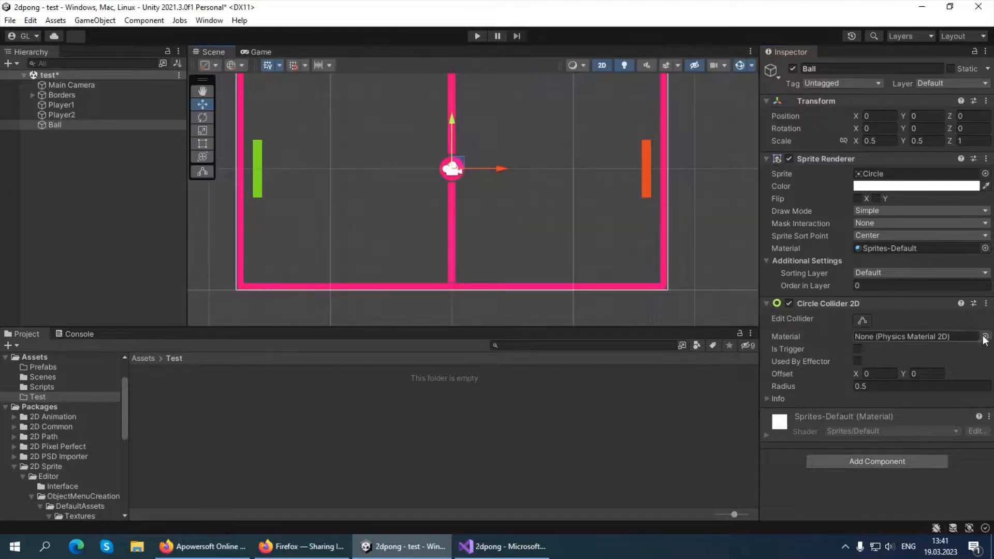
Step: Add a Rigidbody 2D component to the Ball and bring its physics settings into view
left_click(837, 458)
key("BackSpace")
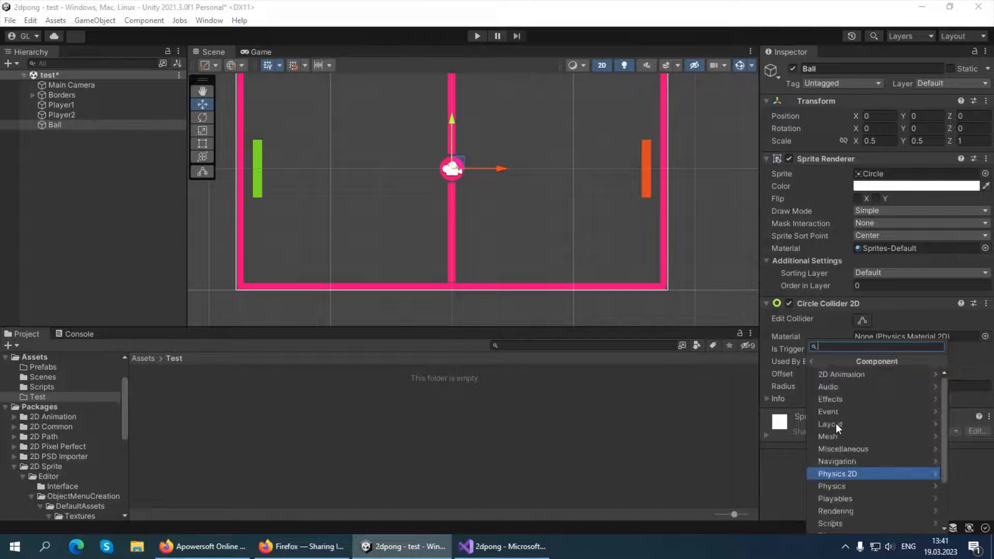
type("rigi")
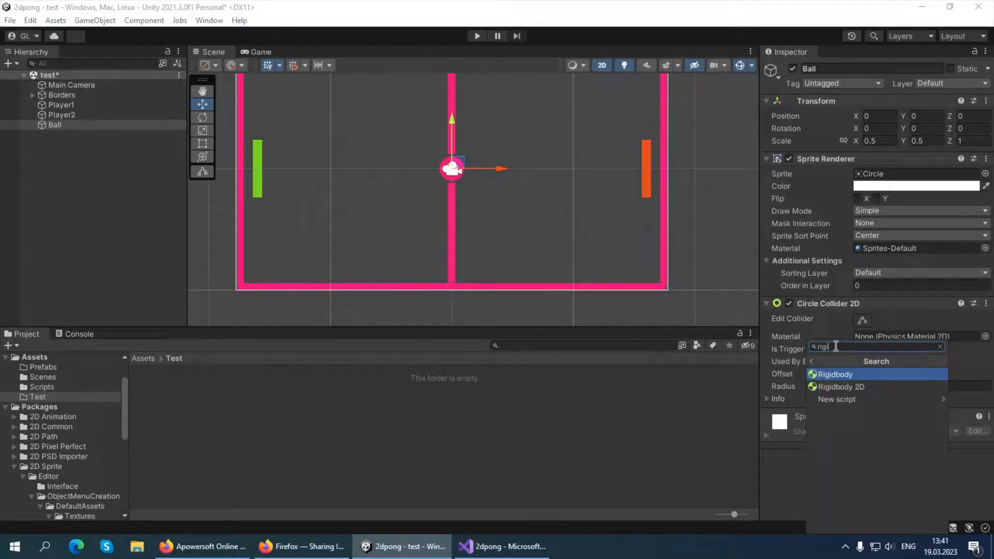
left_click(833, 388)
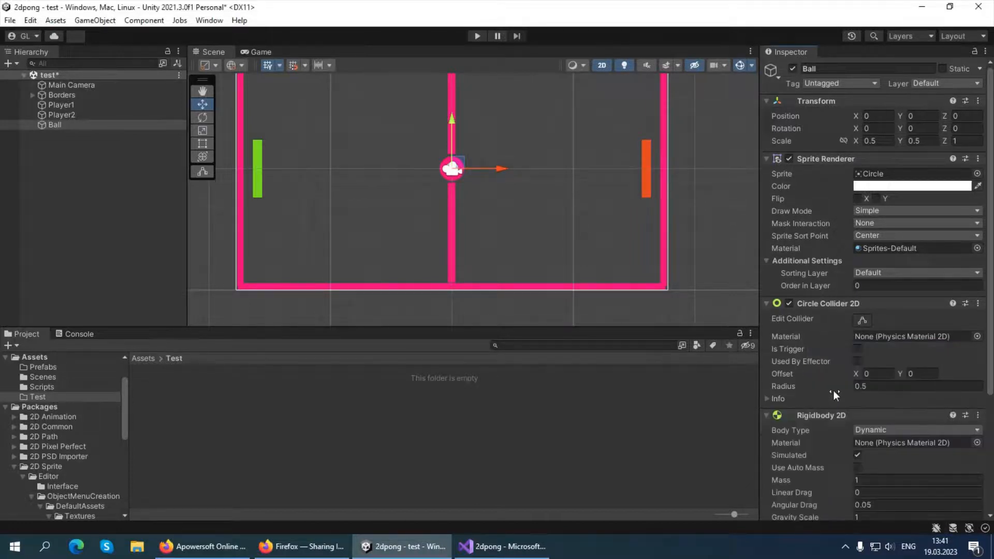
scroll(815, 433, "down", 3)
scroll(815, 432, "down", 3)
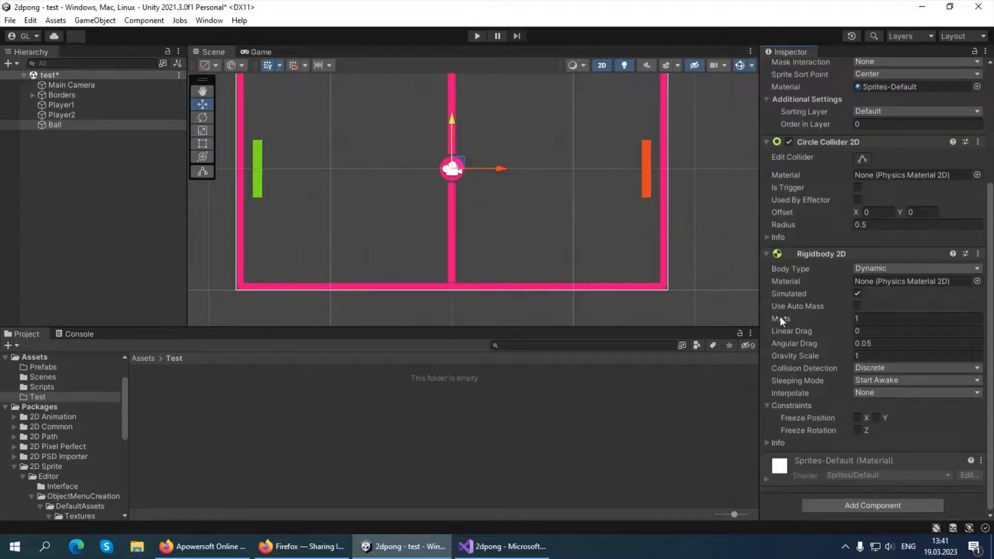
Step: Set the Ball's Rigidbody 2D mass to 0.0001 and its gravity scale to 0
scroll(455, 165, "up", 6)
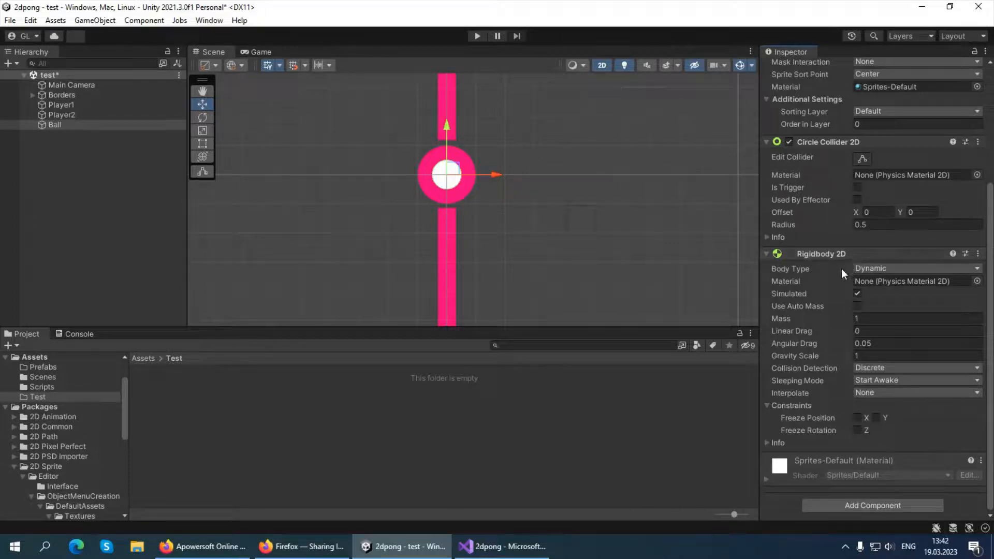
left_click(855, 318)
type("0.0001")
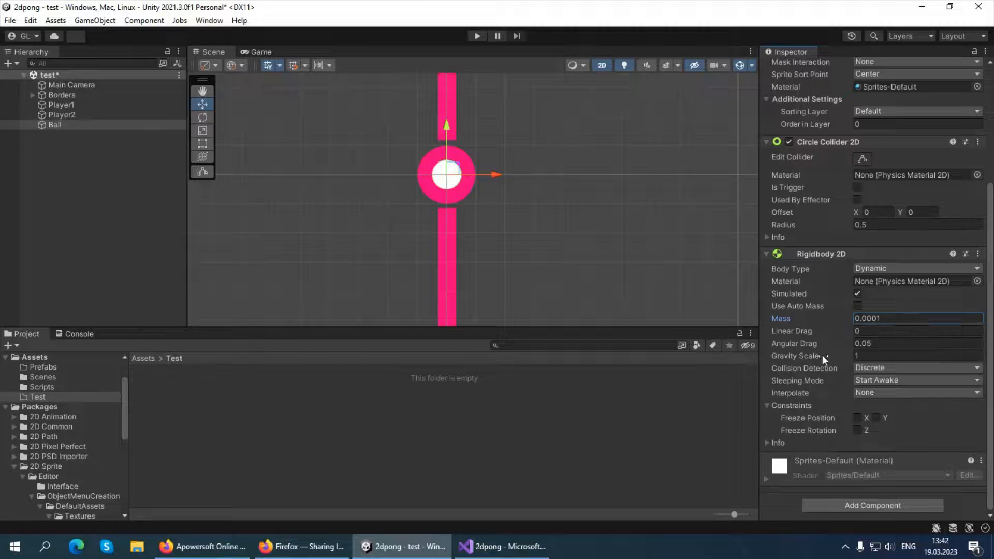
left_click(866, 356)
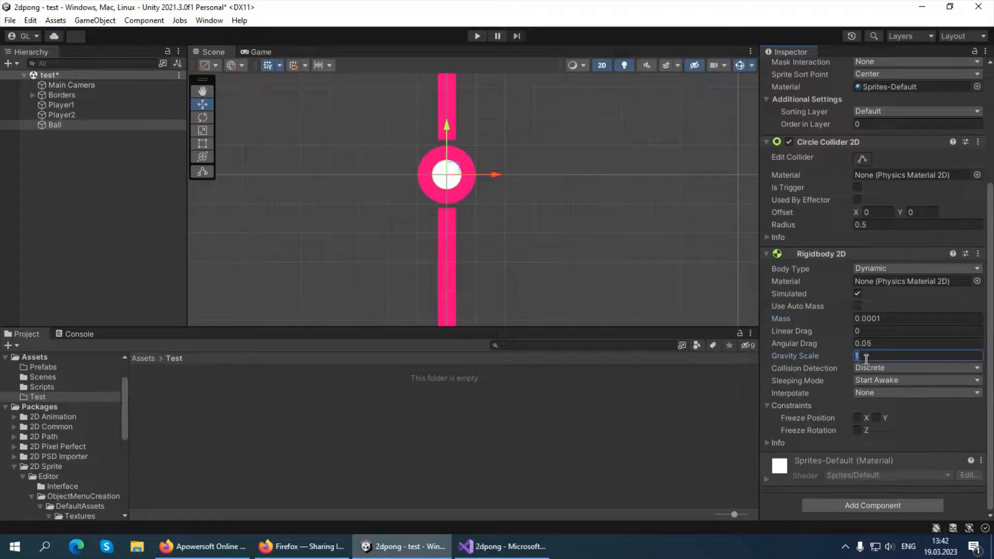
type("0")
scroll(373, 190, "down", 5)
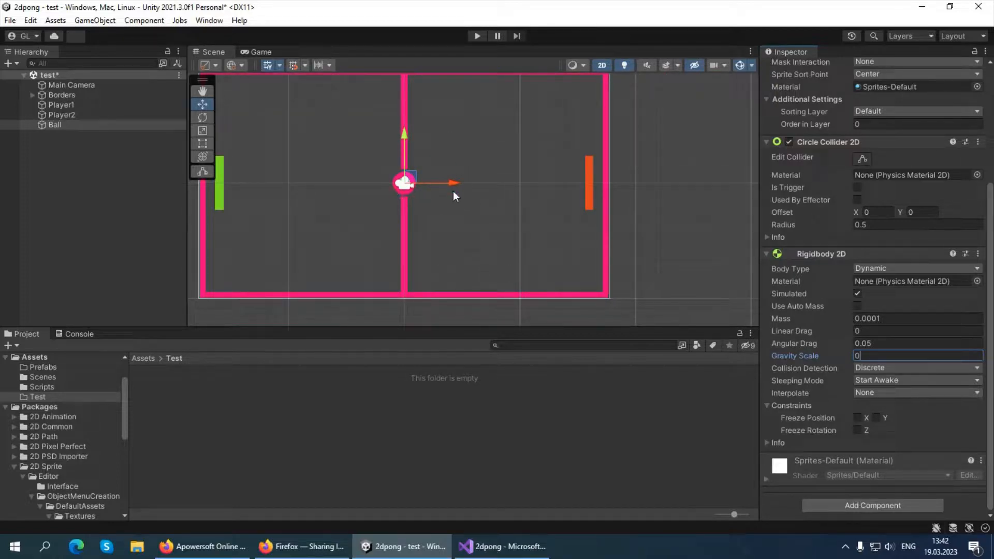
Step: Freeze the Ball's Z rotation and set its Rigidbody 2D collision detection to Continuous
left_click(858, 430)
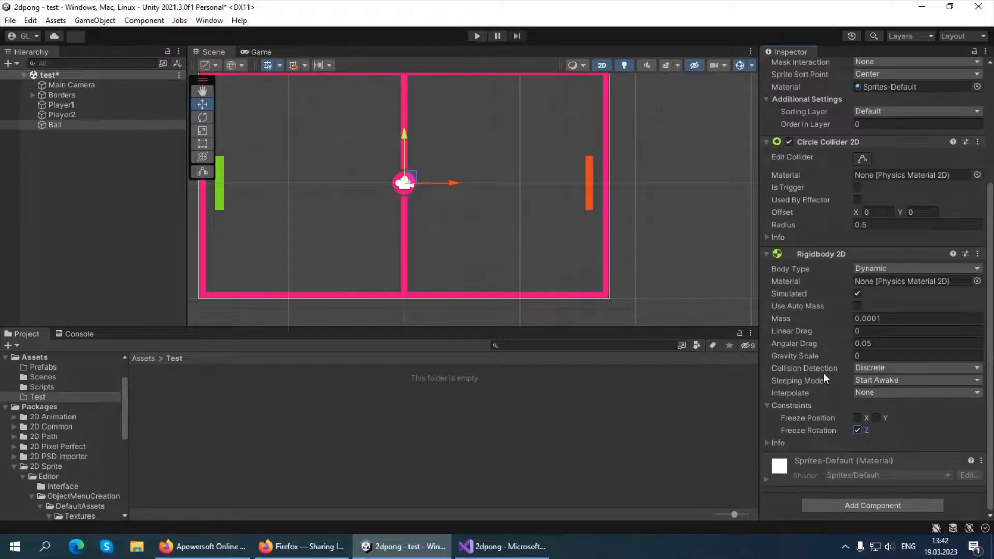
left_click(881, 370)
left_click(883, 396)
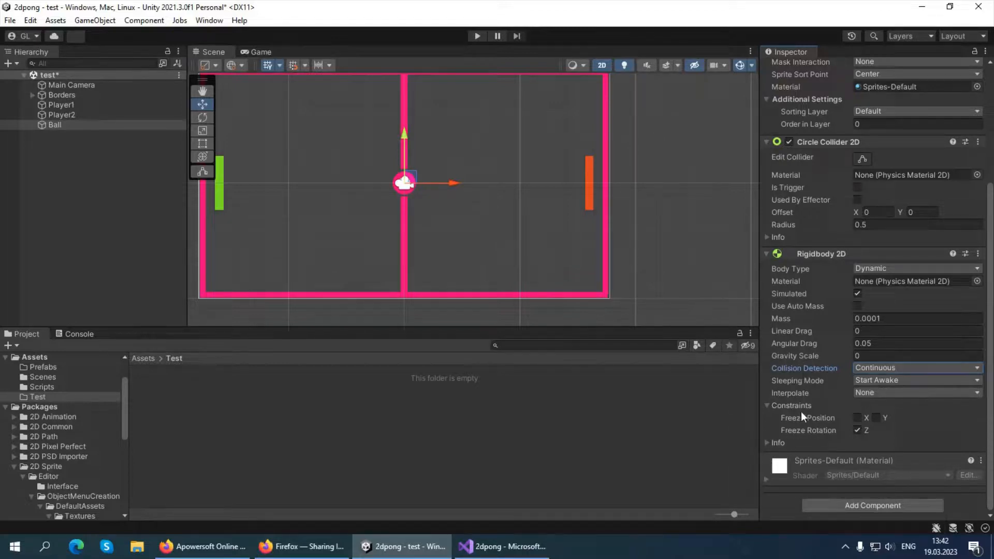
scroll(808, 398, "up", 6)
scroll(791, 385, "down", 6)
scroll(812, 415, "up", 5)
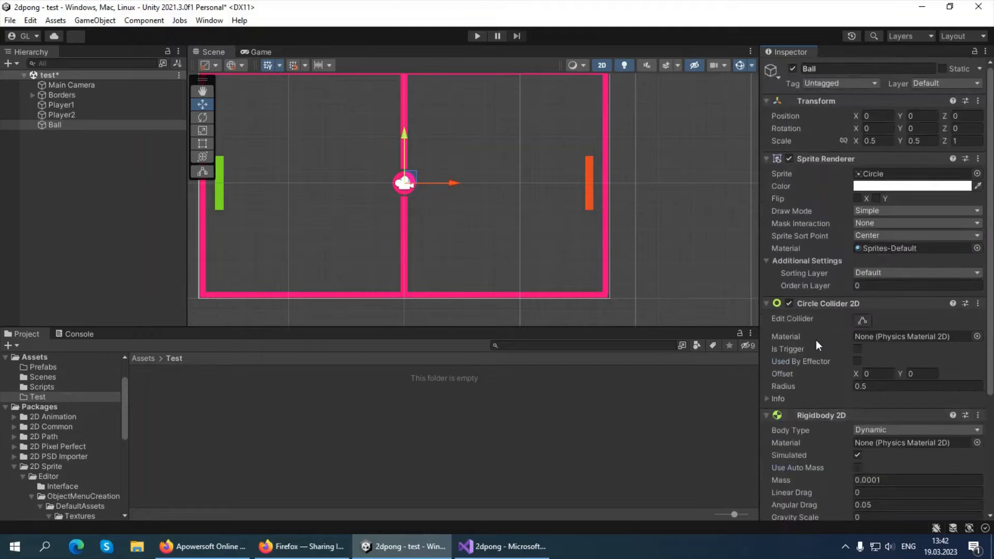
Step: Add a Box Collider 2D component to both Player1 and Player2 at once
left_click(120, 167)
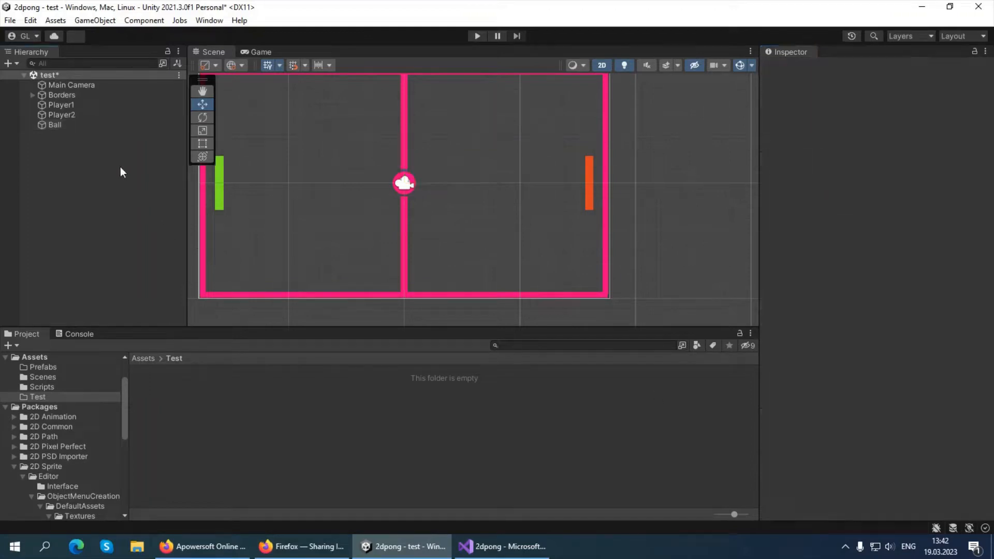
left_click(74, 106)
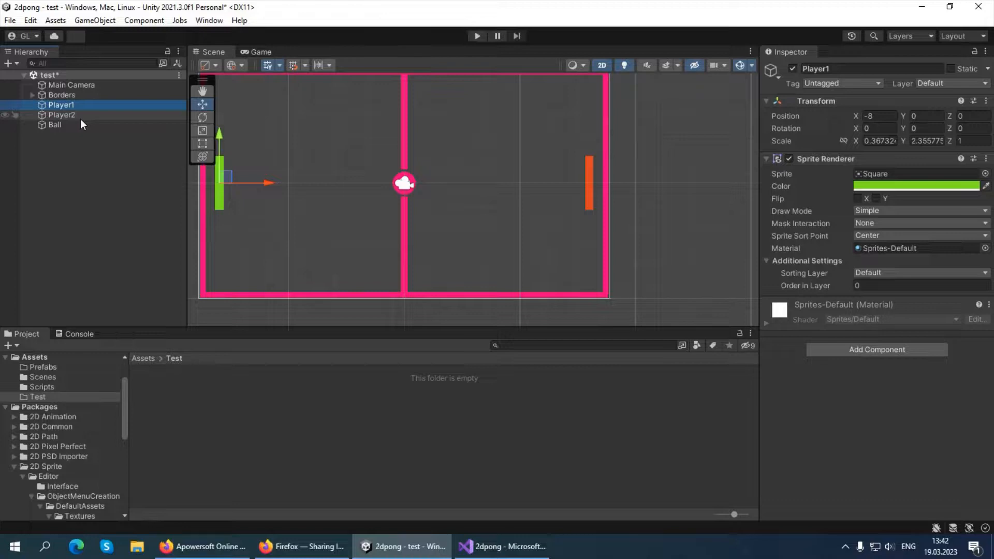
left_click(80, 118, "shift")
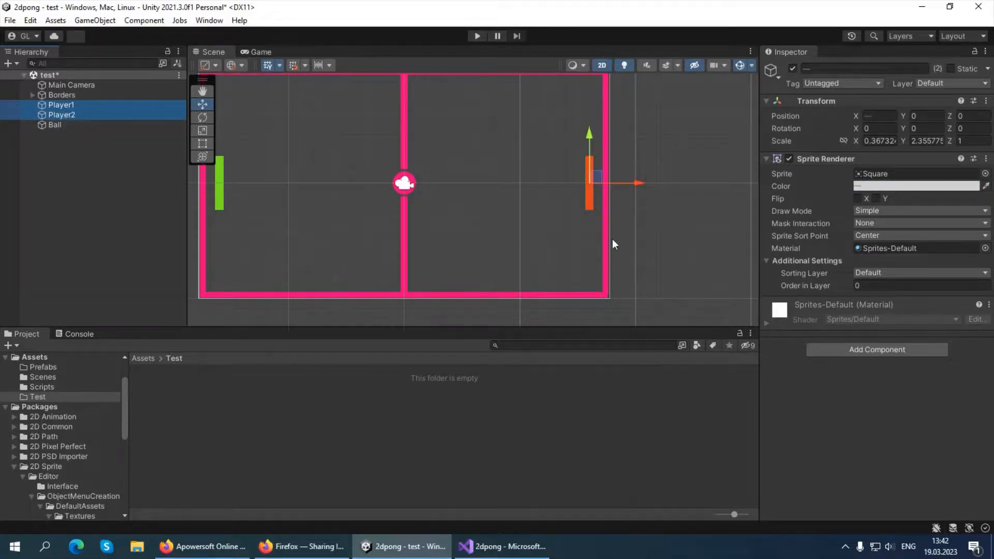
left_click(888, 351)
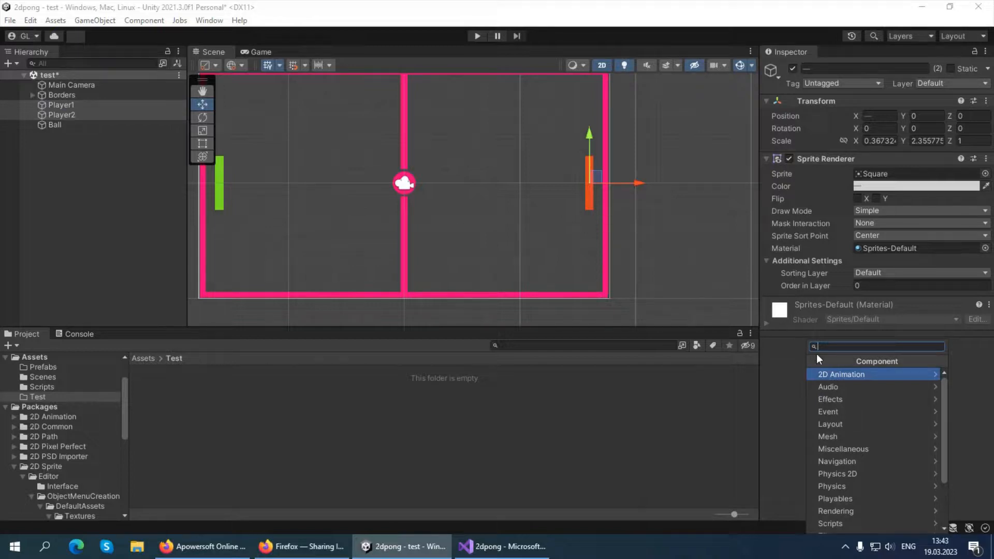
type("box")
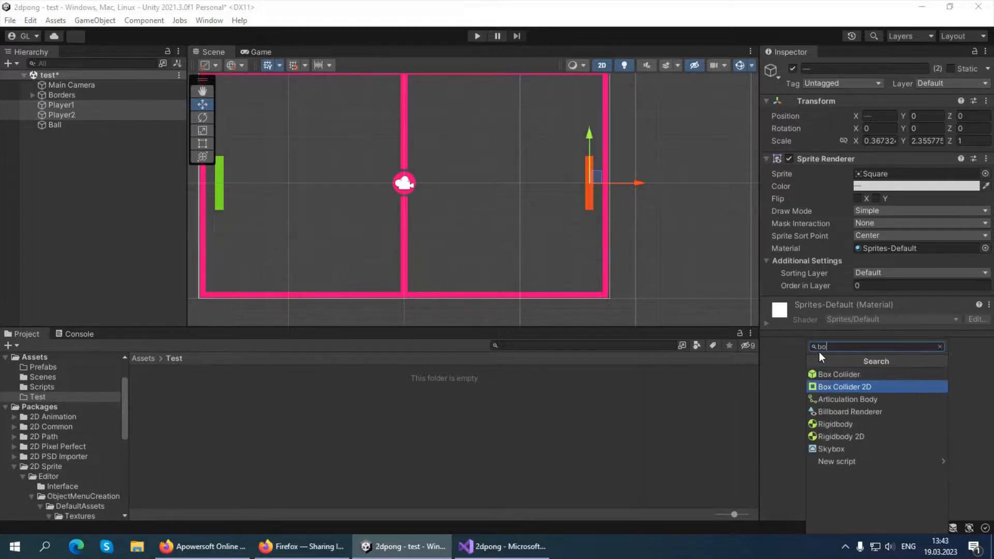
left_click(826, 388)
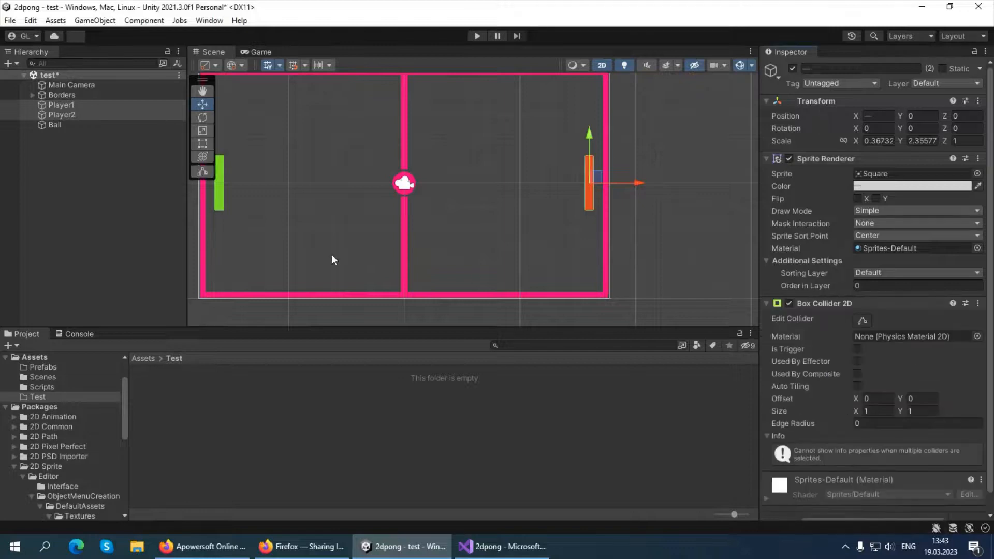
scroll(602, 195, "up", 5)
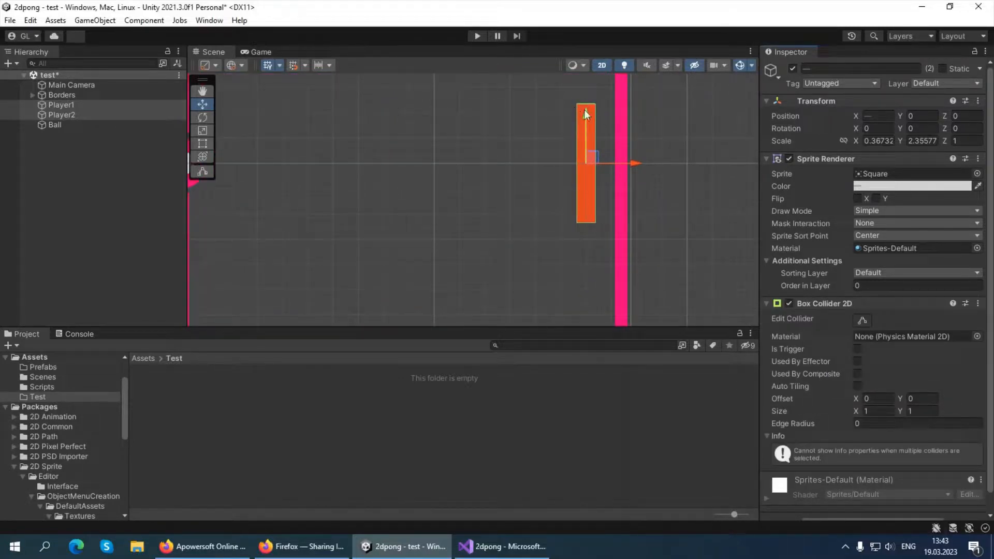
scroll(585, 111, "down", 5)
scroll(561, 188, "up", 2)
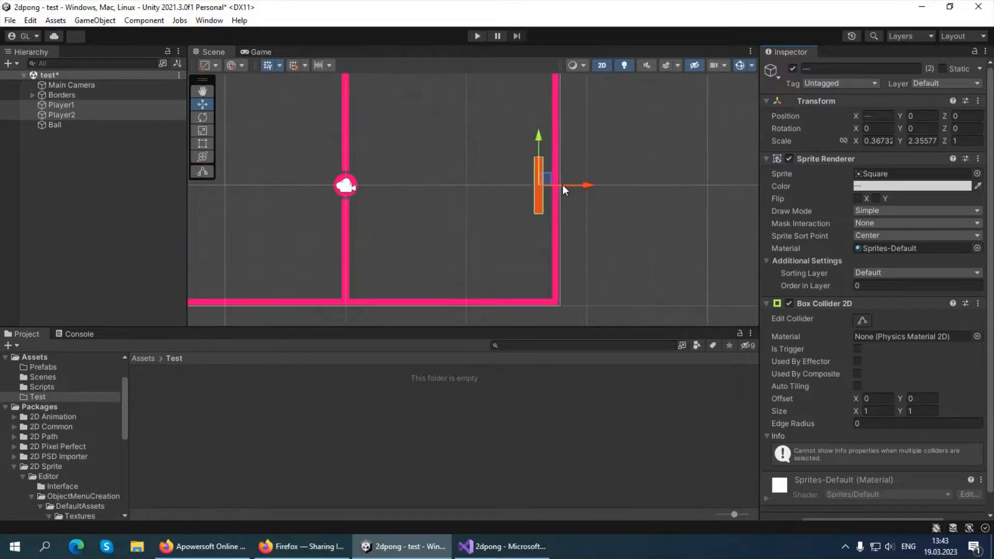
Step: Add a Rigidbody 2D component to both selected player paddles
scroll(793, 375, "down", 1)
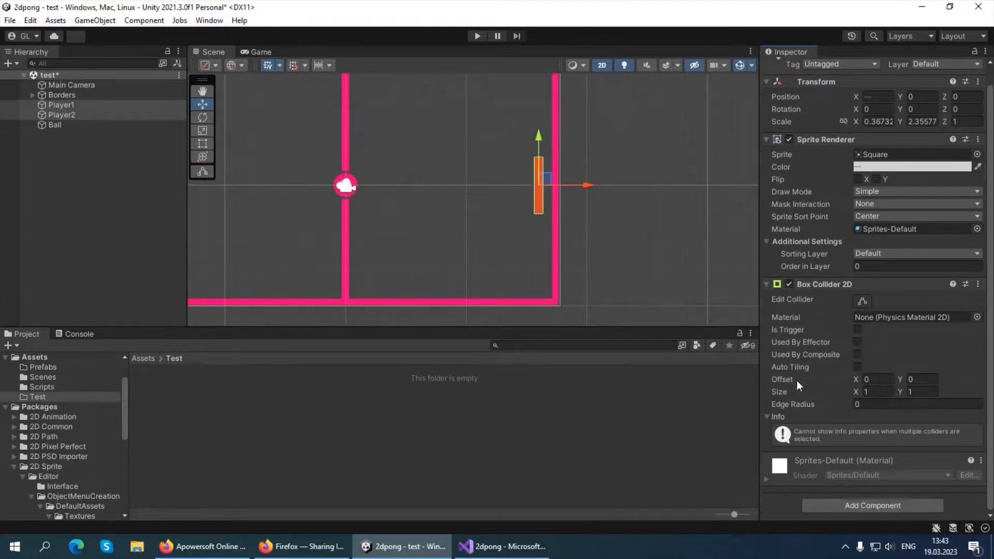
left_click(820, 505)
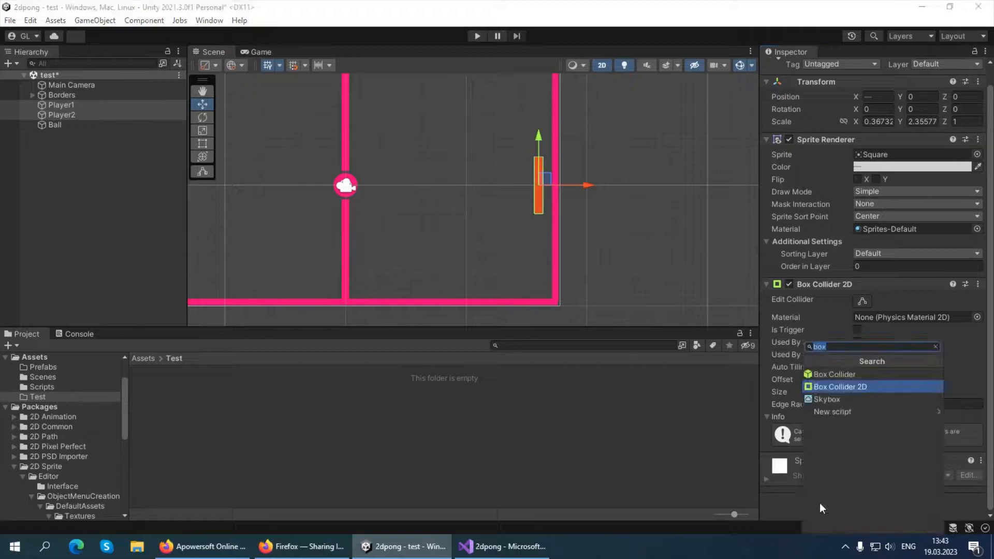
key("BackSpace")
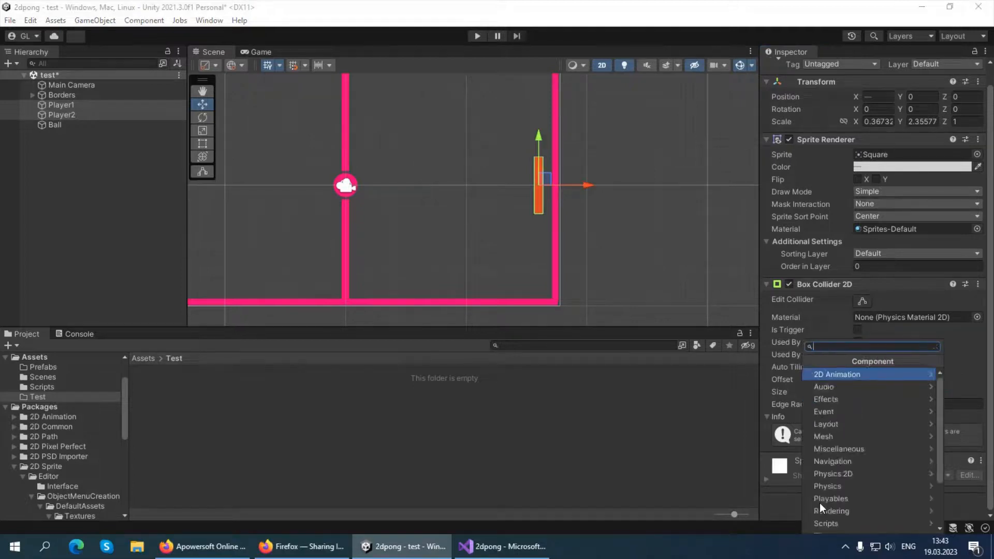
type("rigi")
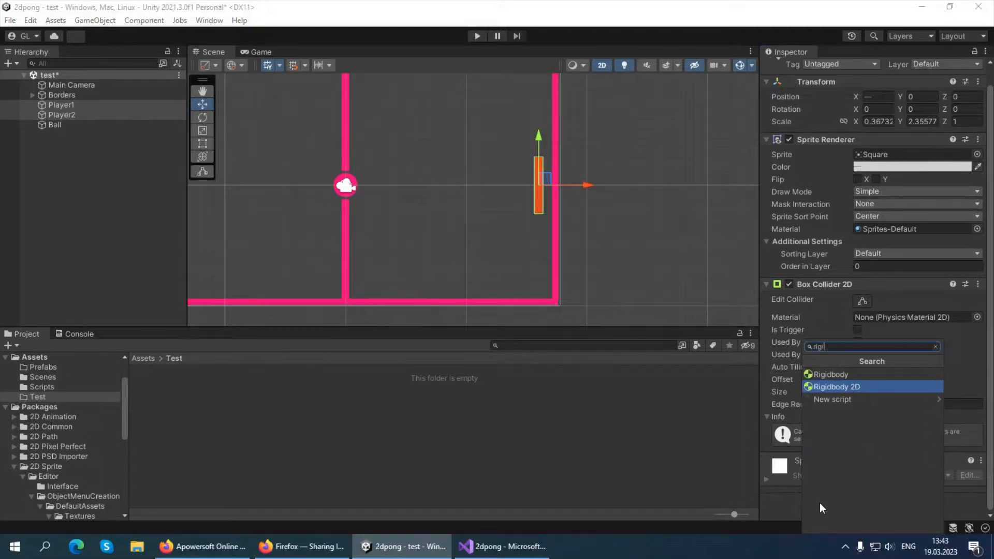
left_click(825, 389)
scroll(825, 390, "down", 3)
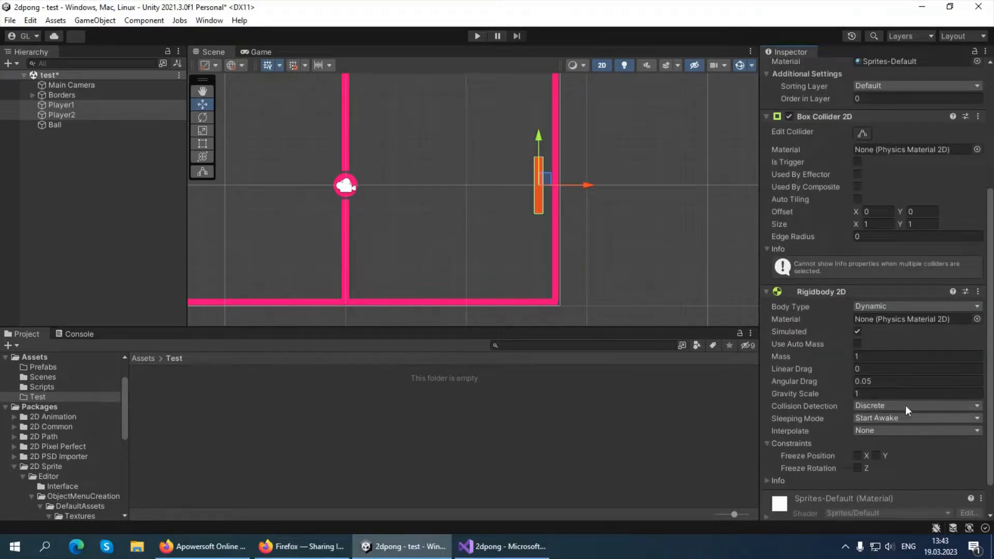
Step: Set the gravity scale of both player paddles to 0 and freeze their X position and Z rotation
left_click(876, 394)
type("0")
scroll(535, 186, "down", 5)
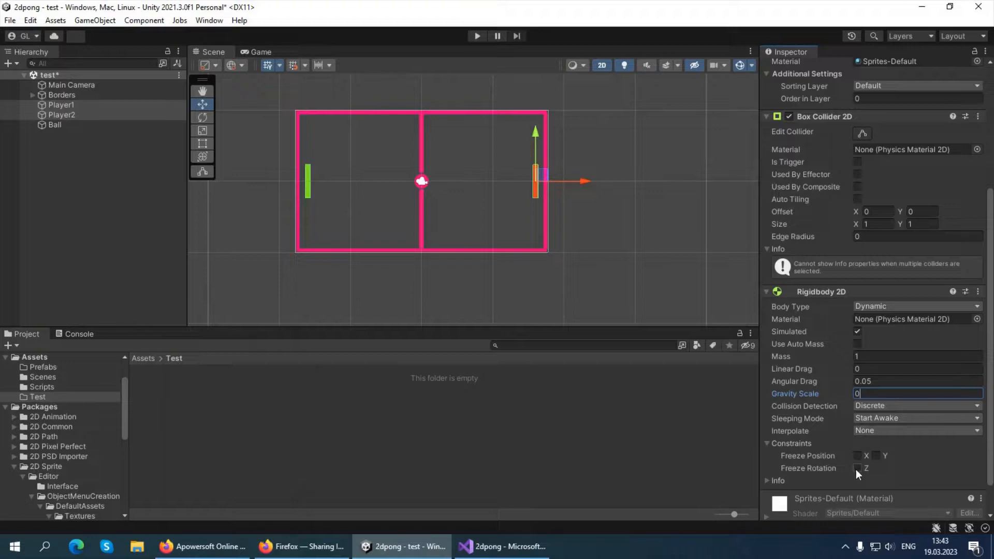
key("Return")
Step: Add a Box Collider 2D to RightBorder, LeftBorder, Top and Top (1) together, and set their order in layer to -5
left_click(33, 95)
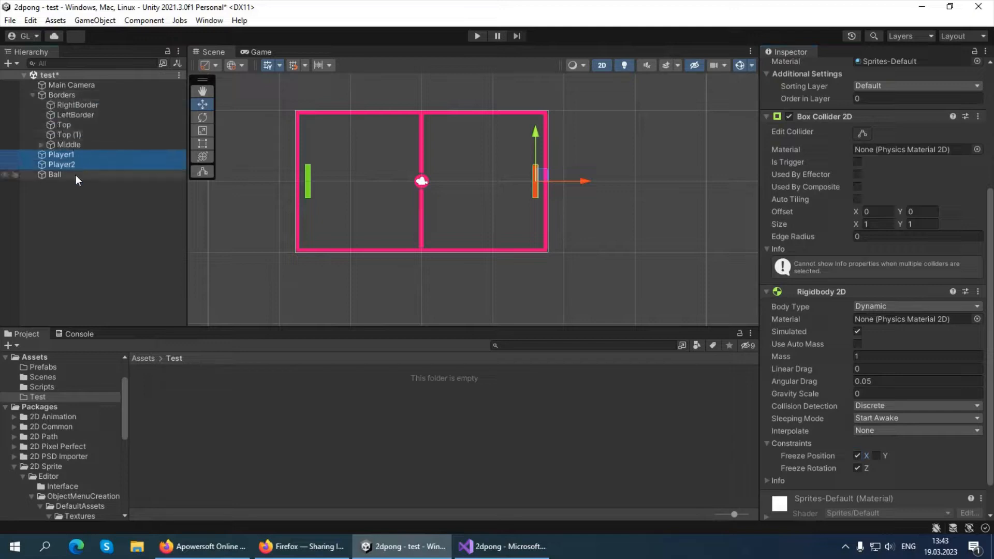
left_click(60, 106)
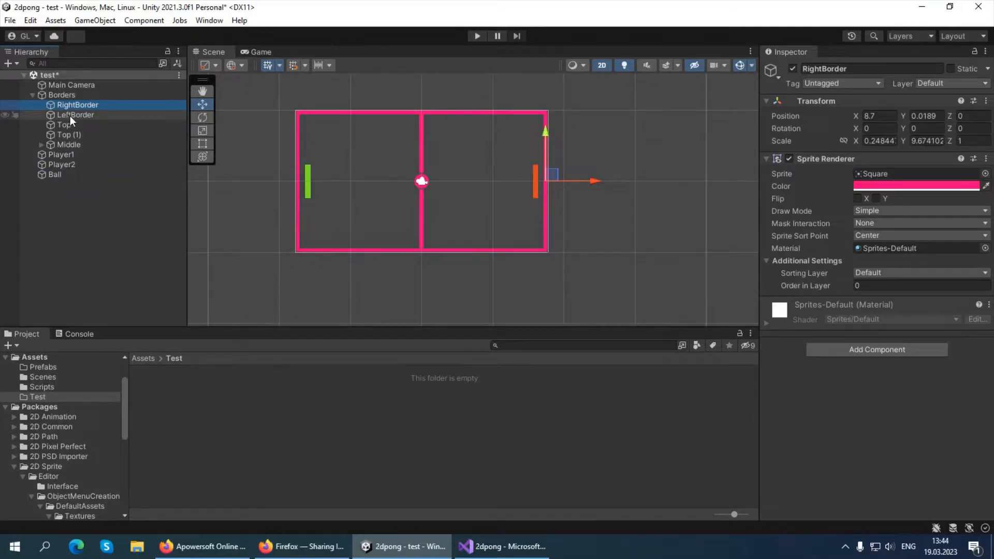
left_click(70, 116, "ctrl")
left_click(69, 123, "ctrl")
left_click(69, 133, "ctrl")
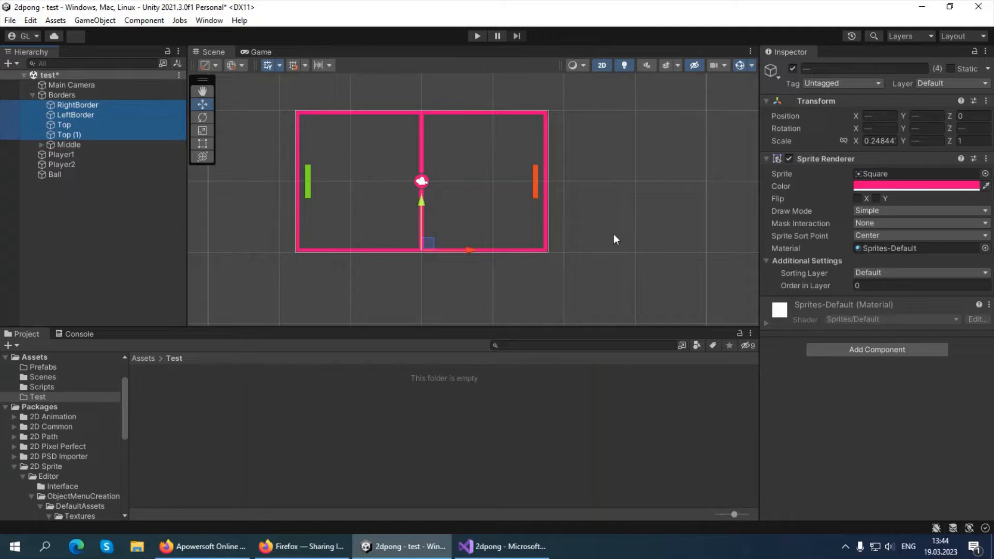
left_click(862, 350)
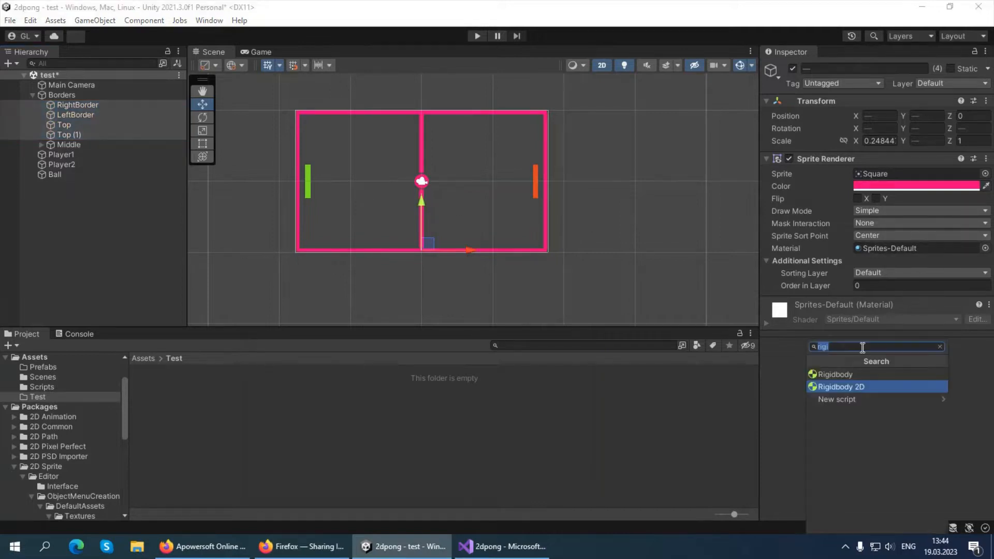
type("box")
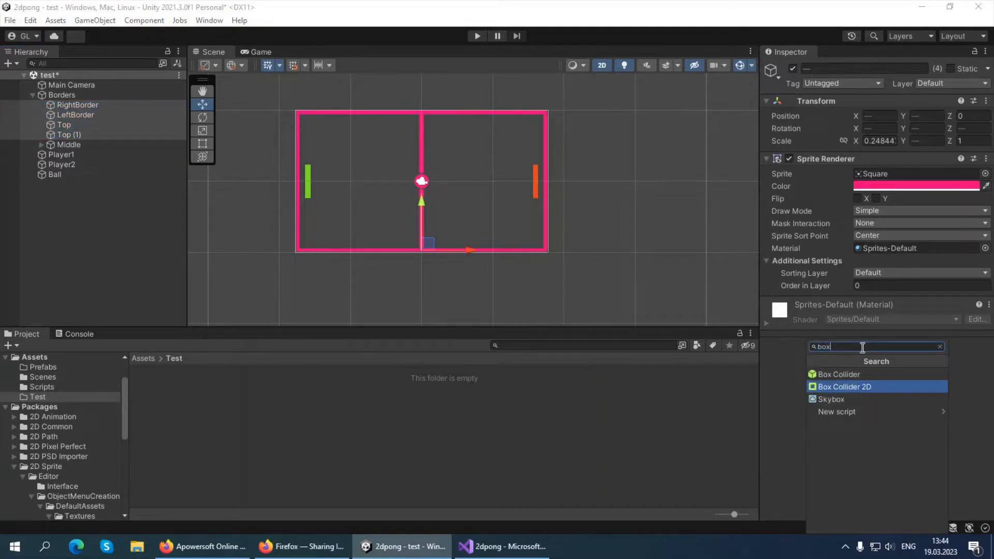
left_click(845, 387)
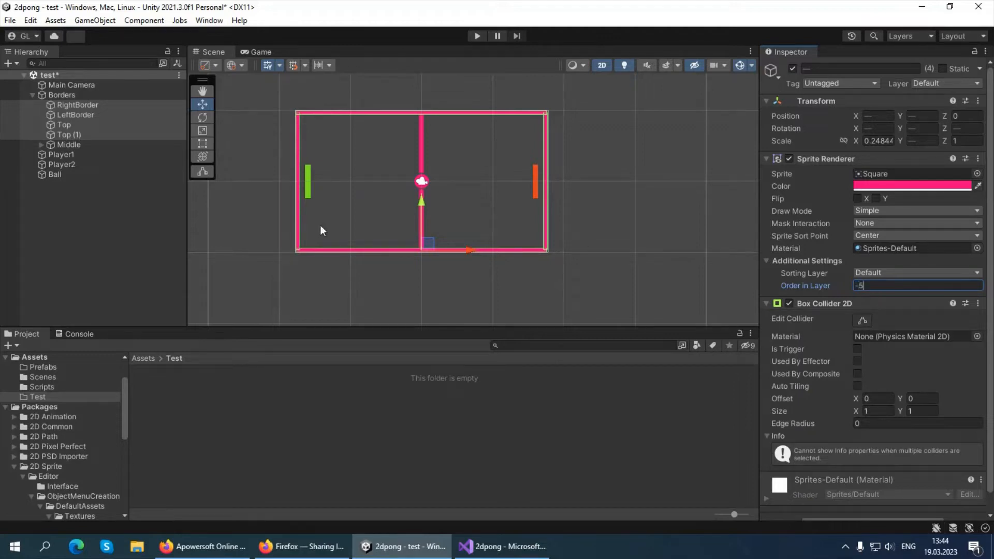
scroll(320, 226, "up", 6)
scroll(492, 201, "down", 2)
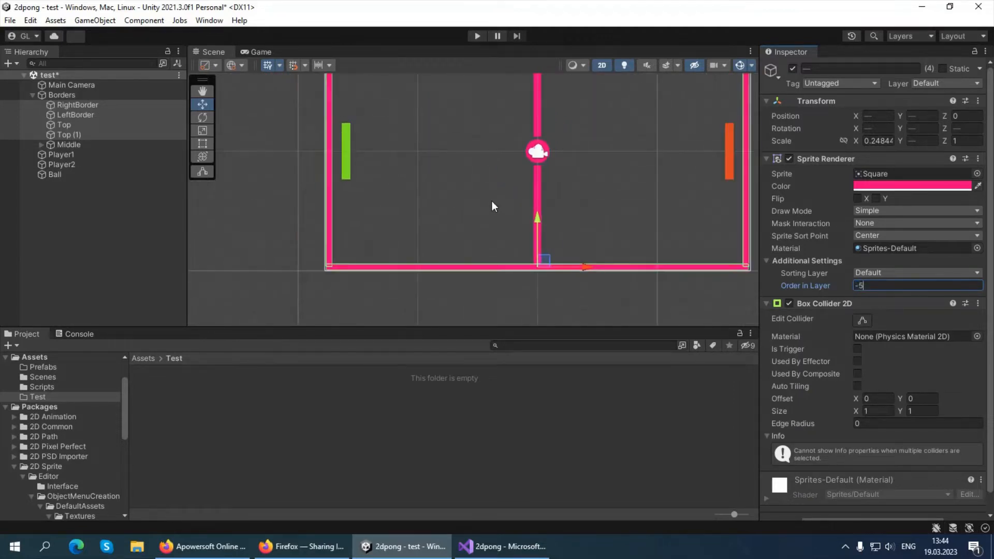
scroll(421, 191, "down", 3)
scroll(379, 181, "up", 5)
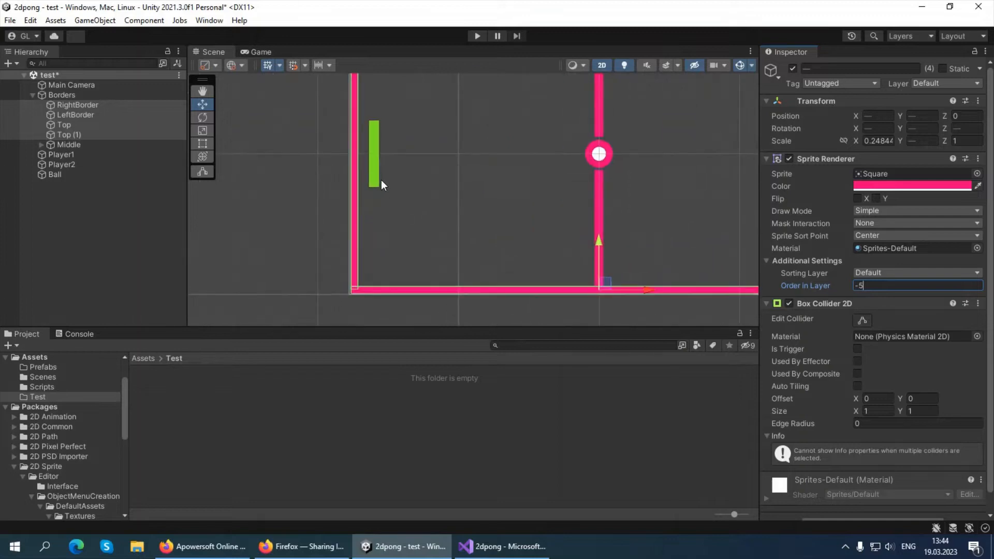
scroll(483, 209, "down", 4)
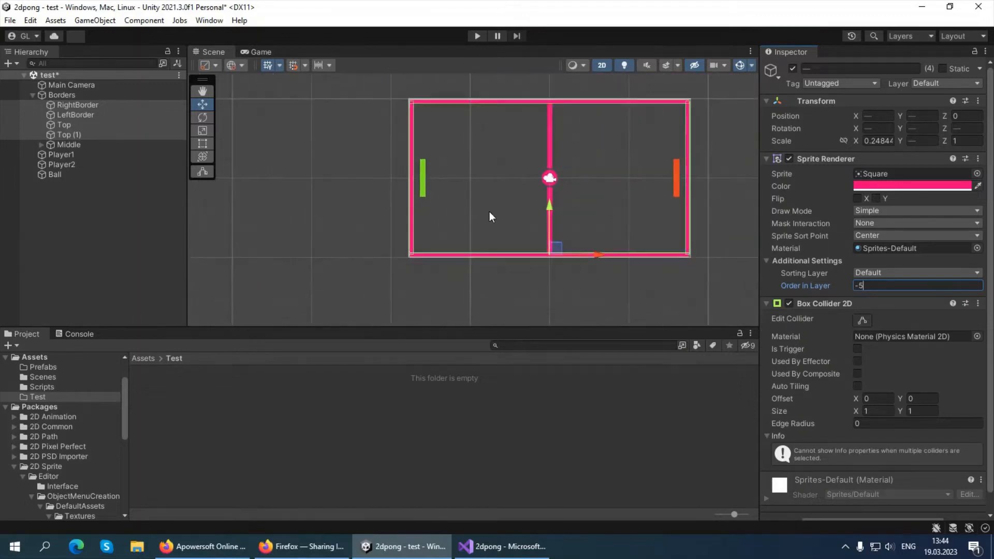
scroll(545, 205, "up", 3)
scroll(546, 199, "up", 2)
scroll(546, 198, "down", 4)
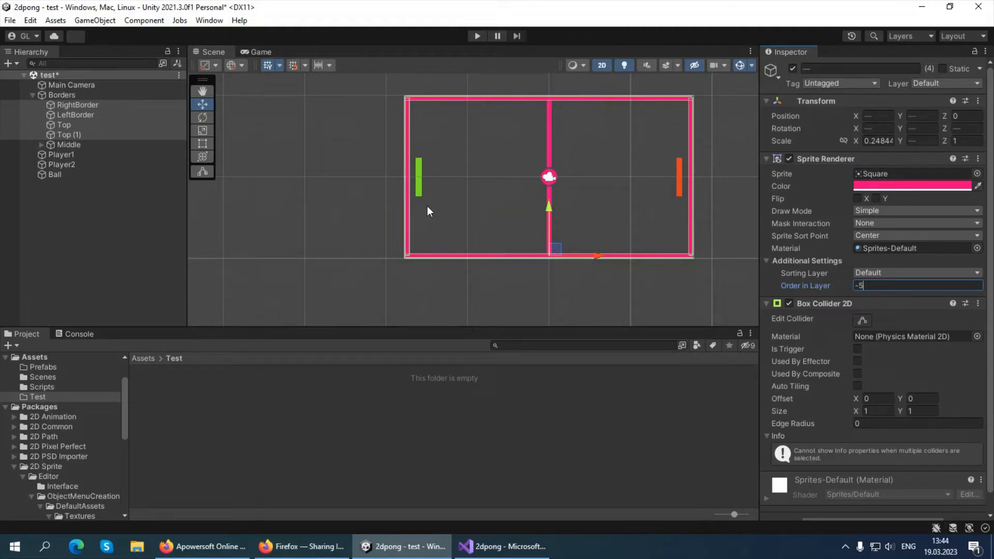
Step: Collapse the Borders group and save the test scene
left_click(32, 95)
left_click(179, 76)
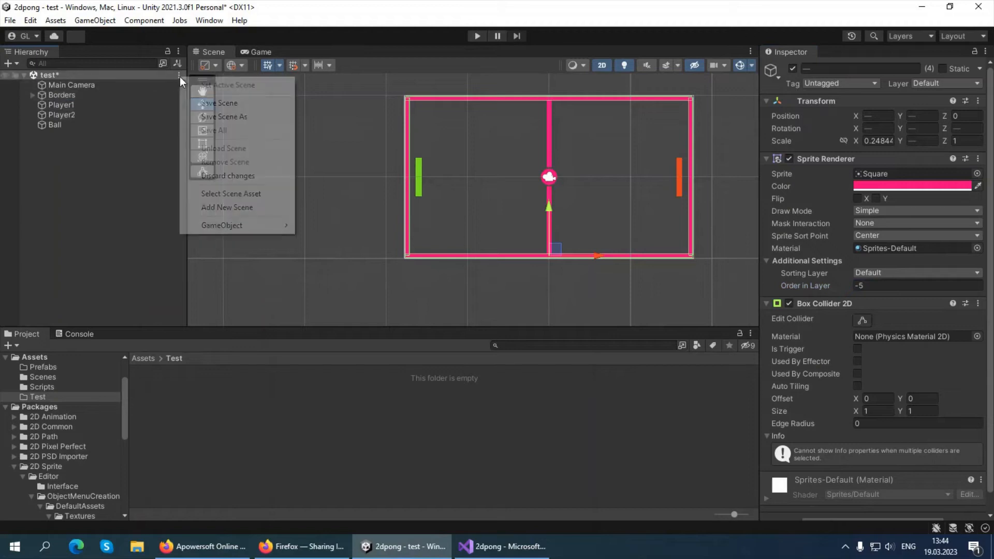
left_click(212, 102)
left_click(484, 164)
scroll(527, 164, "down", 3)
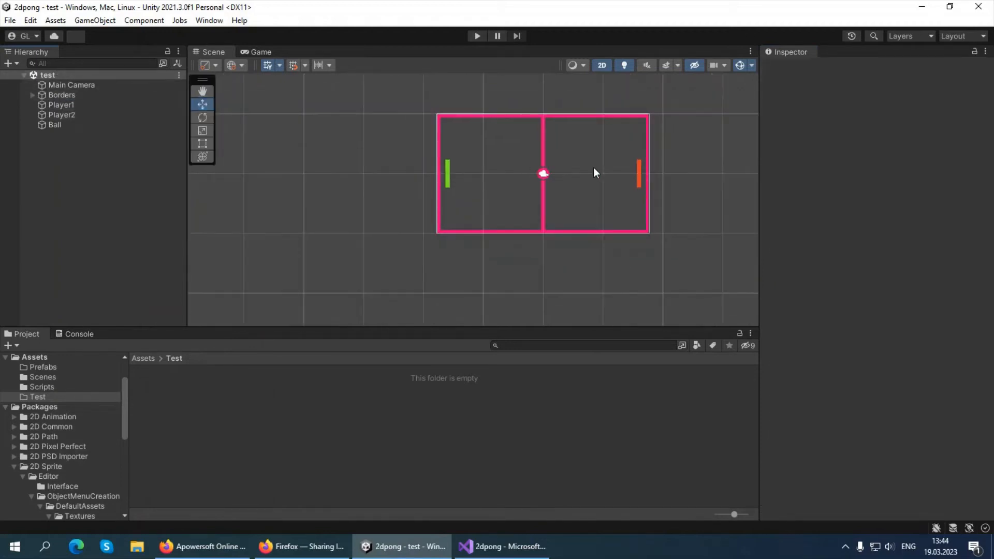
scroll(590, 161, "up", 5)
middle_click_drag(635, 174, 568, 185)
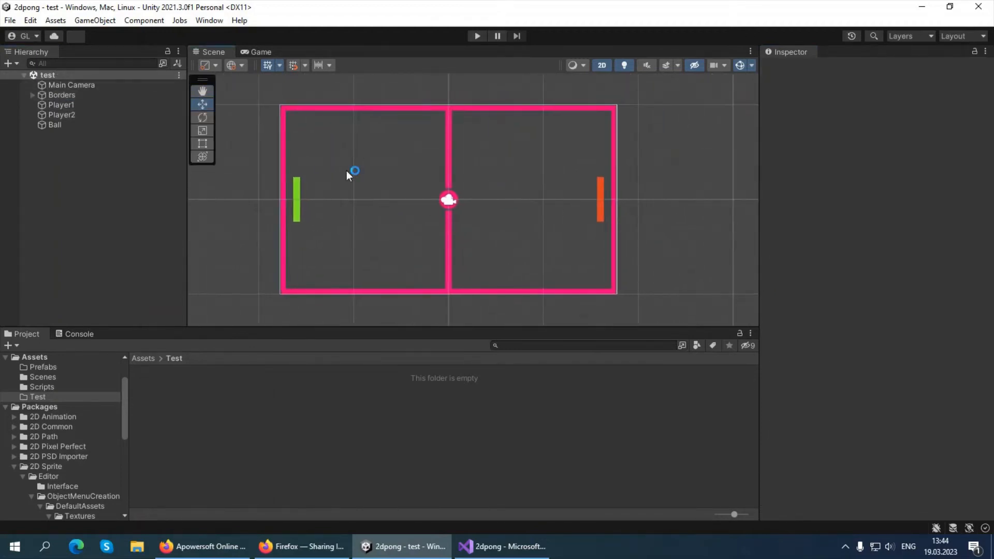